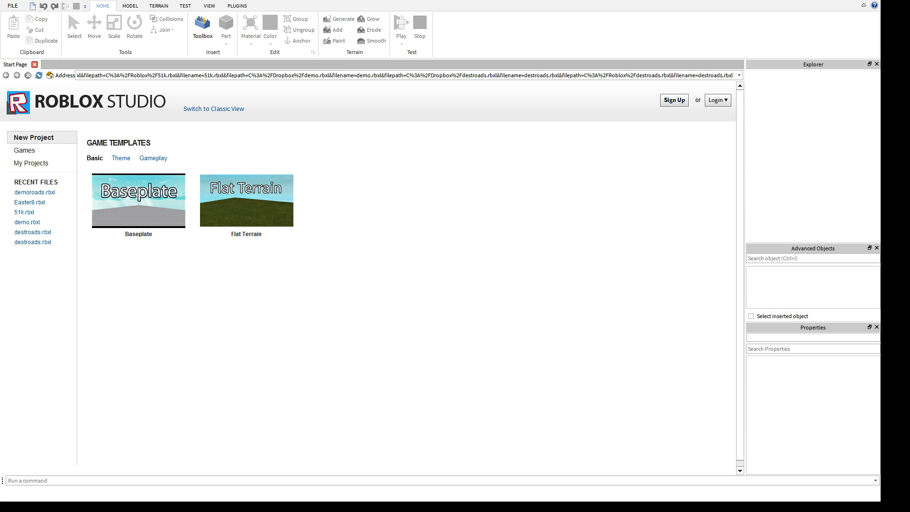
# Step: Create a place from the Baseplate template and set the Lighting Brightness to 10
pyautogui.click(120, 198)
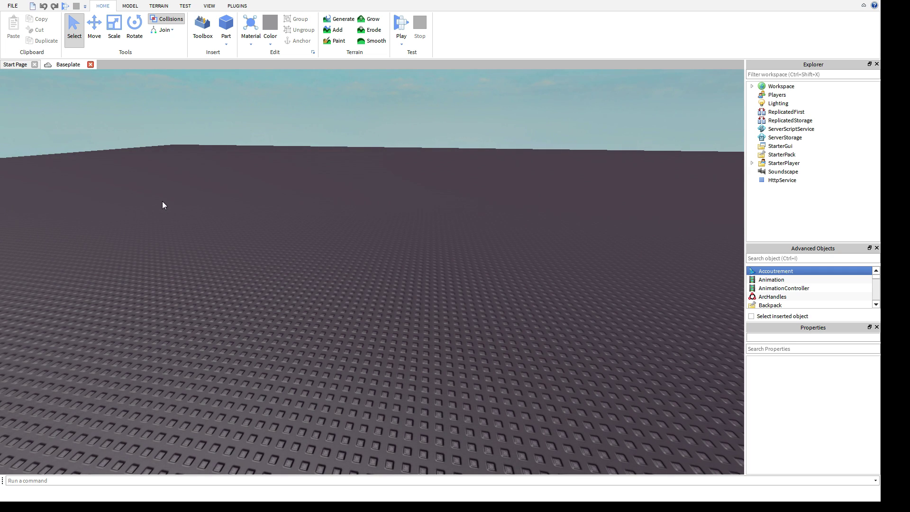
pyautogui.click(779, 103)
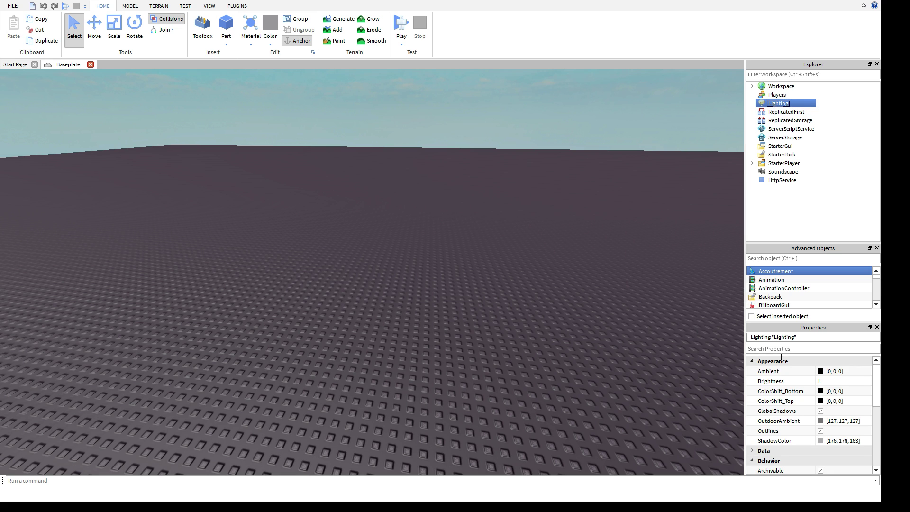
pyautogui.click(830, 379)
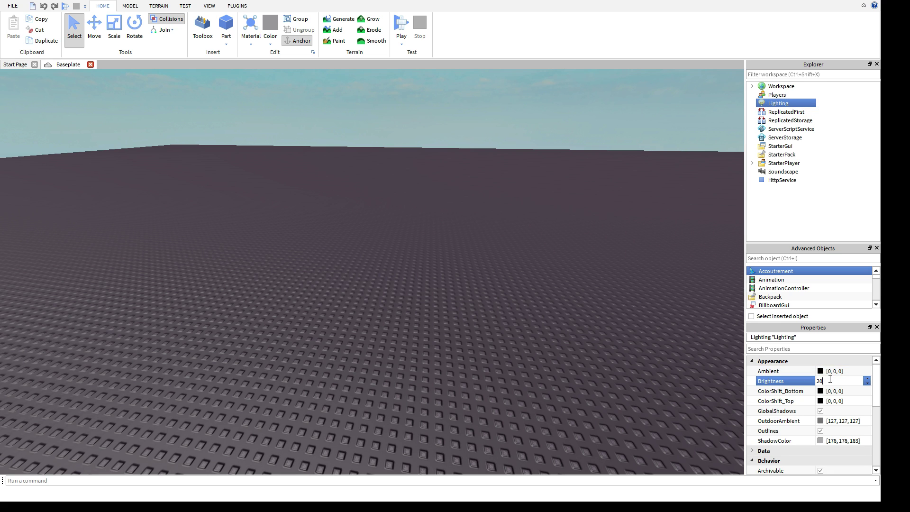
pyautogui.write('20')
pyautogui.press('Return')
pyautogui.write('10')
pyautogui.press('Return')
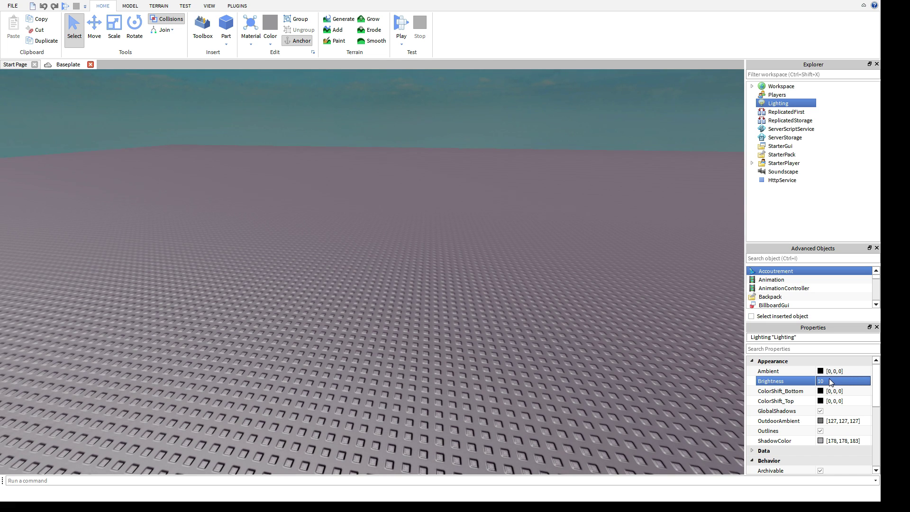
# Step: Set the Lighting Brightness to 20
pyautogui.click(829, 379)
pyautogui.write('20')
pyautogui.press('Return')
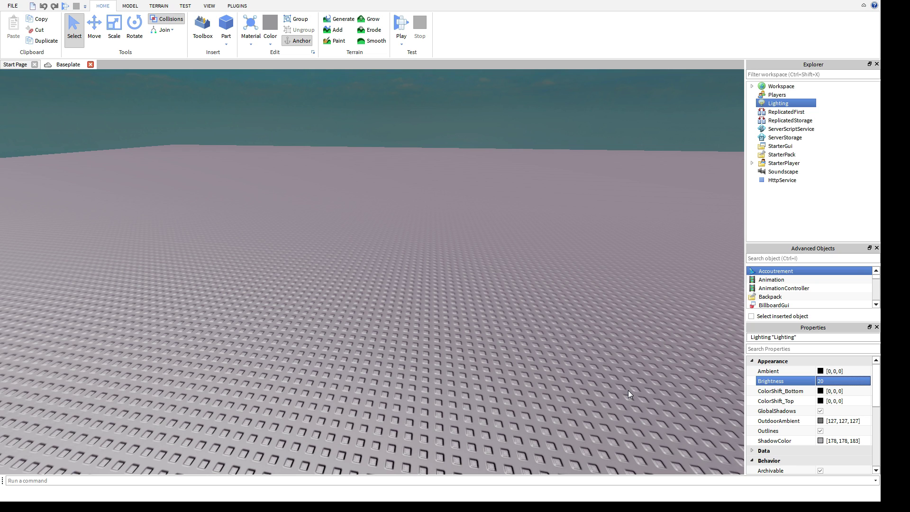
# Step: Insert a block part and scale it into a thin upright pillar about 20 studs tall
pyautogui.click(225, 25)
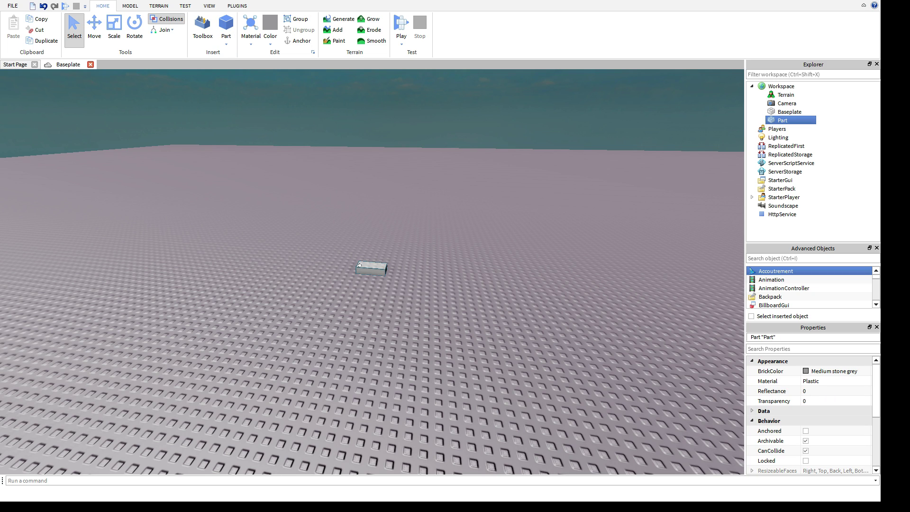
pyautogui.hotkey('ctrl', '3')
pyautogui.moveTo(399, 269); pyautogui.dragTo(337, 81)
pyautogui.click(303, 154)
pyautogui.press('w')
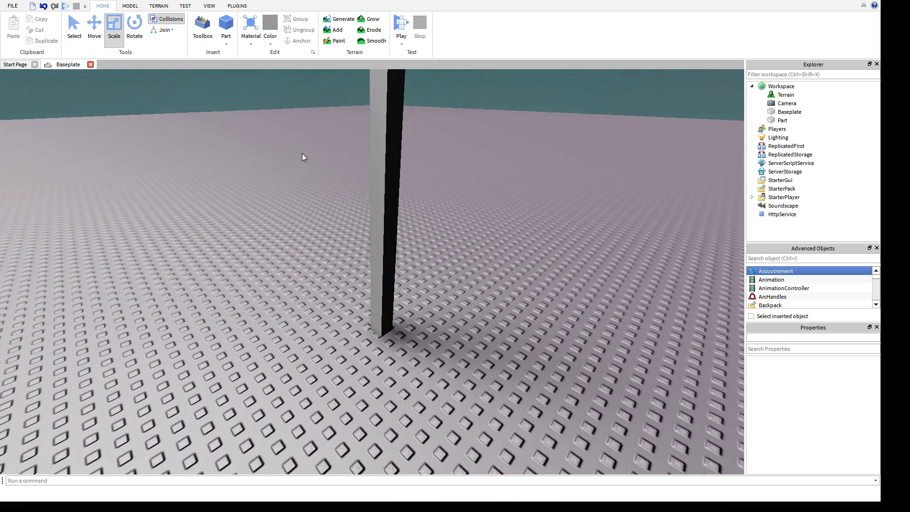
pyautogui.press('s')
pyautogui.moveTo(303, 153); pyautogui.dragTo(302, 152, button='right')
pyautogui.scroll(-3, 302, 180)
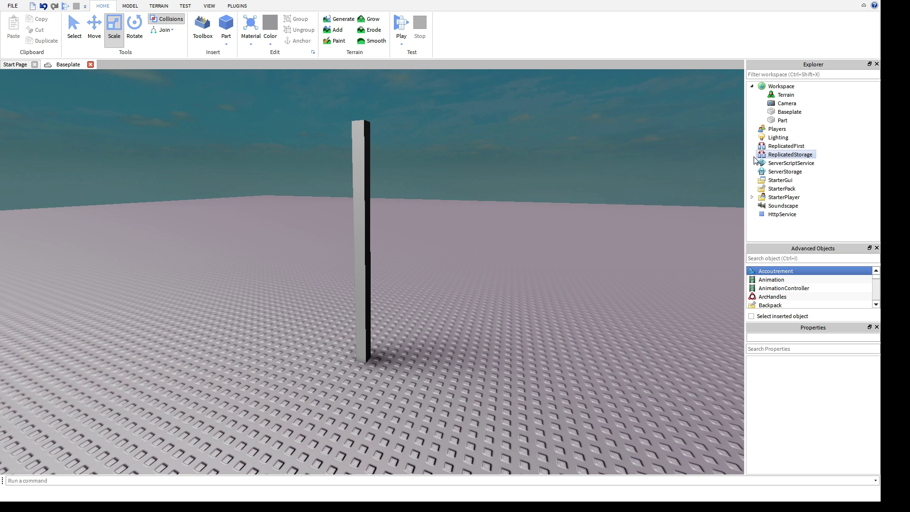
# Step: Raise the pillar above the baseplate and rotate it into a steep slant
pyautogui.click(779, 138)
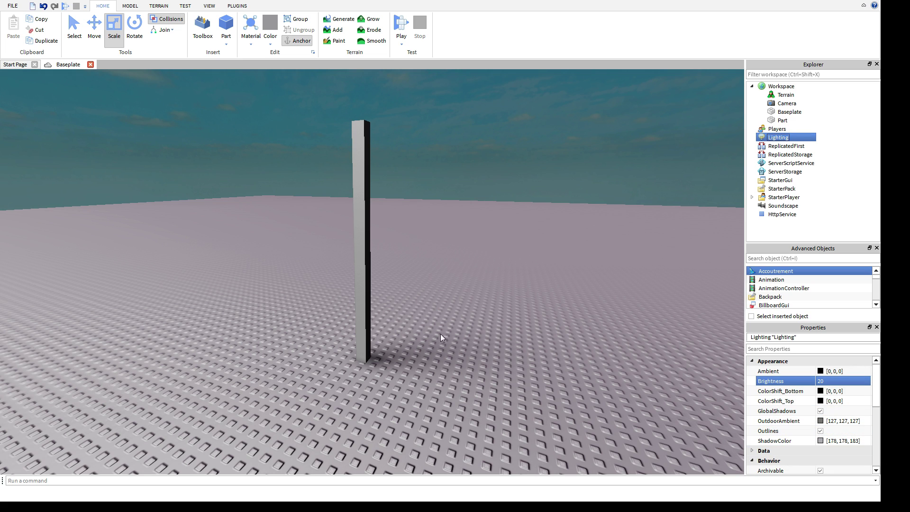
pyautogui.click(358, 210)
pyautogui.moveTo(460, 261); pyautogui.dragTo(460, 213, button='right')
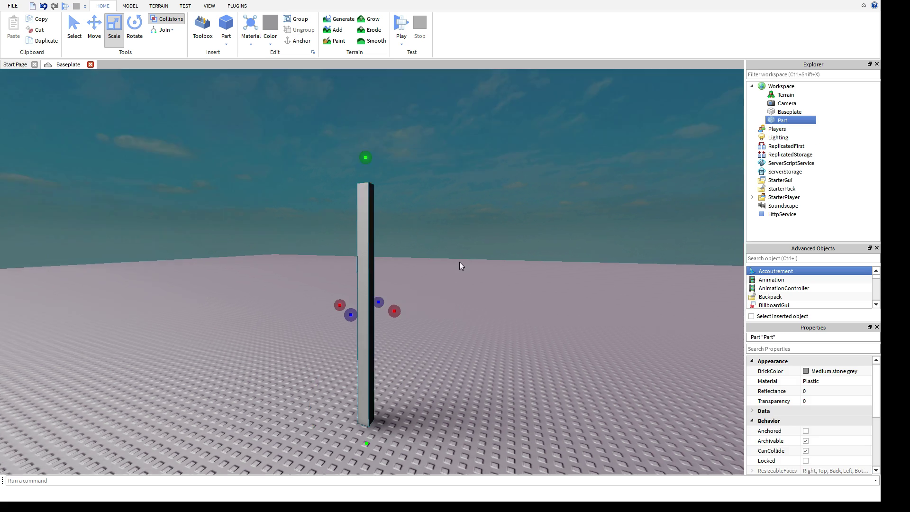
pyautogui.scroll(-1, 459, 261)
pyautogui.hotkey('ctrl', '1')
pyautogui.hotkey('ctrl', '2')
pyautogui.moveTo(368, 157); pyautogui.dragTo(434, 132)
pyautogui.hotkey('ctrl', '3')
pyautogui.hotkey('ctrl', '4')
# Step: Turn off SoftShadows in the Lighting properties and zoom in on the pillar's shadow
pyautogui.click(768, 138)
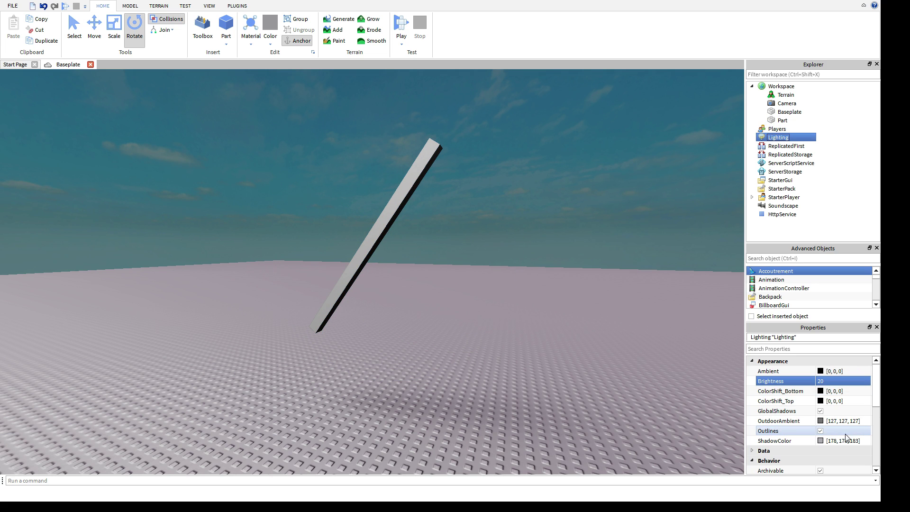
pyautogui.scroll(-5, 837, 406)
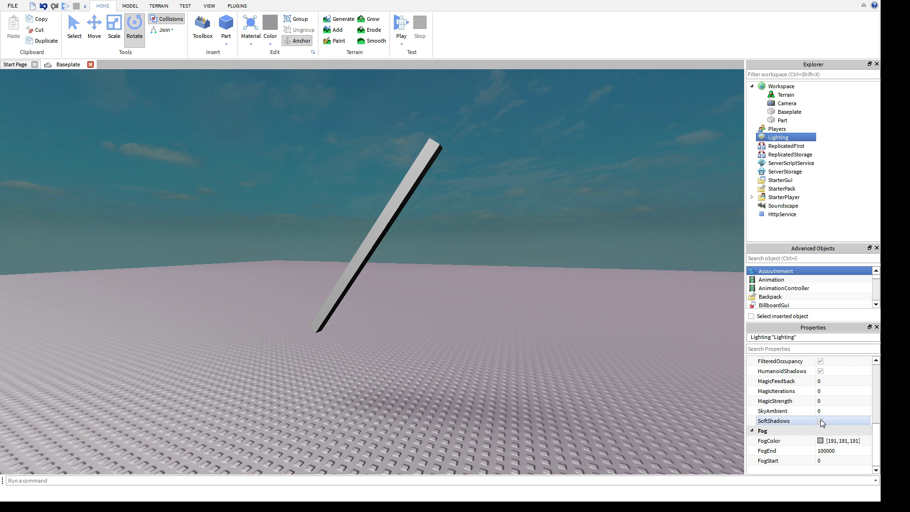
pyautogui.click(821, 421)
pyautogui.scroll(2, 593, 334)
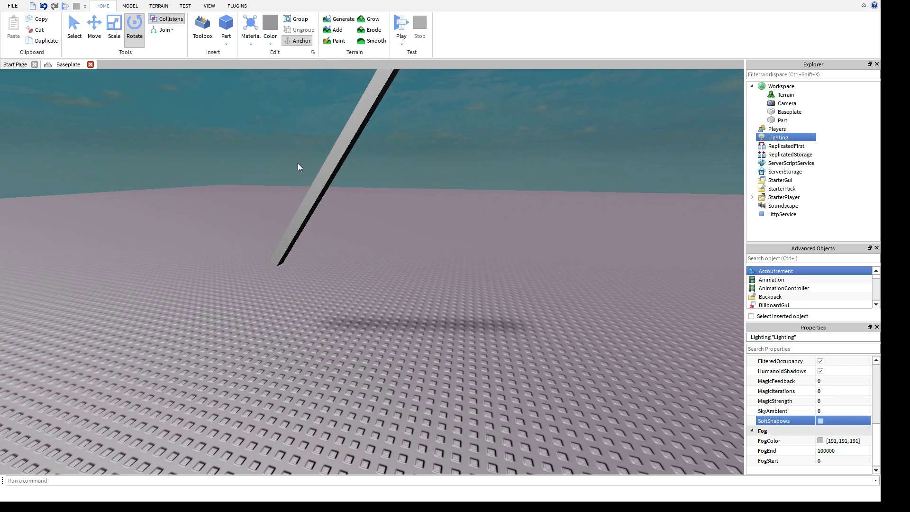
# Step: Lower the slanted pillar close to the baseplate, leaving a small gap beneath it
pyautogui.click(332, 154)
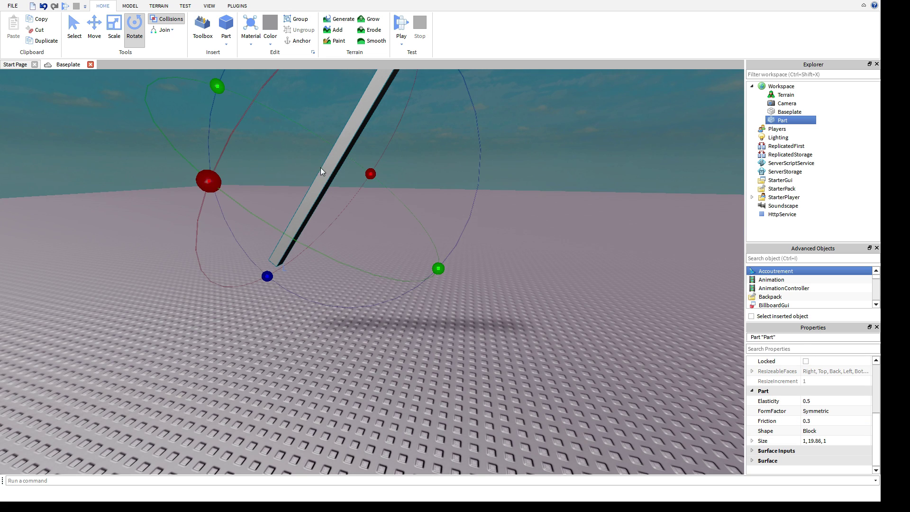
pyautogui.hotkey('ctrl', '2')
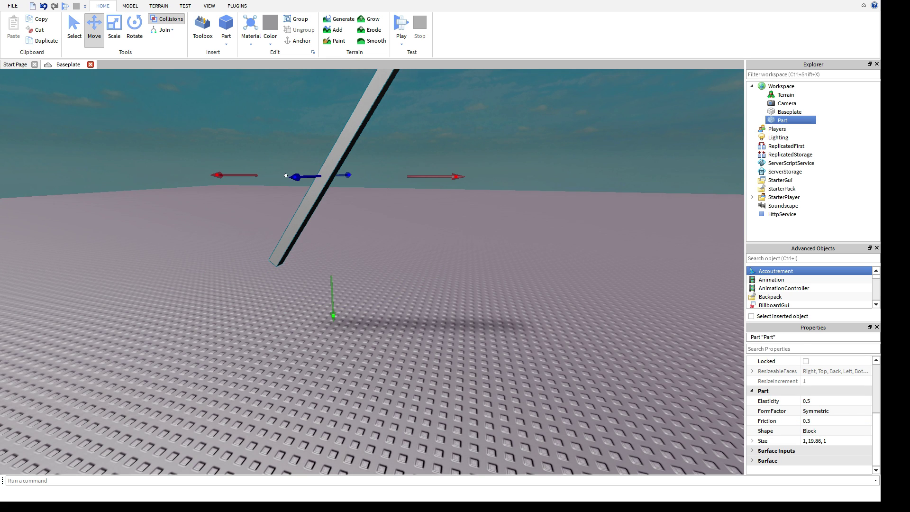
pyautogui.moveTo(286, 176); pyautogui.dragTo(321, 354)
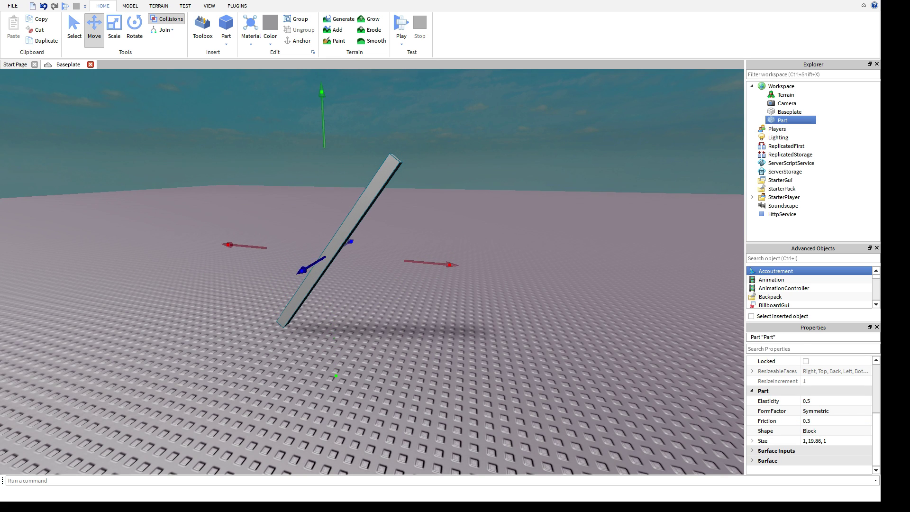
pyautogui.moveTo(332, 133); pyautogui.dragTo(333, 111)
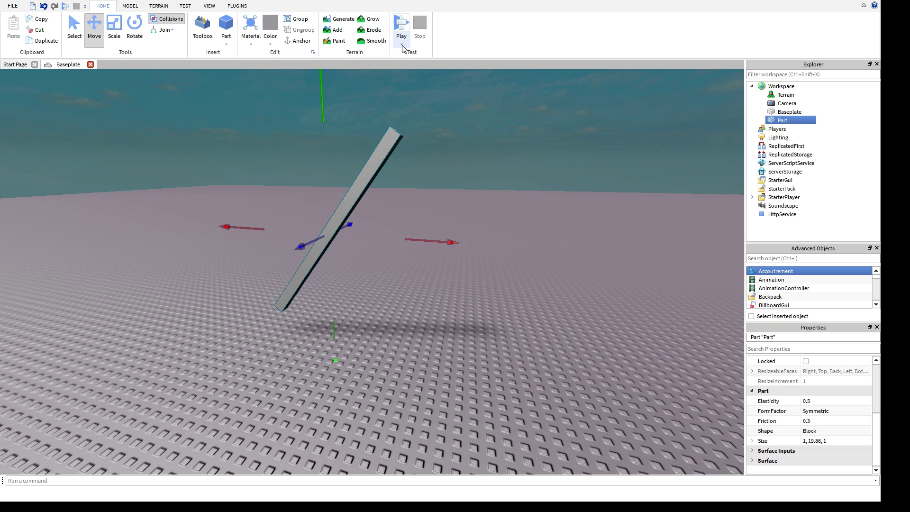
# Step: Run and stop the test simulation, then lift the slanted pillar slightly higher and deselect it
pyautogui.press('F8')
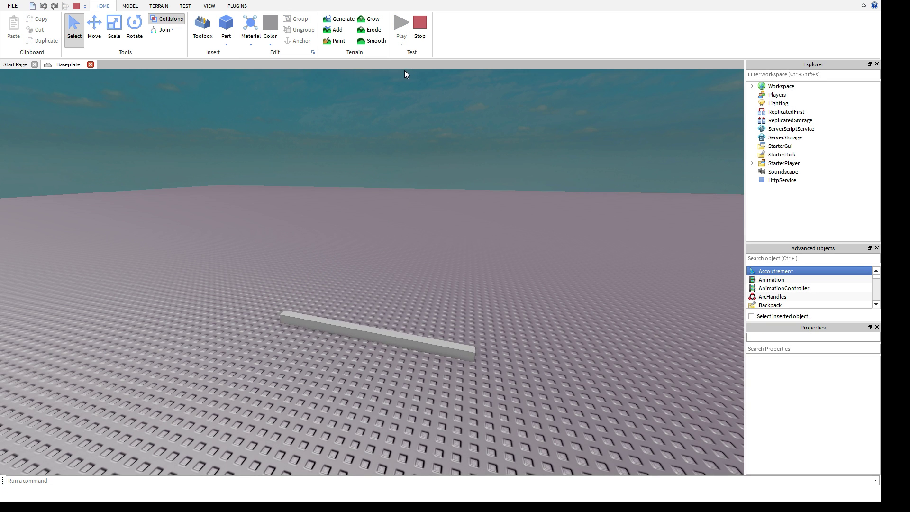
pyautogui.click(426, 24)
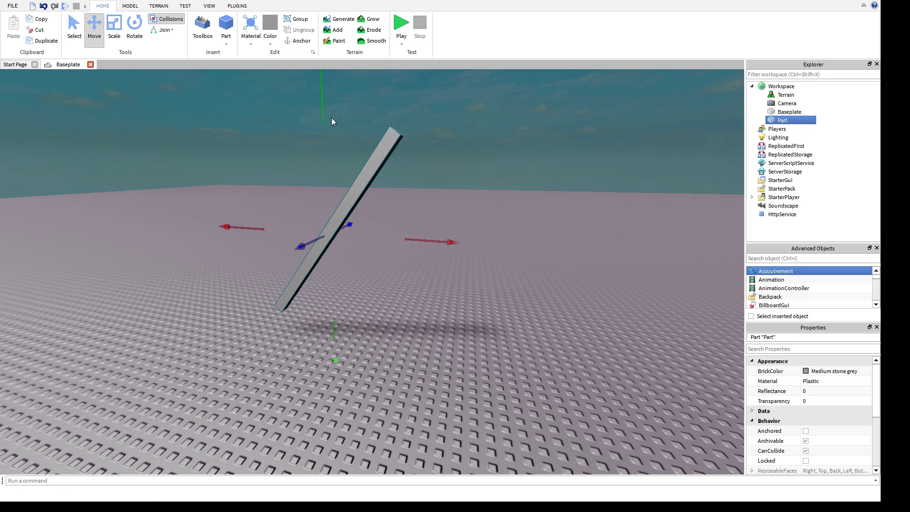
pyautogui.moveTo(321, 106); pyautogui.dragTo(322, 86)
pyautogui.click(360, 192)
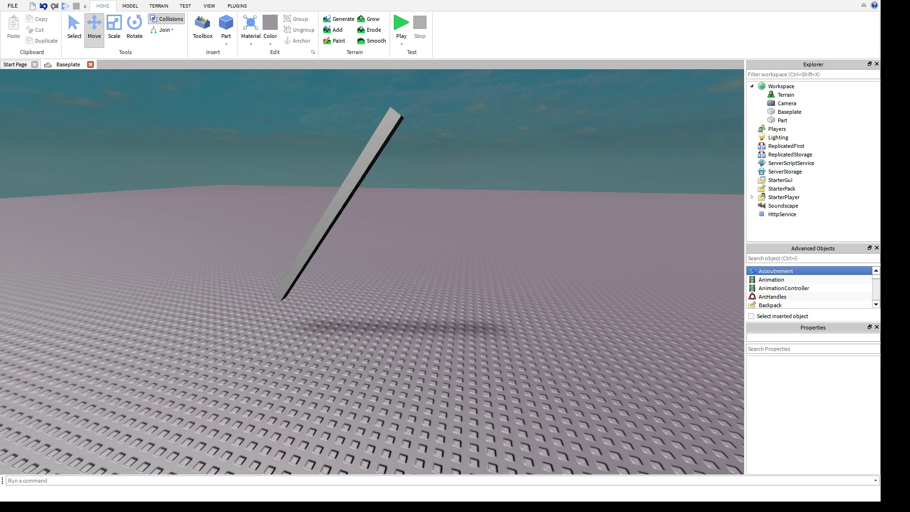
# Step: Close the Baseplate place and open the recent file demo.rbxl
pyautogui.click(90, 64)
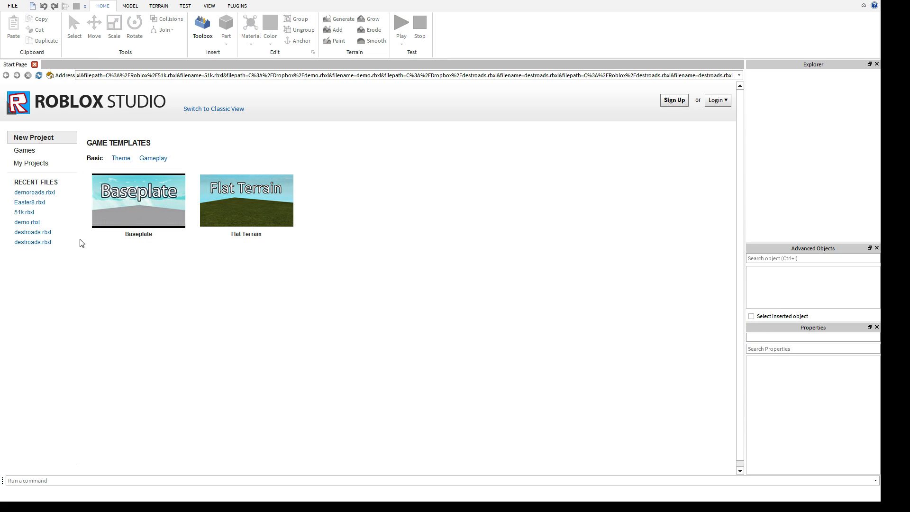
pyautogui.click(33, 223)
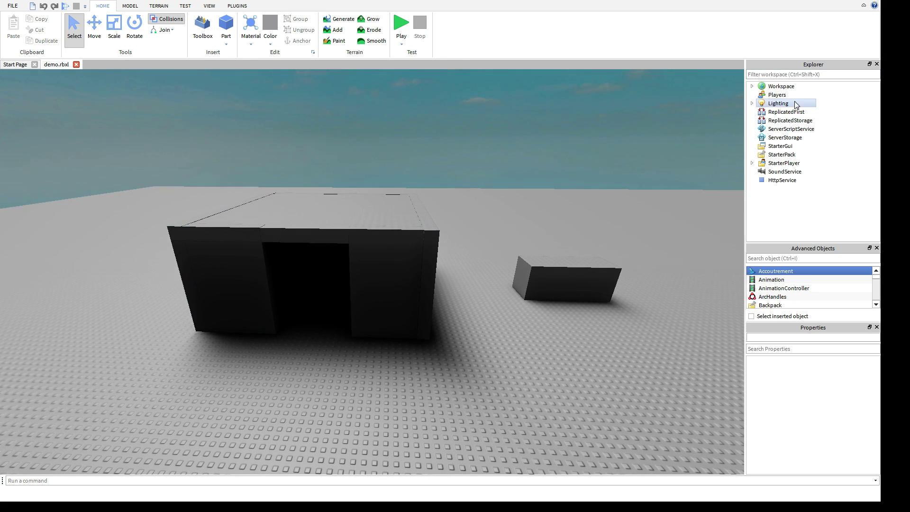
# Step: Toggle SoftShadows in the Lighting properties to compare the building's shadows, leaving it off
pyautogui.click(780, 104)
pyautogui.scroll(-4, 815, 441)
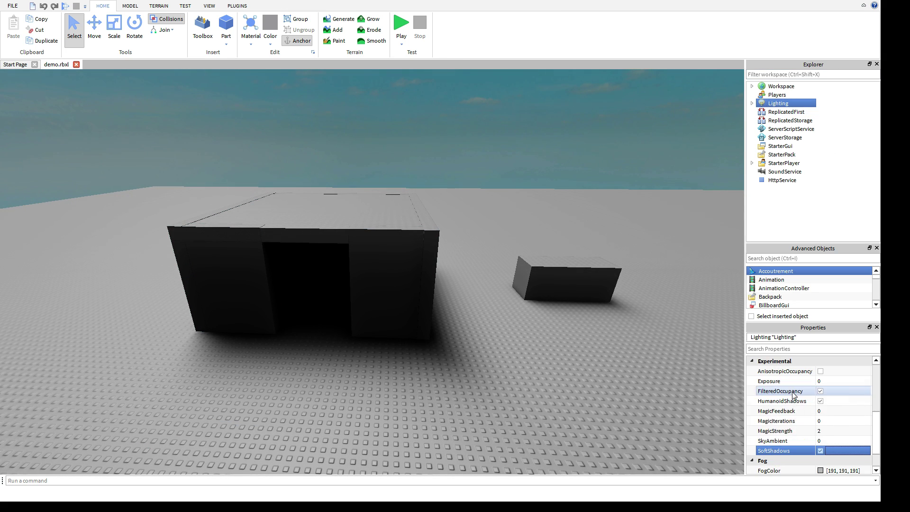
pyautogui.click(822, 451)
pyautogui.click(822, 451)
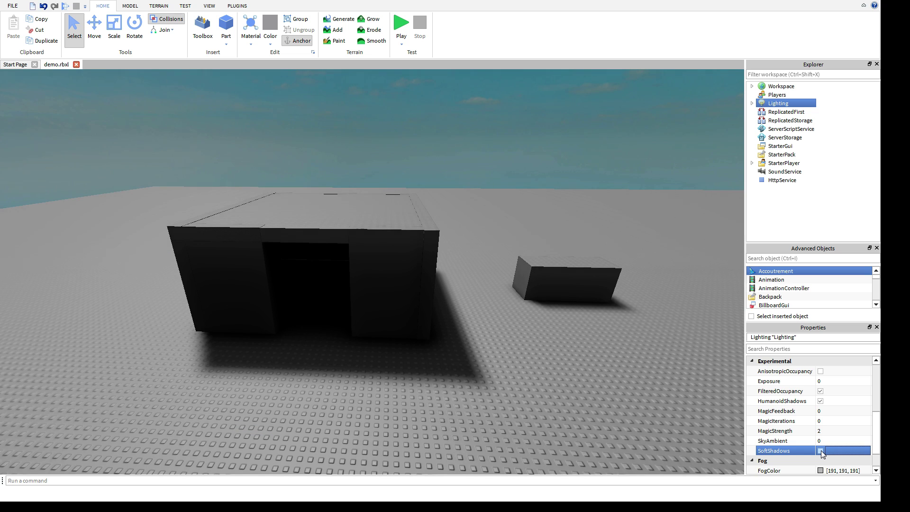
pyautogui.click(822, 451)
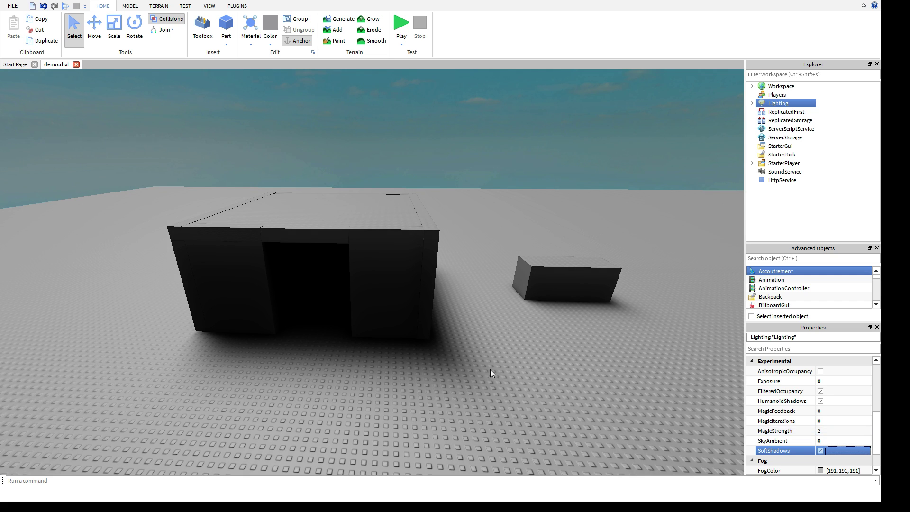
pyautogui.click(820, 450)
# Step: Enable the SurfaceLight inside the small block beside the building
pyautogui.scroll(5, 501, 377)
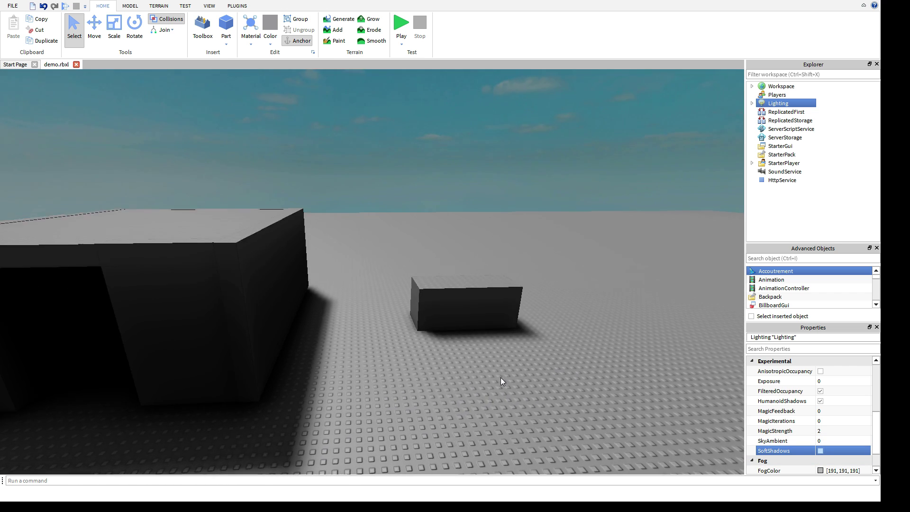
pyautogui.click(501, 368)
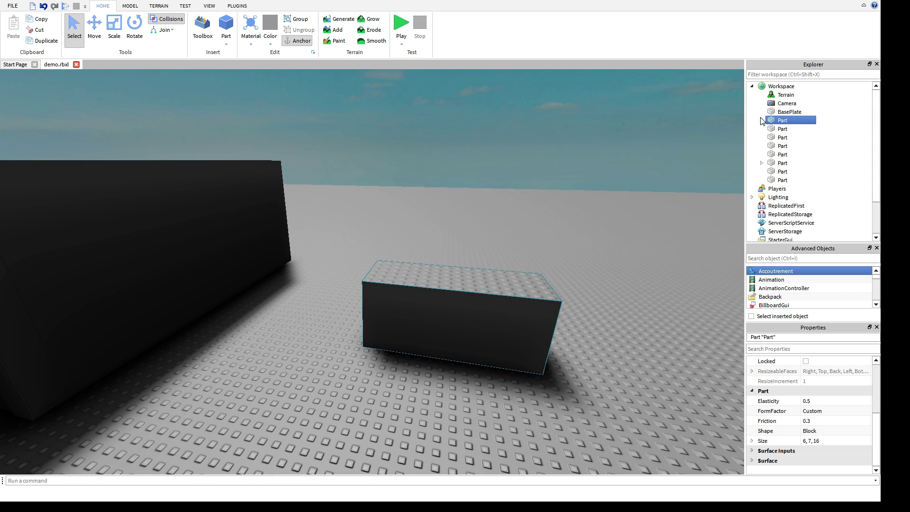
pyautogui.click(802, 128)
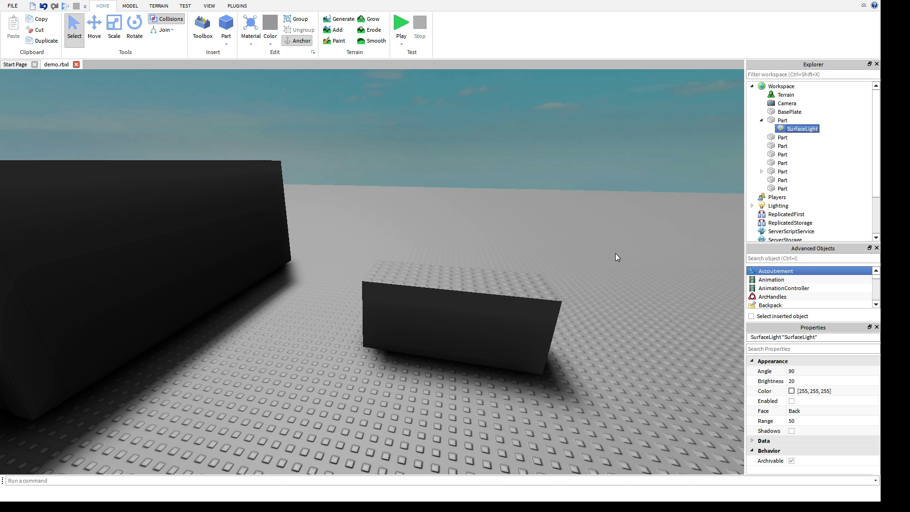
pyautogui.moveTo(488, 236); pyautogui.dragTo(418, 234, button='middle')
pyautogui.moveTo(418, 234); pyautogui.dragTo(338, 282, button='right')
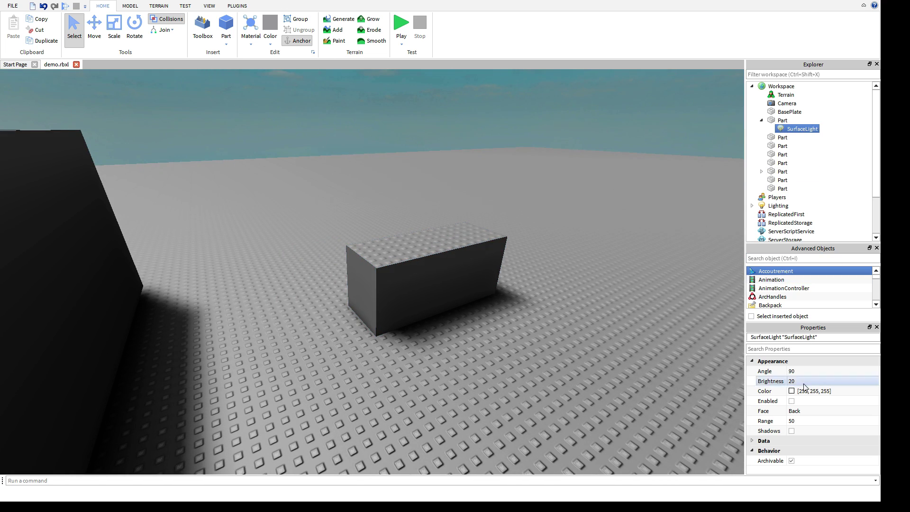
pyautogui.click(792, 402)
pyautogui.moveTo(498, 257); pyautogui.dragTo(482, 281, button='right')
pyautogui.scroll(-3, 481, 281)
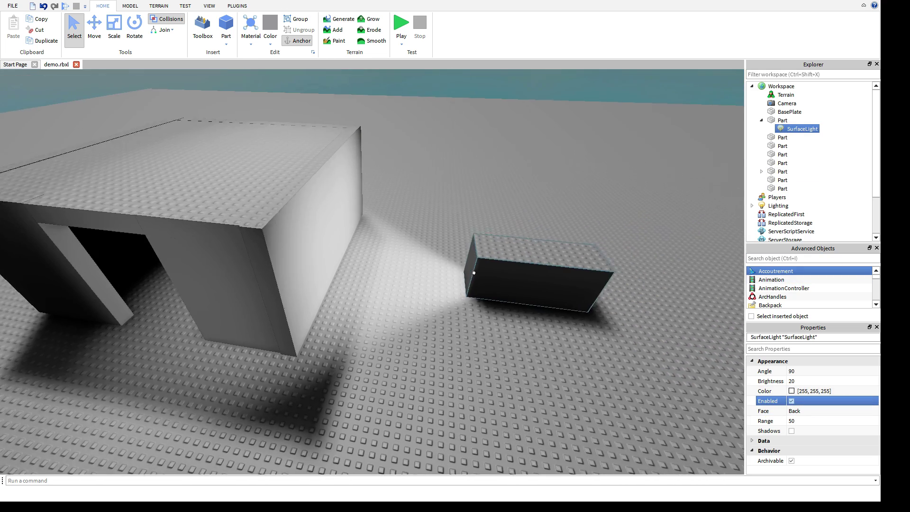
# Step: Move the small block closer to the building and turn on Shadows for its SurfaceLight
pyautogui.moveTo(502, 300); pyautogui.dragTo(477, 289)
pyautogui.click(806, 129)
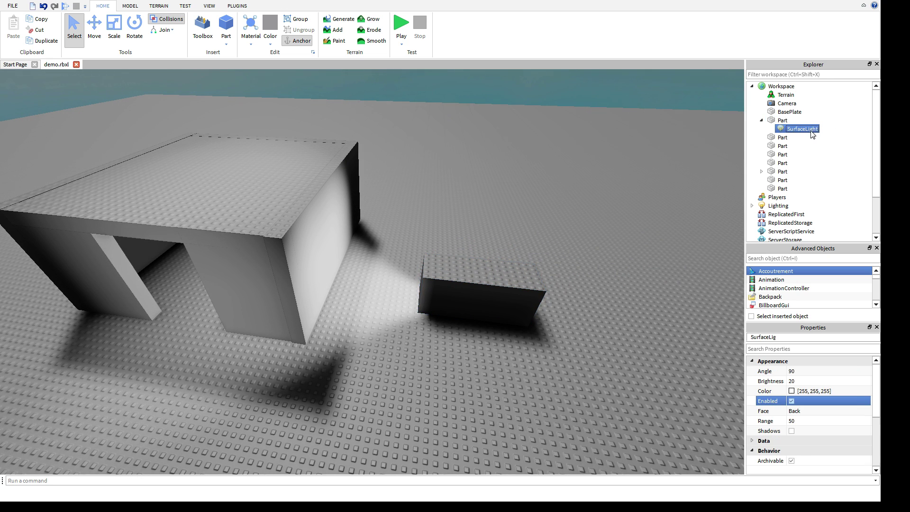
pyautogui.click(791, 433)
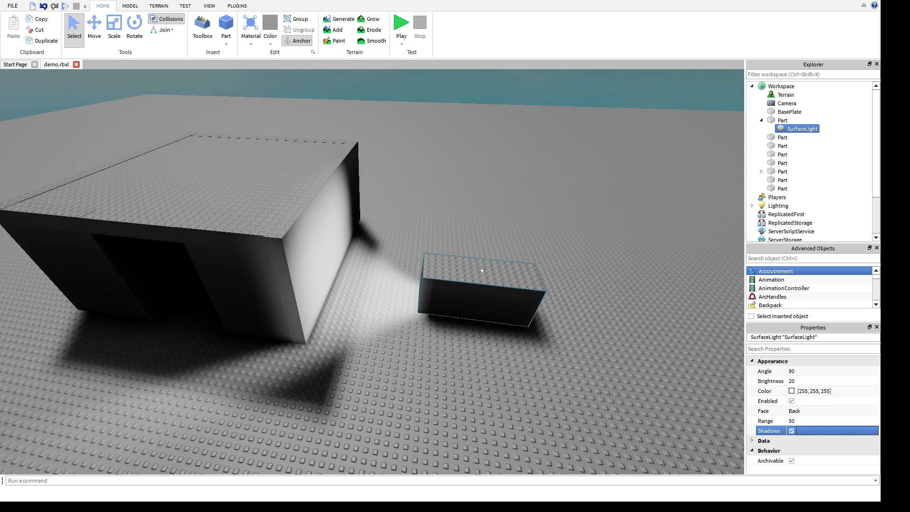
# Step: Move the small block away from the building and examine the shadows cast by its light from several angles
pyautogui.moveTo(487, 274); pyautogui.dragTo(528, 264)
pyautogui.moveTo(392, 368); pyautogui.dragTo(393, 368, button='right')
pyautogui.press('a')
pyautogui.press('w')
pyautogui.press('s')
pyautogui.press('w')
pyautogui.press('d')
pyautogui.moveTo(499, 349); pyautogui.dragTo(499, 349, button='right')
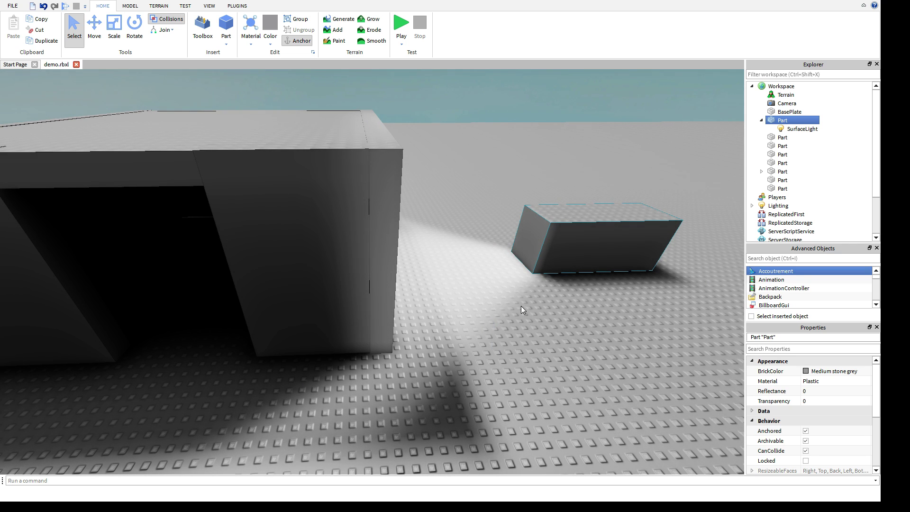
pyautogui.moveTo(522, 321); pyautogui.dragTo(520, 323, button='right')
pyautogui.press('s')
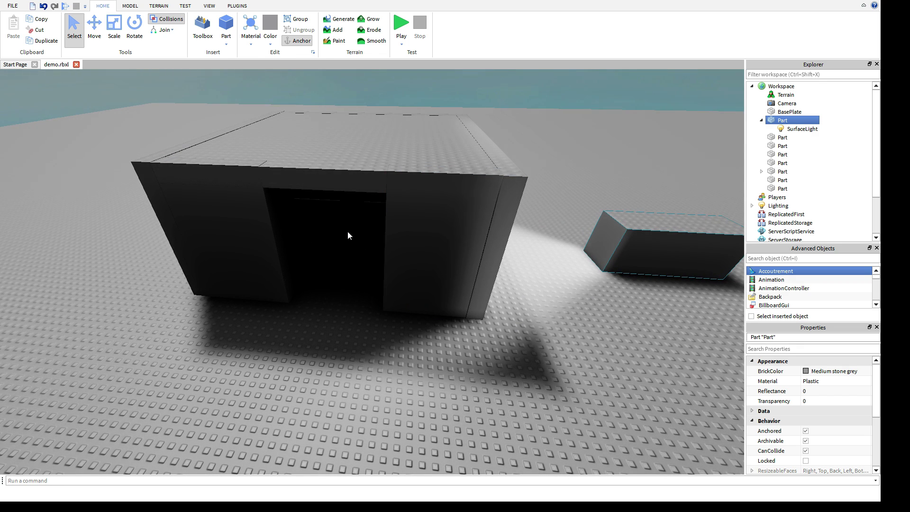
# Step: Enable the SpotLight of the small block inside the building, with its Shadows option off
pyautogui.moveTo(361, 263); pyautogui.dragTo(328, 193)
pyautogui.scroll(10, 360, 238)
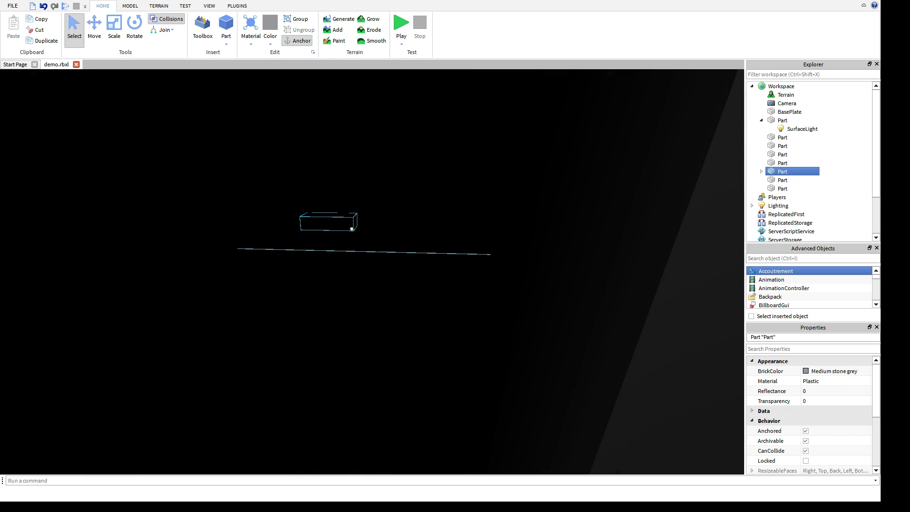
pyautogui.click(761, 172)
pyautogui.click(799, 180)
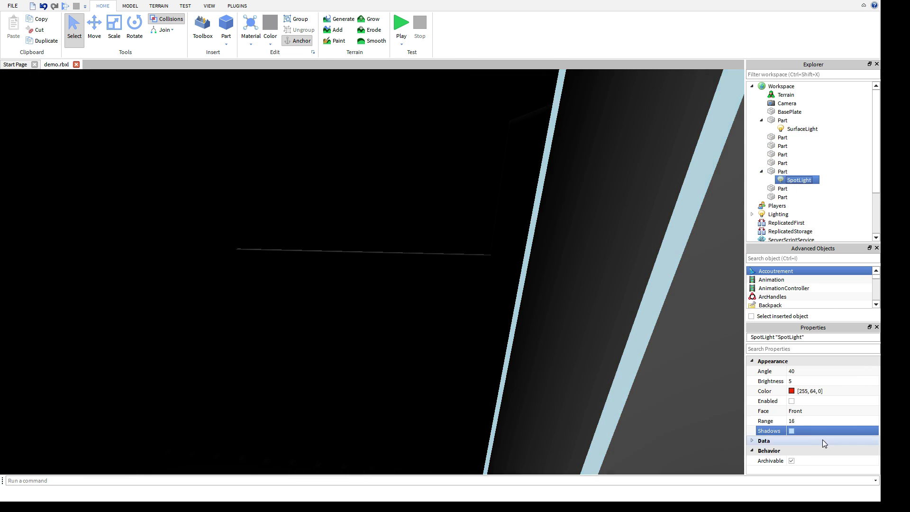
pyautogui.click(792, 431)
pyautogui.click(792, 401)
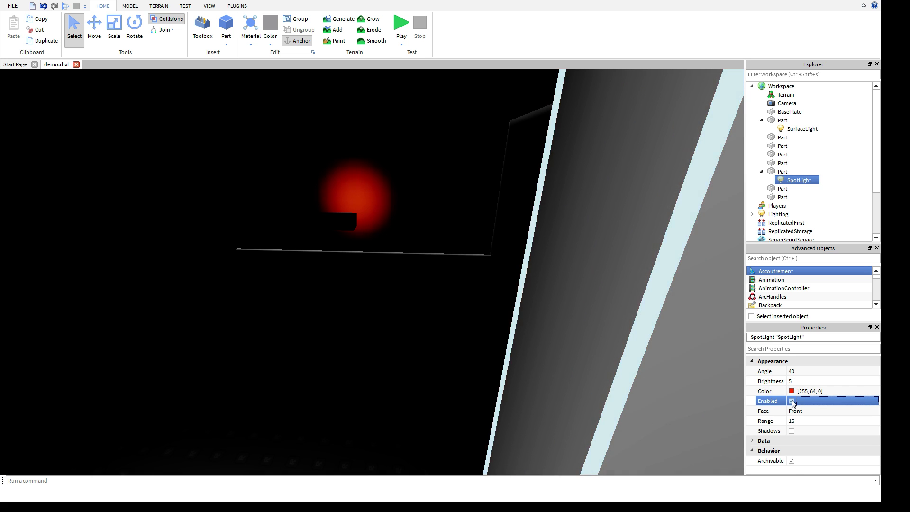
# Step: Set the Angle of the small block's SpotLight to 60
pyautogui.click(327, 220)
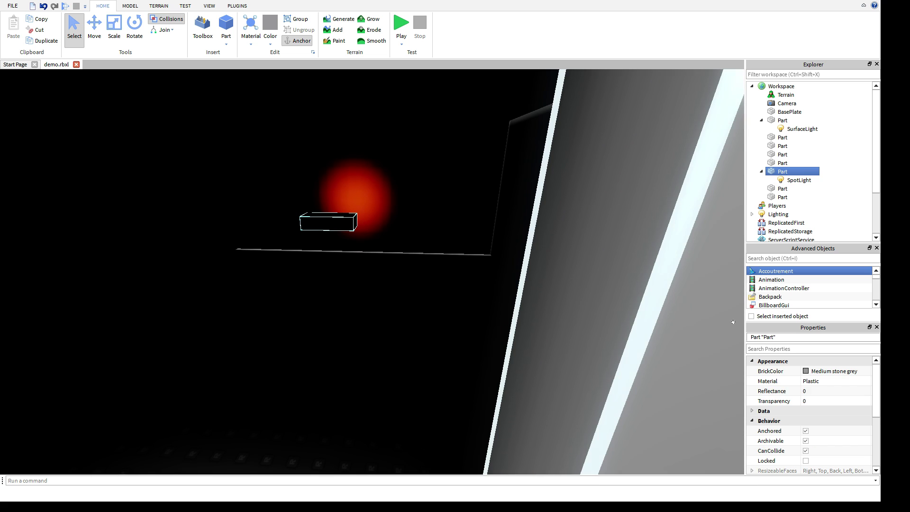
pyautogui.click(799, 180)
pyautogui.click(813, 374)
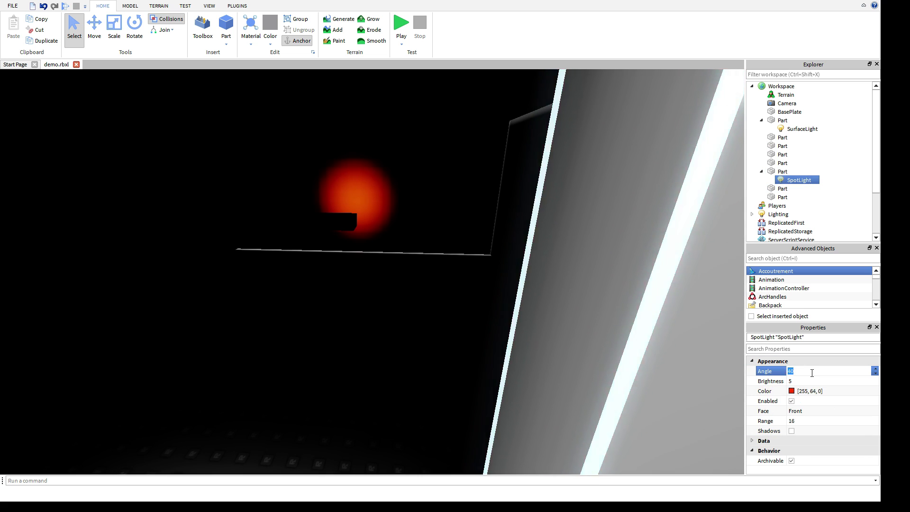
pyautogui.press('Return')
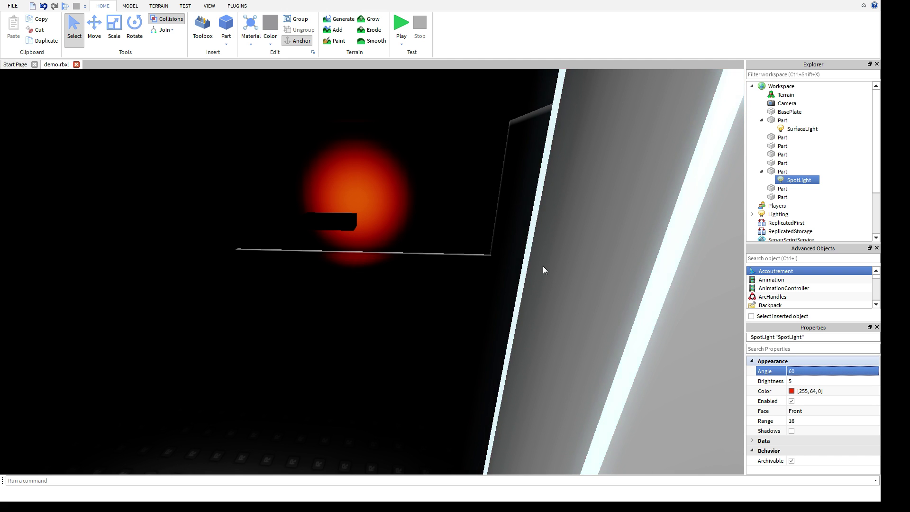
# Step: Move the SpotLight block out through the doorway and sideways along the front of the building
pyautogui.click(339, 222)
pyautogui.scroll(-2, 392, 350)
pyautogui.scroll(-3, 392, 350)
pyautogui.hotkey('ctrl', '2')
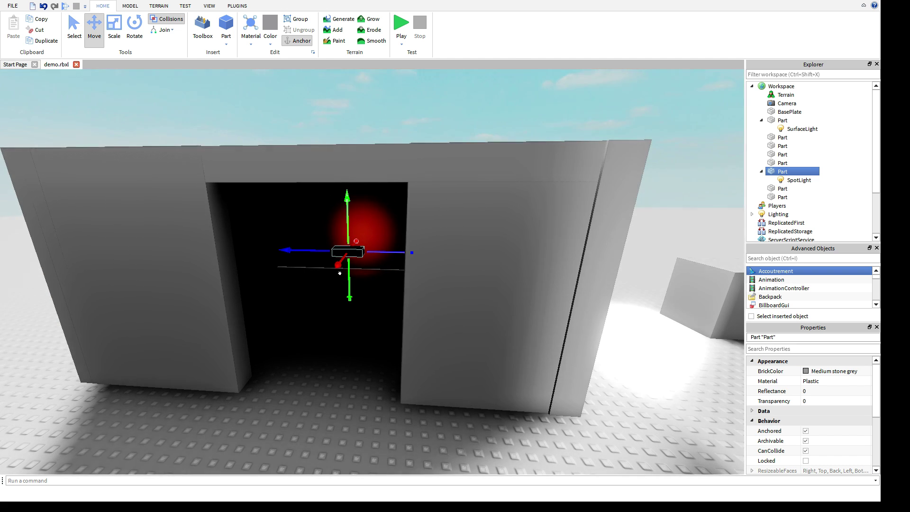
pyautogui.moveTo(333, 269); pyautogui.dragTo(265, 390)
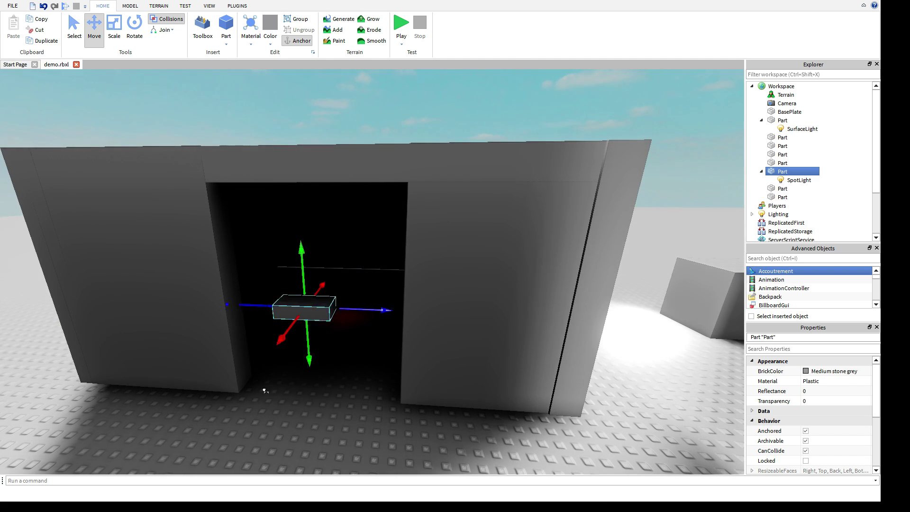
pyautogui.scroll(-10, 265, 391)
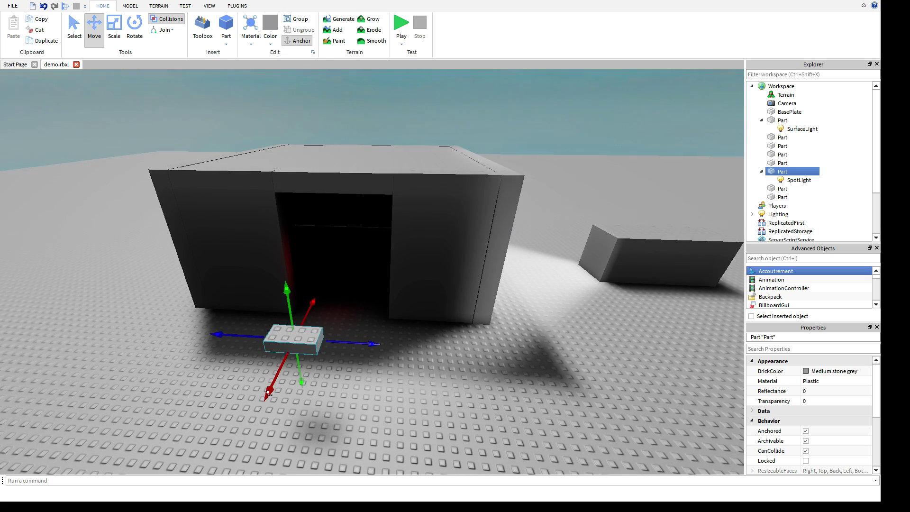
pyautogui.moveTo(365, 337); pyautogui.dragTo(160, 321)
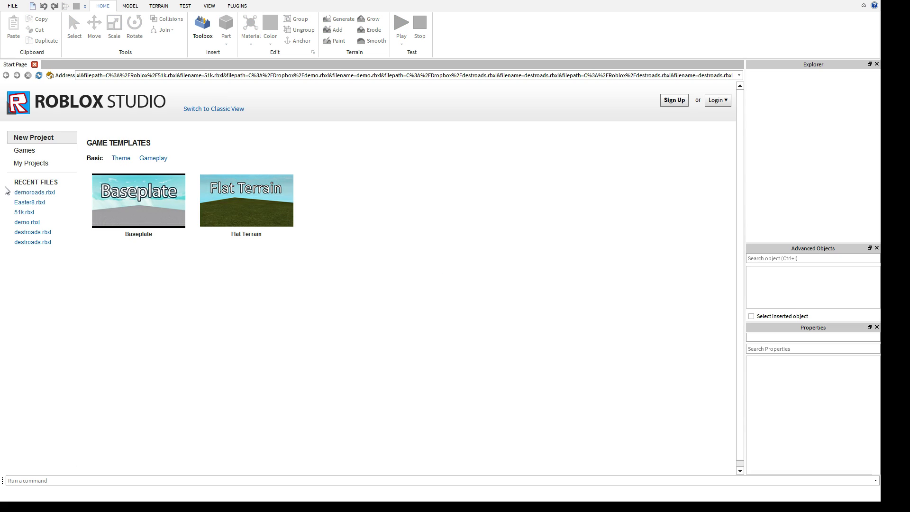
# Step: Open the recent file demoroads.rbxl and bring up the experimental and fog settings of its Lighting service
pyautogui.click(35, 193)
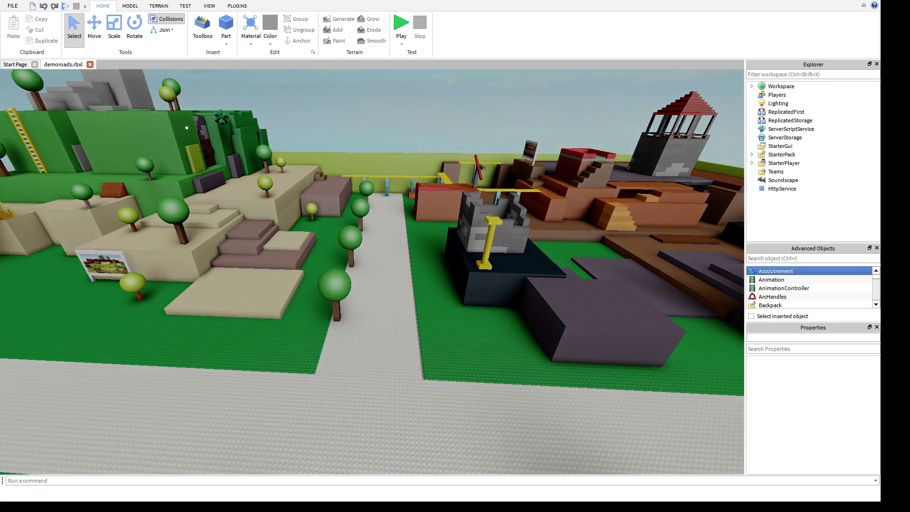
pyautogui.click(778, 103)
pyautogui.scroll(-5, 839, 410)
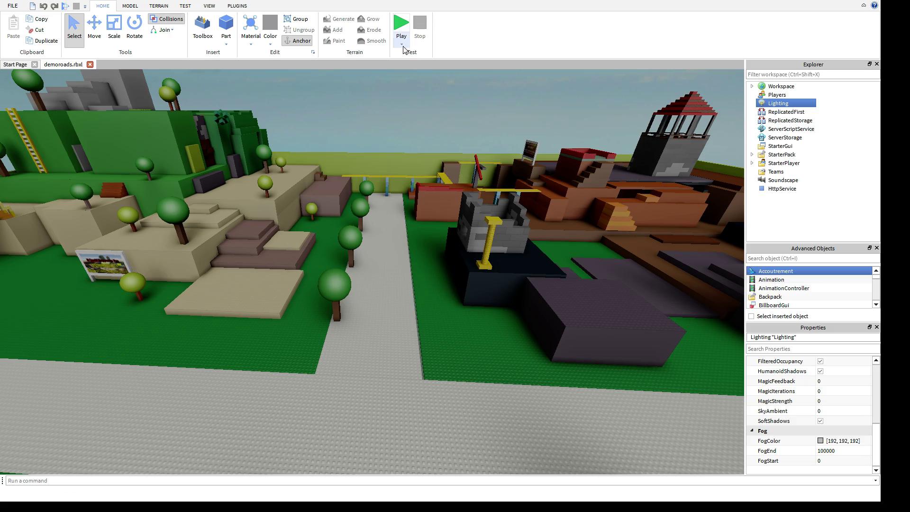
# Step: Start a play test and walk the character along the road toward the row of trees
pyautogui.click(402, 26)
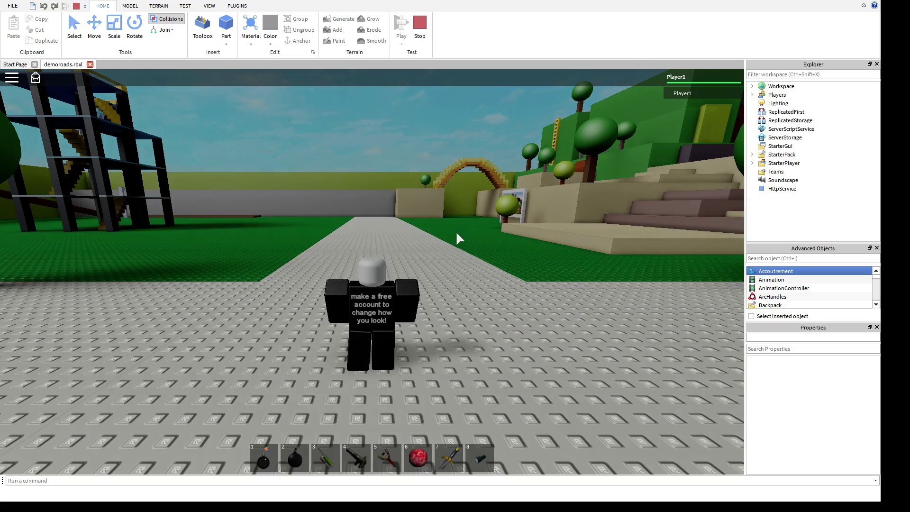
pyautogui.moveTo(469, 231); pyautogui.dragTo(470, 231, button='right')
pyautogui.press('w')
pyautogui.press('w')
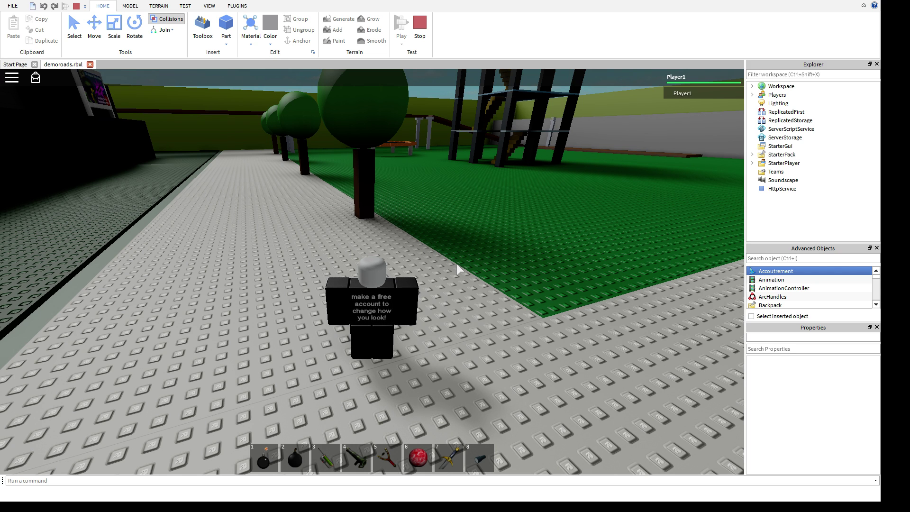
pyautogui.moveTo(457, 264); pyautogui.dragTo(458, 264, button='right')
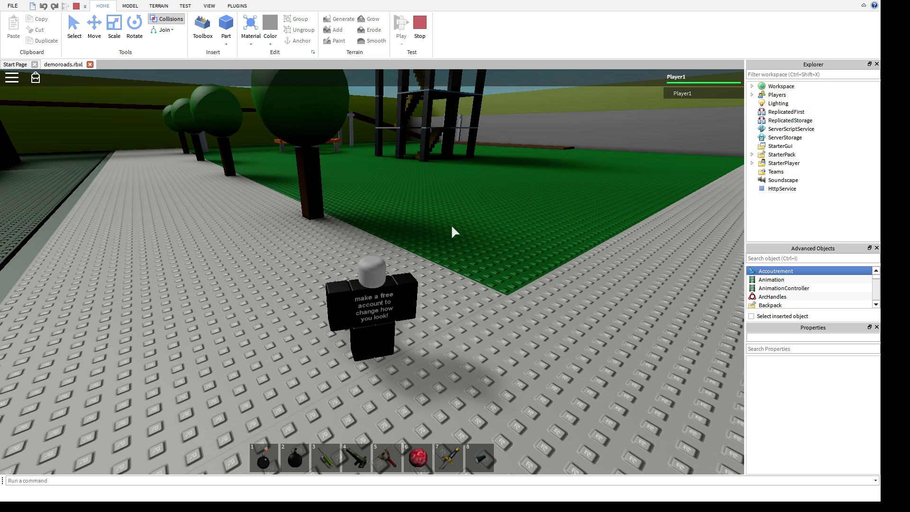
# Step: Turn off SoftShadows in the Lighting properties during the play test
pyautogui.click(779, 104)
pyautogui.scroll(-4, 816, 417)
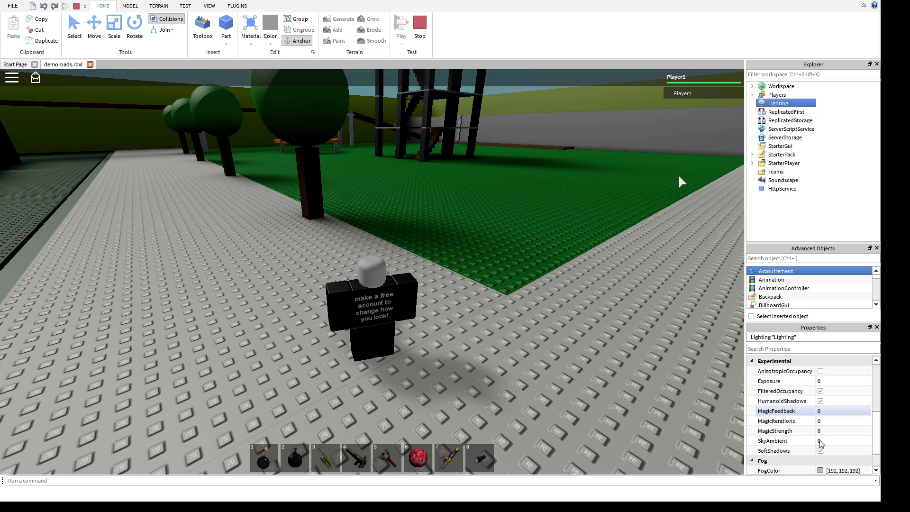
pyautogui.click(820, 451)
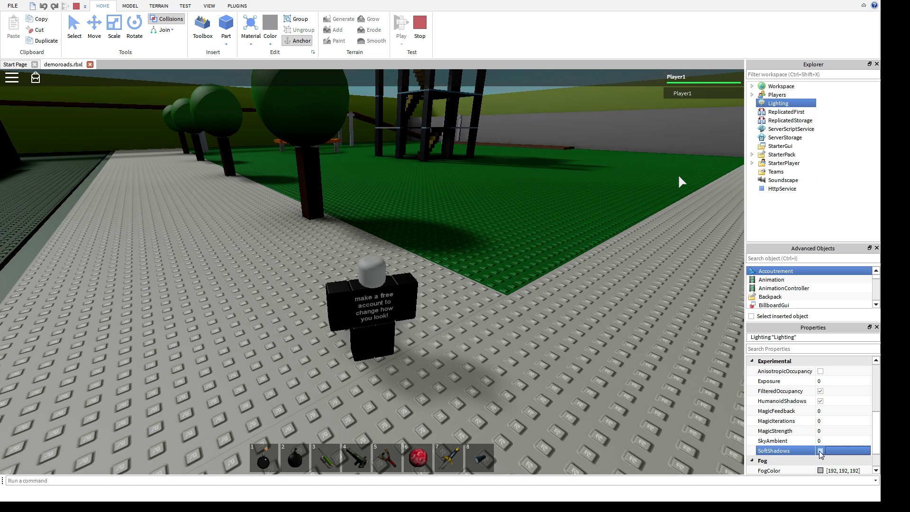
# Step: Walk the character around the corner tree and examine its shadow up close and from farther away
pyautogui.press('w')
pyautogui.moveTo(556, 205); pyautogui.dragTo(556, 205, button='right')
pyautogui.press('w')
pyautogui.press('s')
pyautogui.press('w')
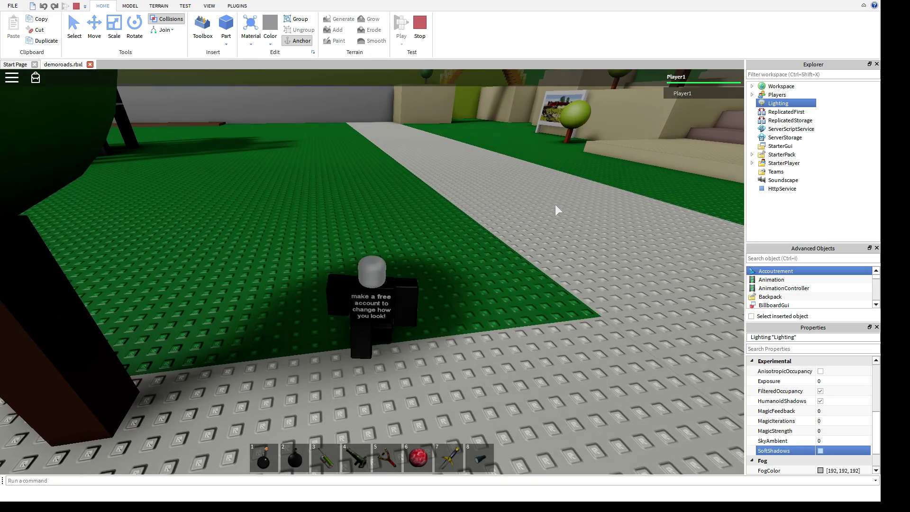
pyautogui.press('d')
pyautogui.moveTo(531, 238); pyautogui.dragTo(532, 239, button='right')
pyautogui.press('s')
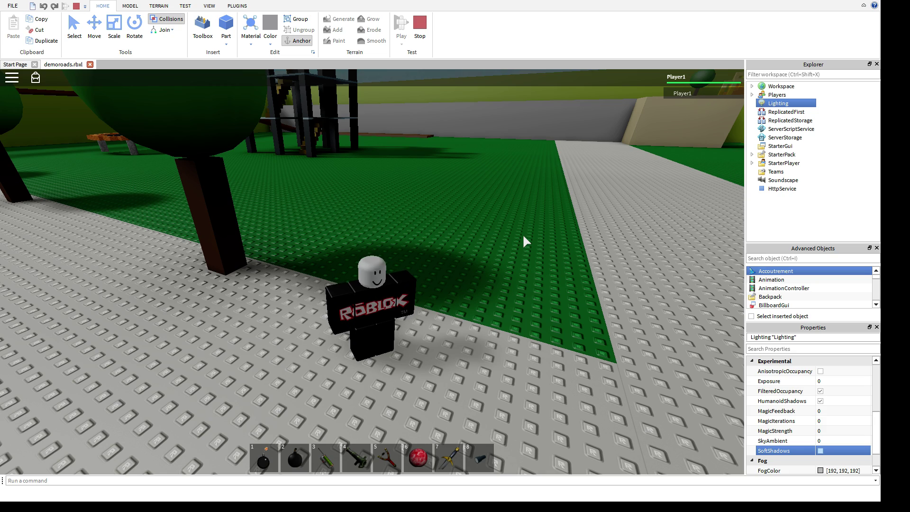
pyautogui.moveTo(537, 223); pyautogui.dragTo(536, 221, button='right')
pyautogui.scroll(-3, 537, 223)
pyautogui.scroll(-3, 536, 222)
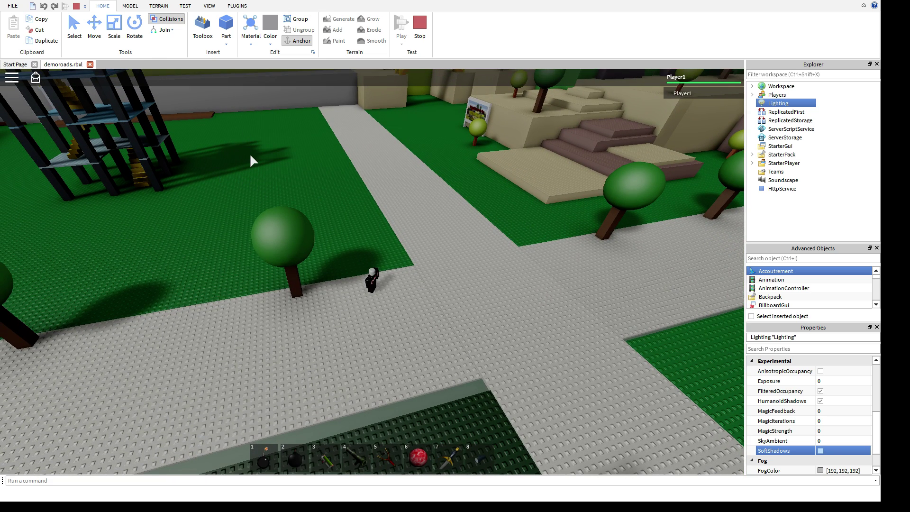
# Step: Walk the character back and forth around the road crossing to examine the shadows of the surrounding trees and structures
pyautogui.press('s')
pyautogui.press('d')
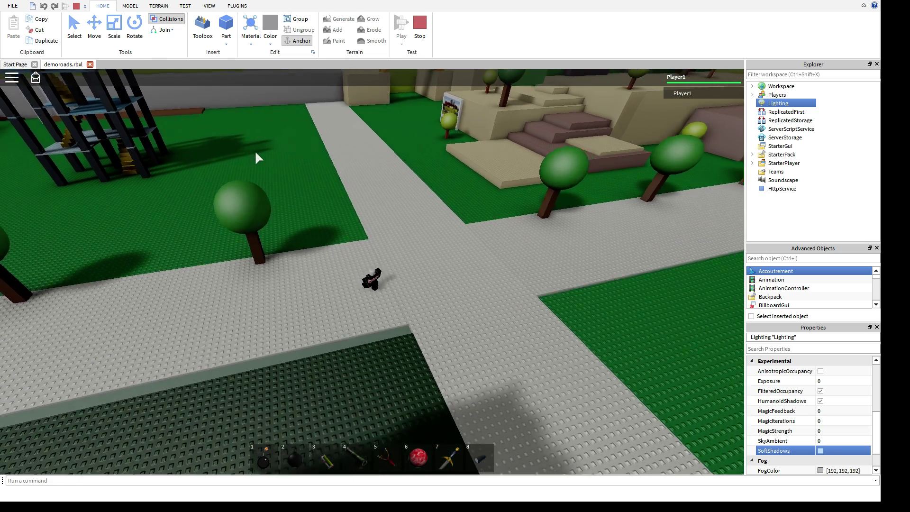
pyautogui.press('s')
pyautogui.press('d')
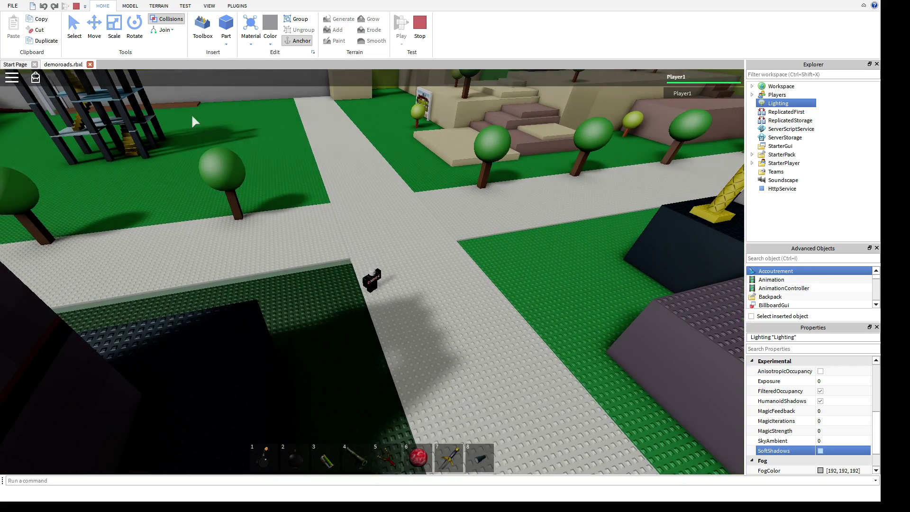
pyautogui.press('w')
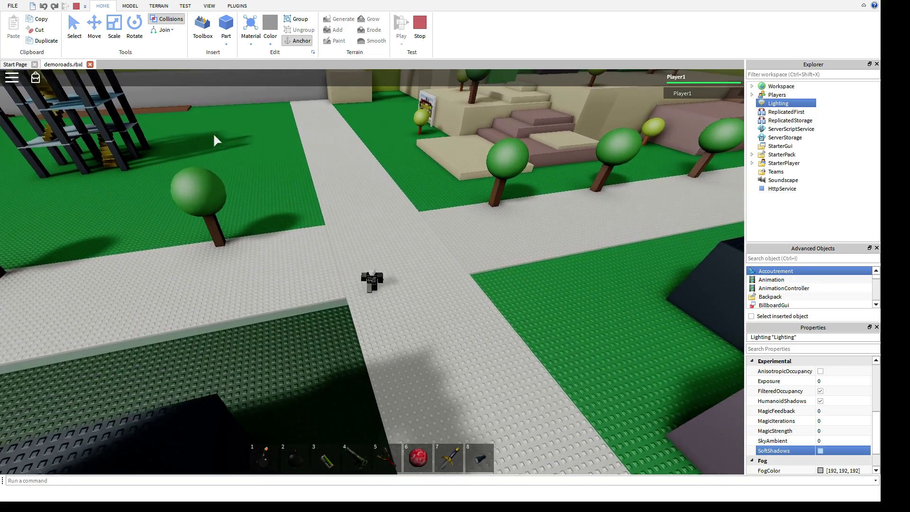
pyautogui.press('s')
pyautogui.press('d')
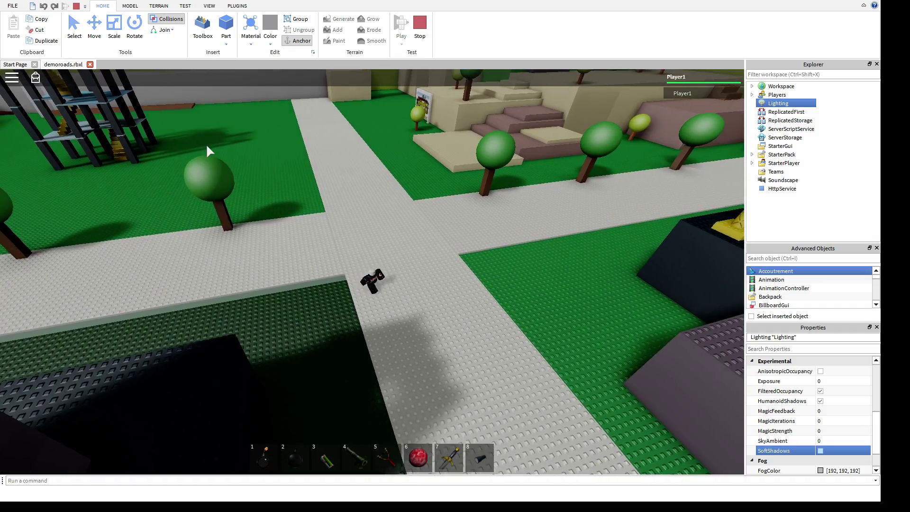
pyautogui.press('d')
pyautogui.press('s')
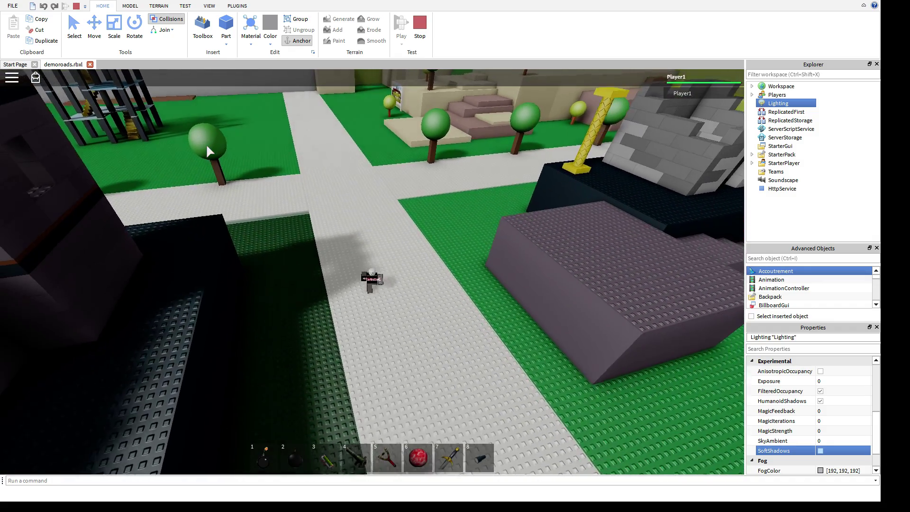
pyautogui.press('w')
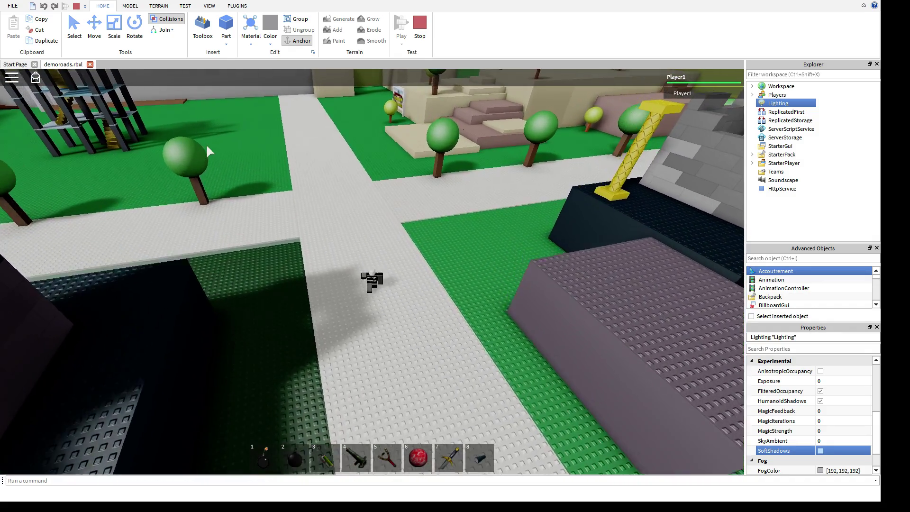
pyautogui.press('w')
pyautogui.press('a')
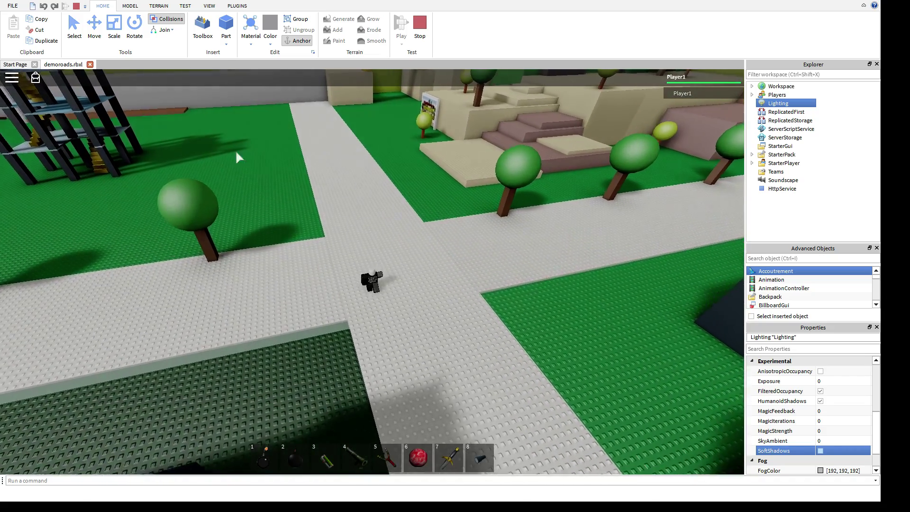
# Step: Walk the character across the lawn to the orange-rimmed trampoline and inspect the shadow beneath it
pyautogui.moveTo(410, 184); pyautogui.dragTo(409, 183, button='right')
pyautogui.press('w')
pyautogui.scroll(5, 410, 184)
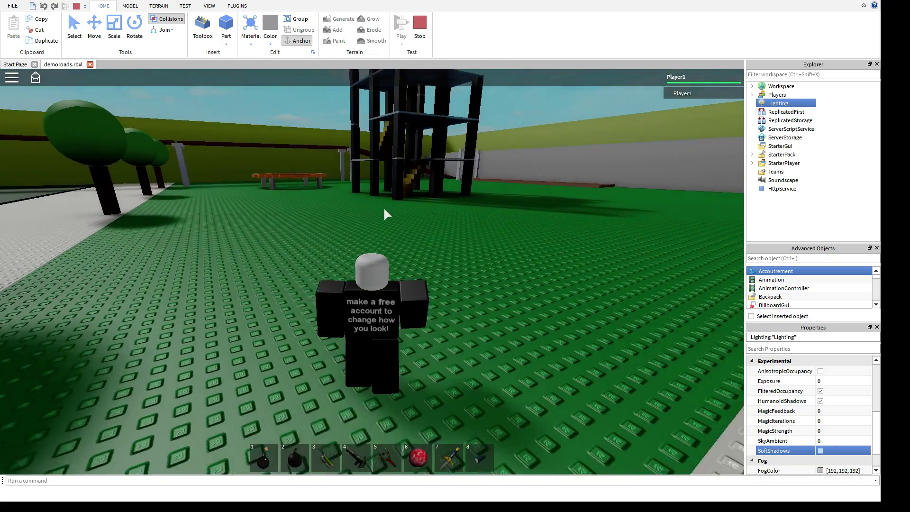
pyautogui.press('w')
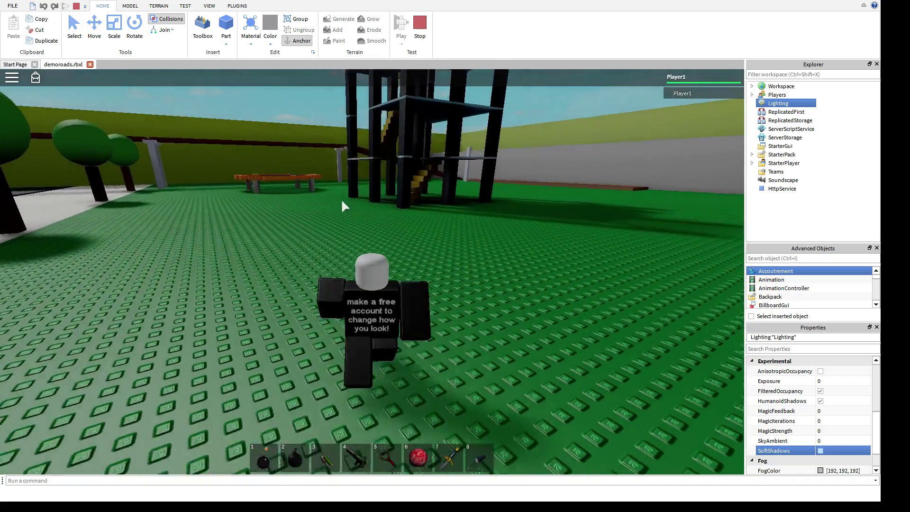
pyautogui.moveTo(341, 199); pyautogui.dragTo(342, 198, button='right')
pyautogui.press('w')
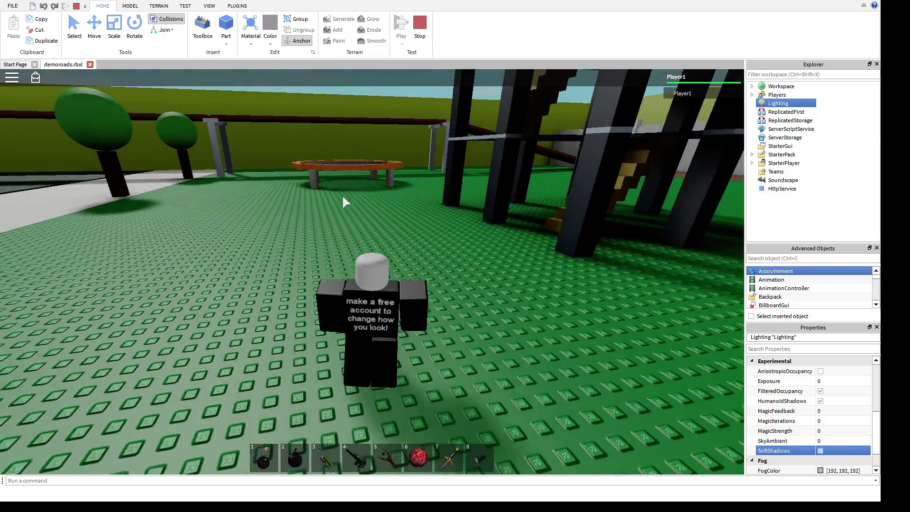
pyautogui.press('a')
pyautogui.press('w')
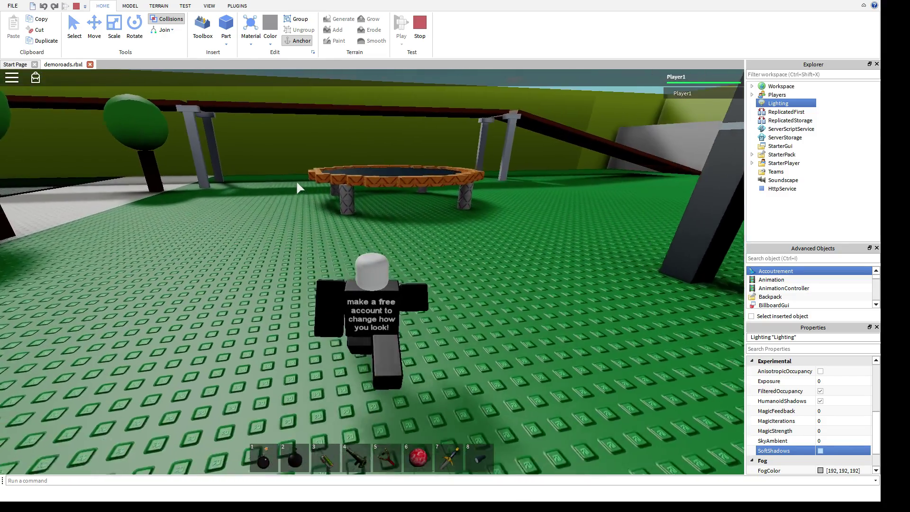
pyautogui.press('w')
pyautogui.moveTo(315, 187); pyautogui.dragTo(315, 187, button='right')
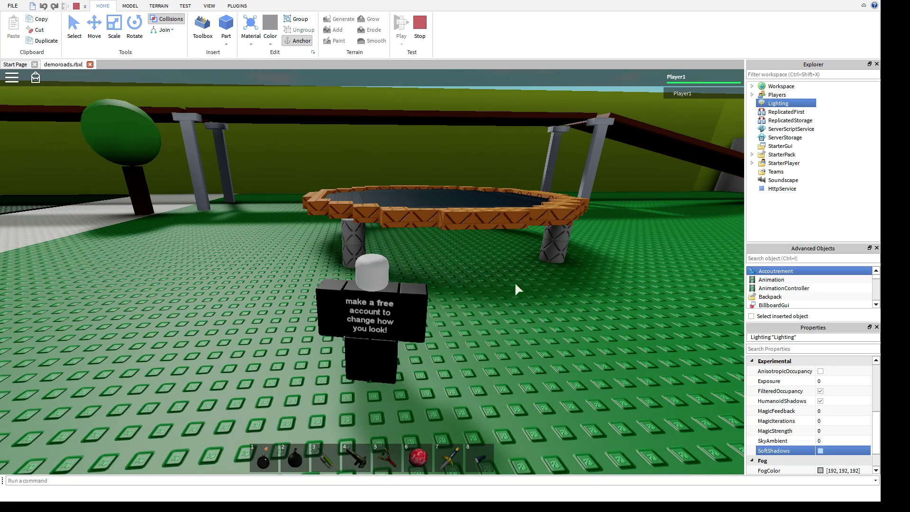
pyautogui.press('w')
pyautogui.press('d')
pyautogui.moveTo(417, 241); pyautogui.dragTo(416, 241, button='right')
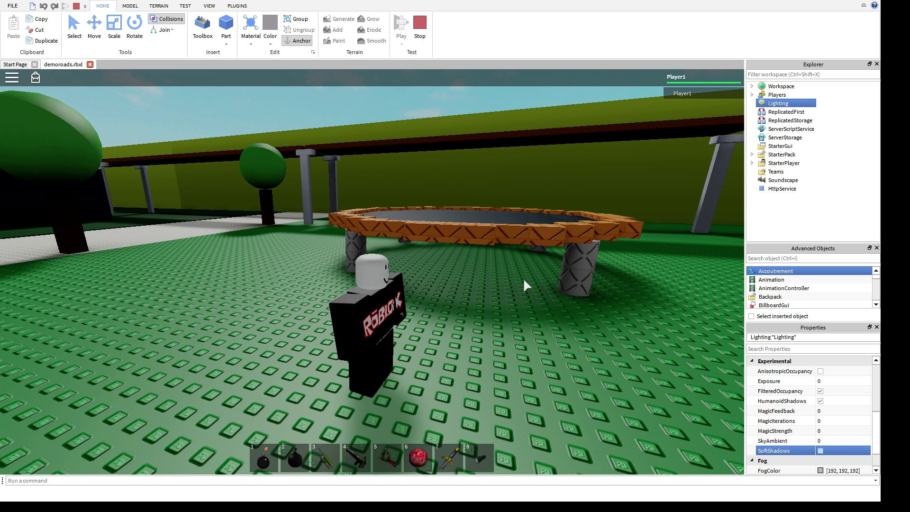
# Step: Turn on AnisotropicOccupancy in the Lighting properties with the trampoline's shadow in view
pyautogui.moveTo(492, 258); pyautogui.dragTo(492, 258, button='right')
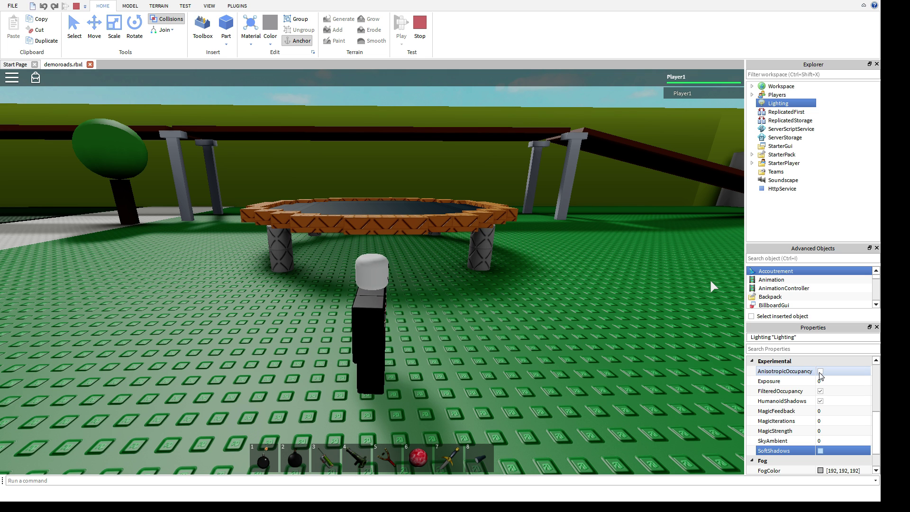
pyautogui.click(820, 372)
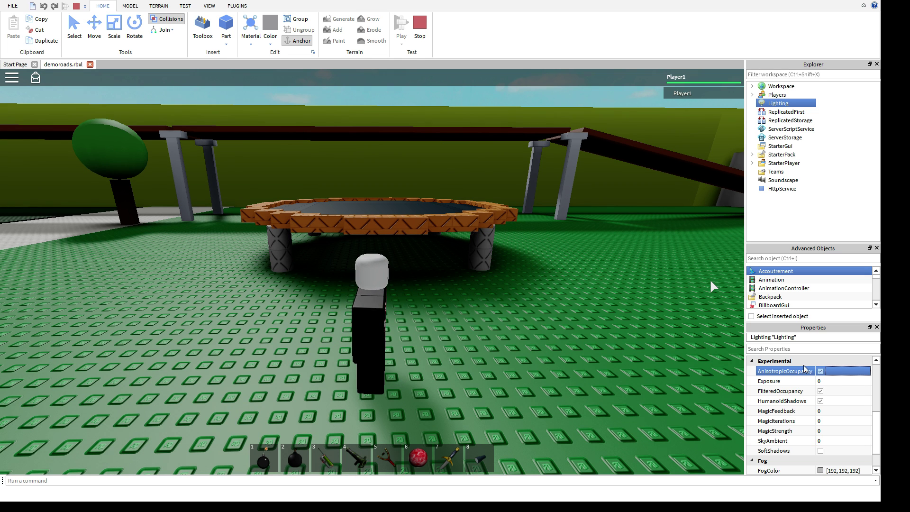
# Step: Walk the character away from the trampoline, past the tall tower, to view the shadow it casts on the lawn
pyautogui.press('s')
pyautogui.moveTo(486, 312); pyautogui.dragTo(496, 309, button='right')
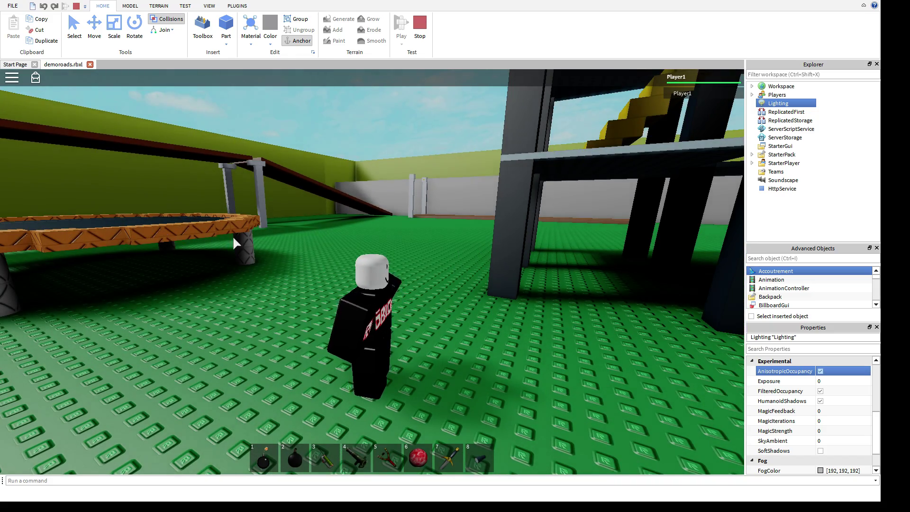
pyautogui.moveTo(283, 238); pyautogui.dragTo(307, 236, button='right')
pyautogui.press('w')
pyautogui.press('d')
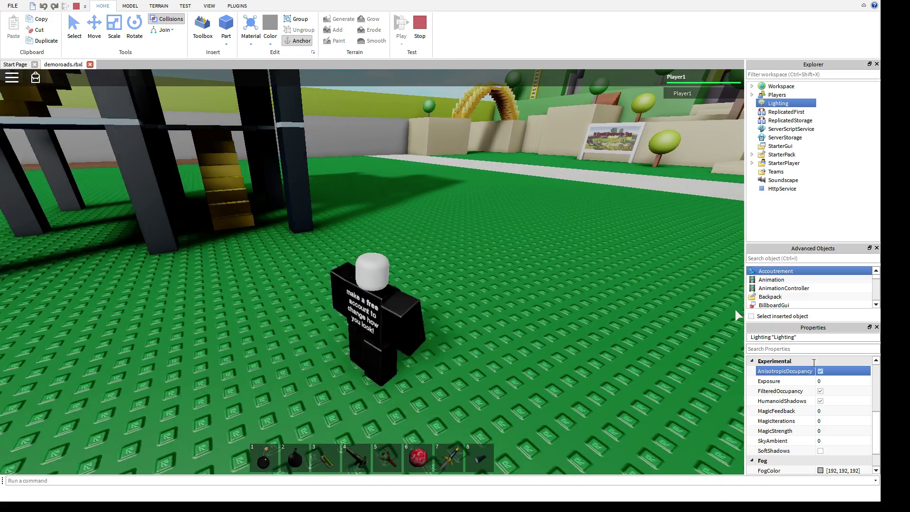
# Step: Toggle AnisotropicOccupancy off and on several times to compare the tower's shadow, leaving the option on
pyautogui.click(820, 372)
pyautogui.click(819, 372)
pyautogui.click(819, 372)
pyautogui.click(819, 373)
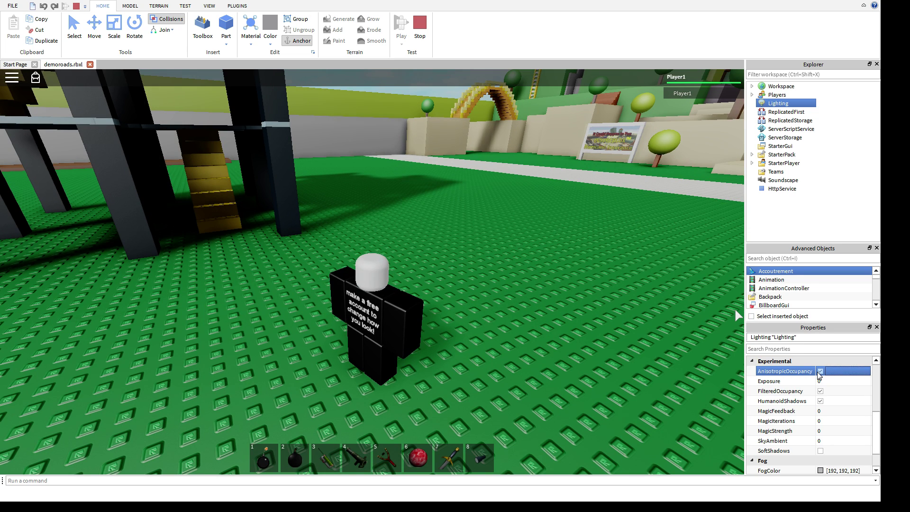
pyautogui.click(819, 372)
pyautogui.click(819, 372)
# Step: Walk the character from the tower toward the road crossing in a zoomed-out view to survey the shadows
pyautogui.moveTo(483, 249); pyautogui.dragTo(489, 221, button='right')
pyautogui.press('d')
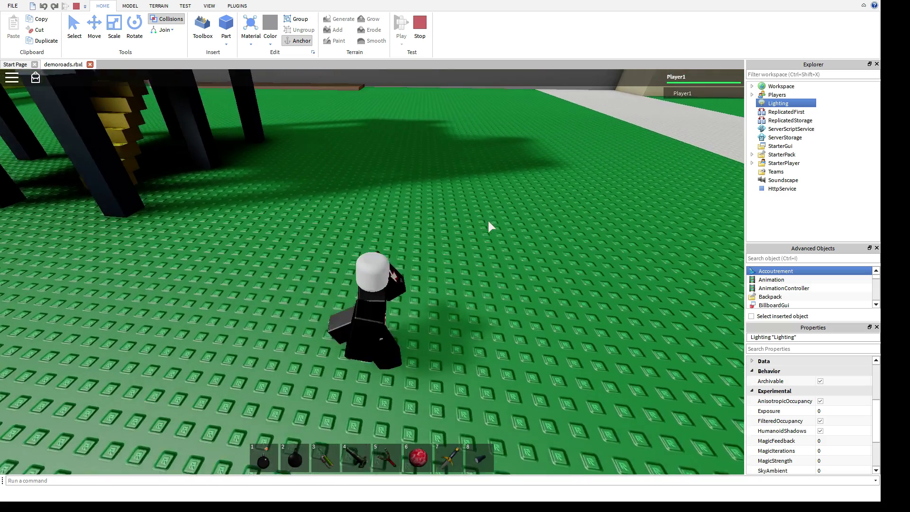
pyautogui.scroll(-10, 488, 222)
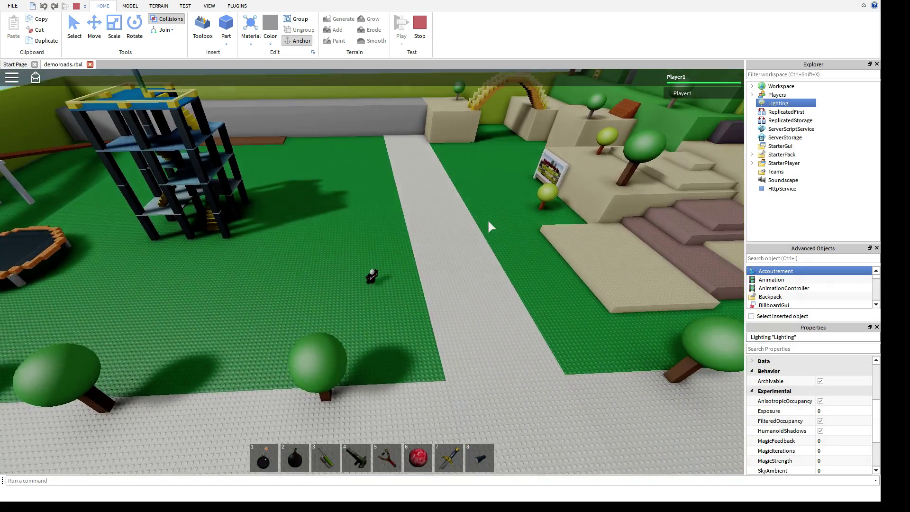
pyautogui.press('d')
pyautogui.press('s')
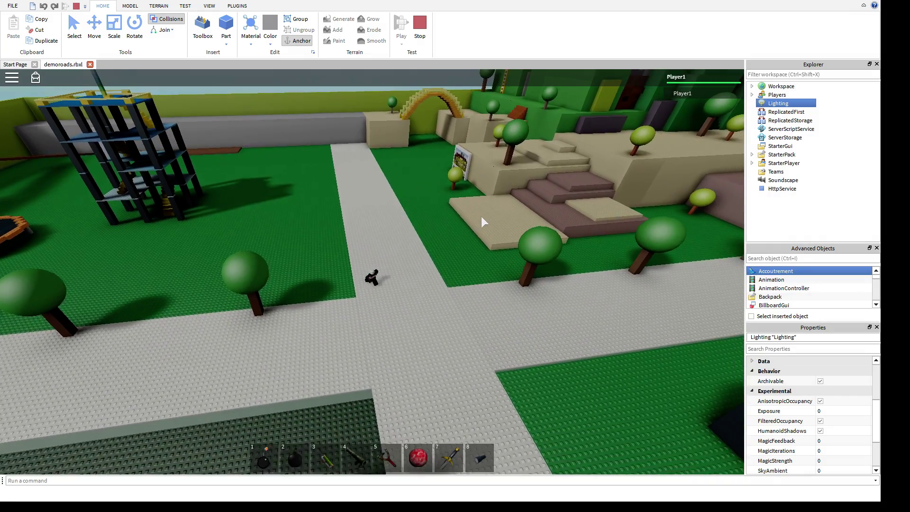
# Step: Walk the character back and forth along the road beside the castle to examine the shadows from a distance
pyautogui.moveTo(482, 216); pyautogui.dragTo(479, 214, button='right')
pyautogui.press('d')
pyautogui.press('s')
pyautogui.press('w')
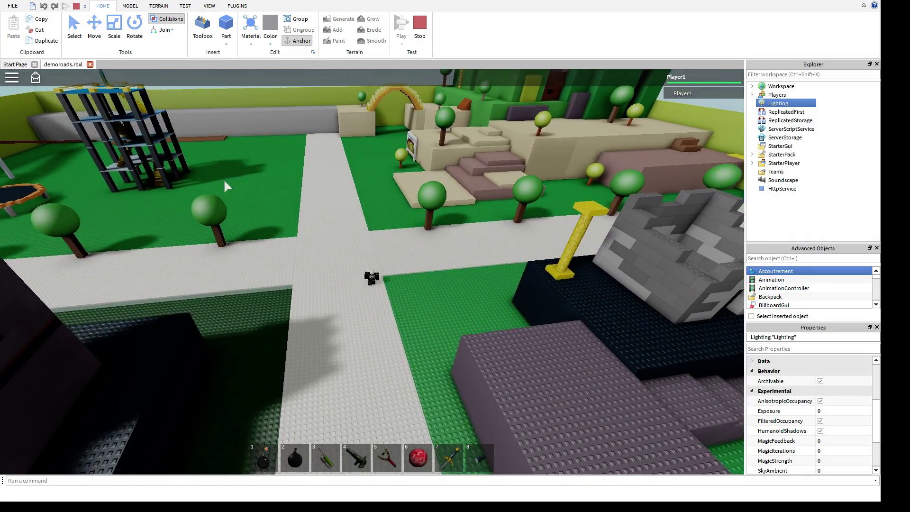
pyautogui.press('w')
pyautogui.press('s')
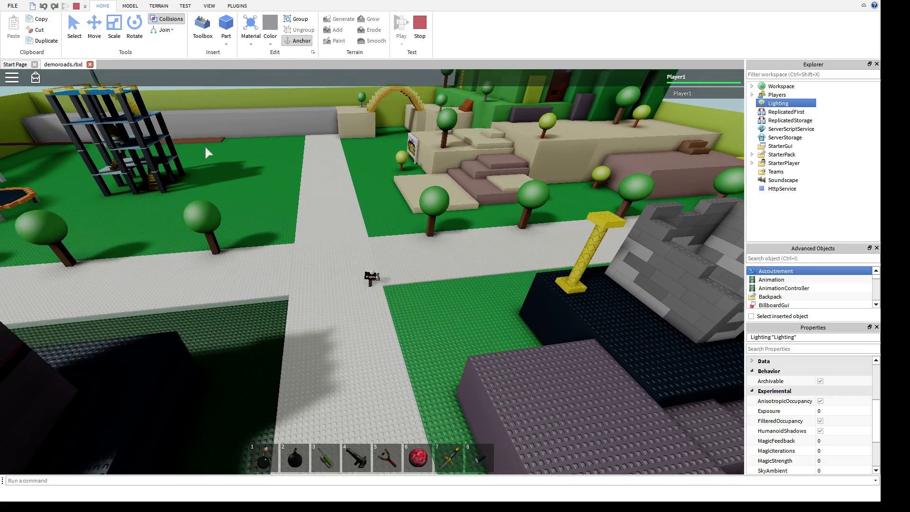
pyautogui.press('s')
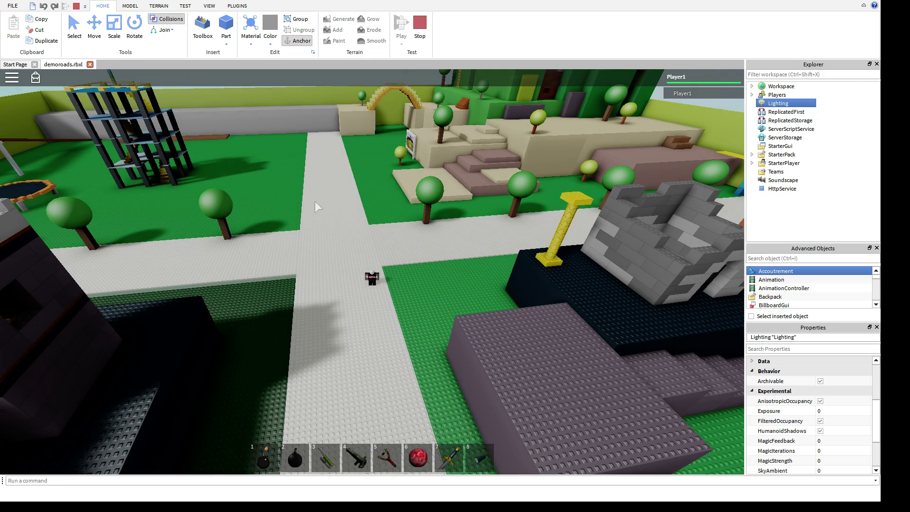
pyautogui.press('w')
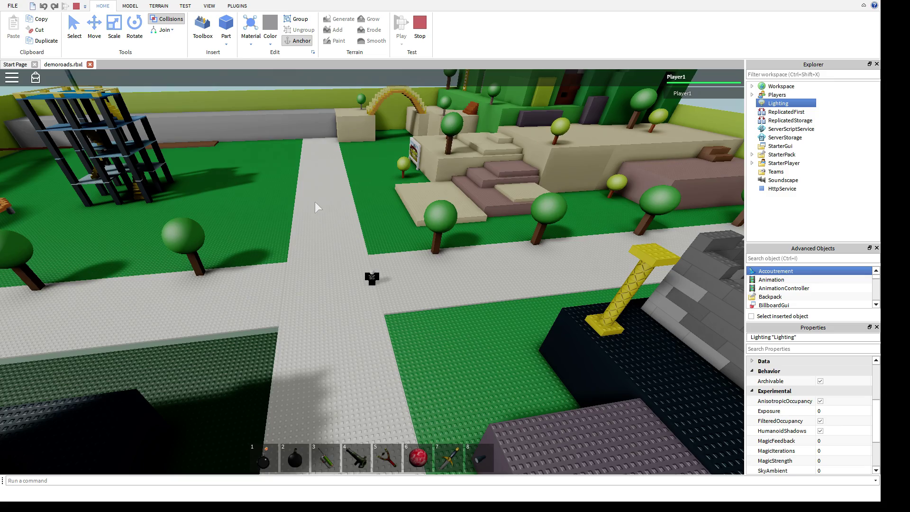
# Step: Switch to first-person view, equip the rocket launcher from slot 4 and walk up to the nearest roadside tree
pyautogui.scroll(5, 315, 201)
pyautogui.scroll(3, 315, 202)
pyautogui.moveTo(376, 213); pyautogui.dragTo(360, 212, button='right')
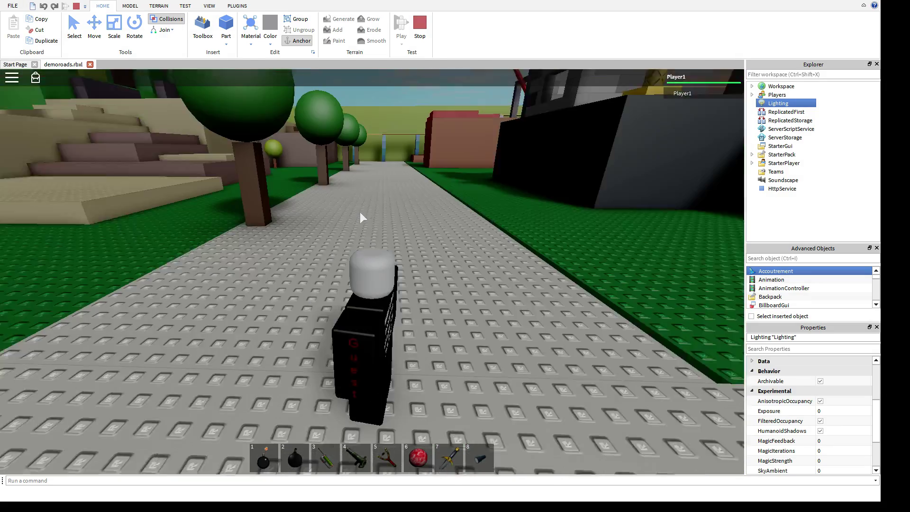
pyautogui.scroll(3, 360, 212)
pyautogui.press('4')
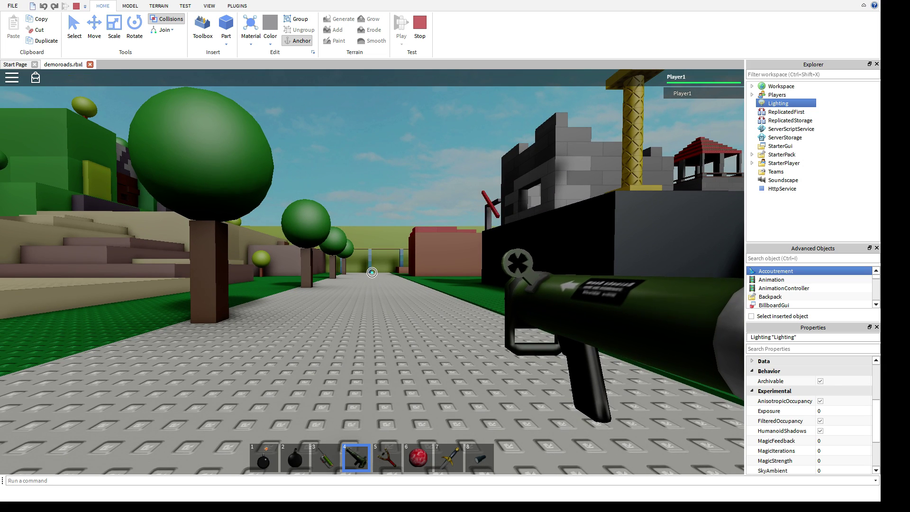
pyautogui.press('w')
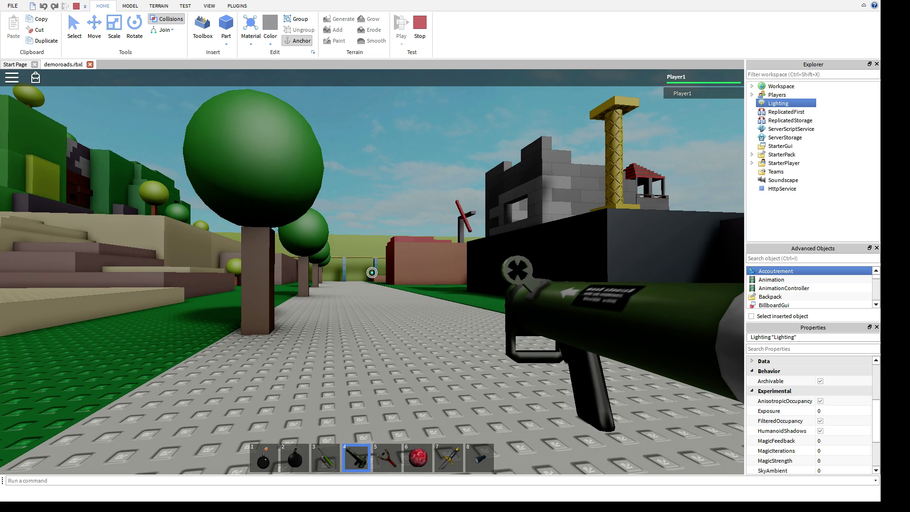
pyautogui.press('w')
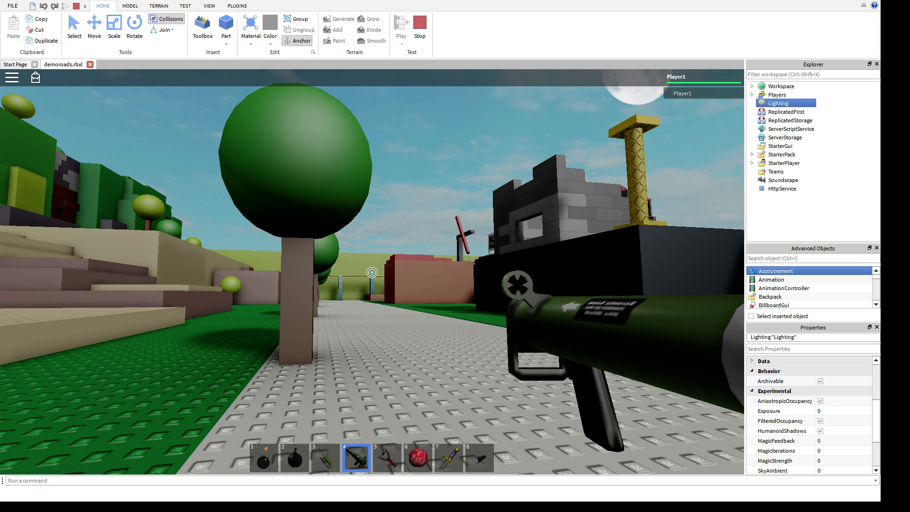
pyautogui.press('w')
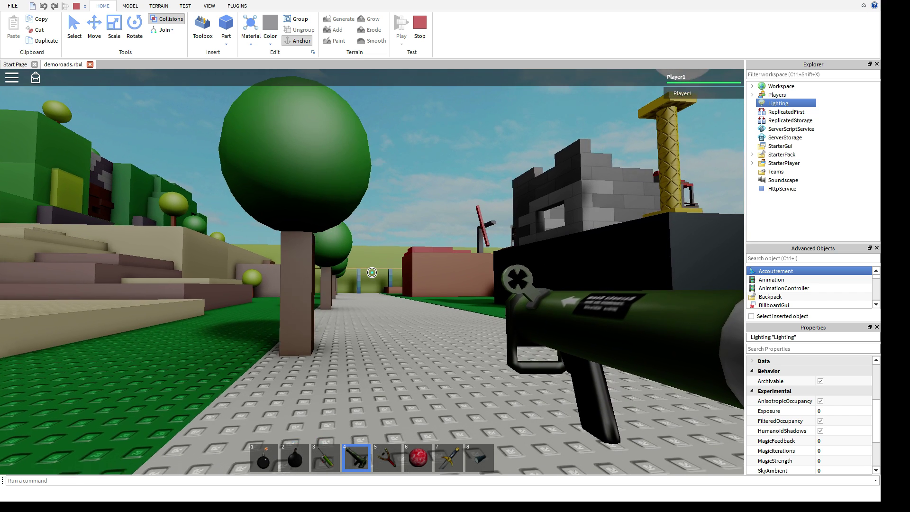
# Step: Fire several rockets down the tree-lined road, sidestepping between shots, to show the light they cast on the surroundings
pyautogui.click(373, 273)
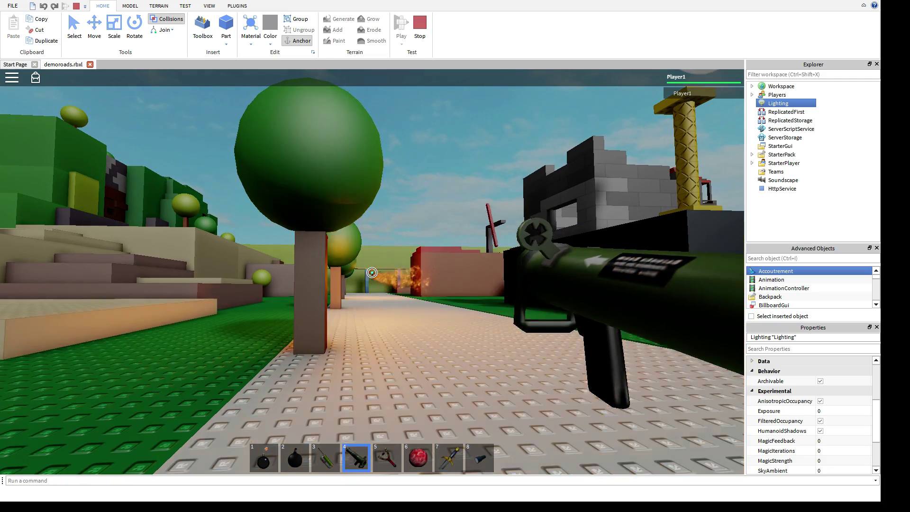
pyautogui.click(372, 273)
pyautogui.press('a')
pyautogui.click(372, 273)
pyautogui.click(372, 273)
pyautogui.press('d')
pyautogui.press('d')
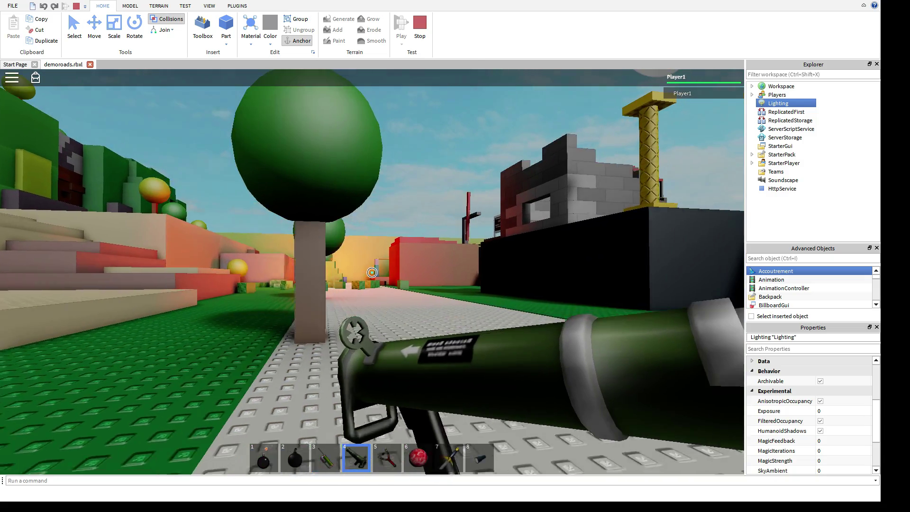
# Step: Walk across the lawn to the tall tower and fire rockets into it from different sides to show the explosion lighting
pyautogui.press('w')
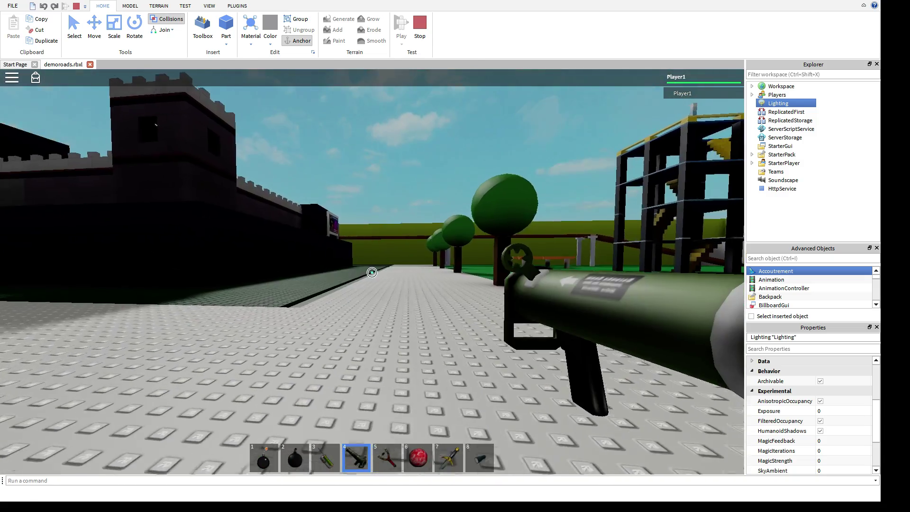
pyautogui.press('w')
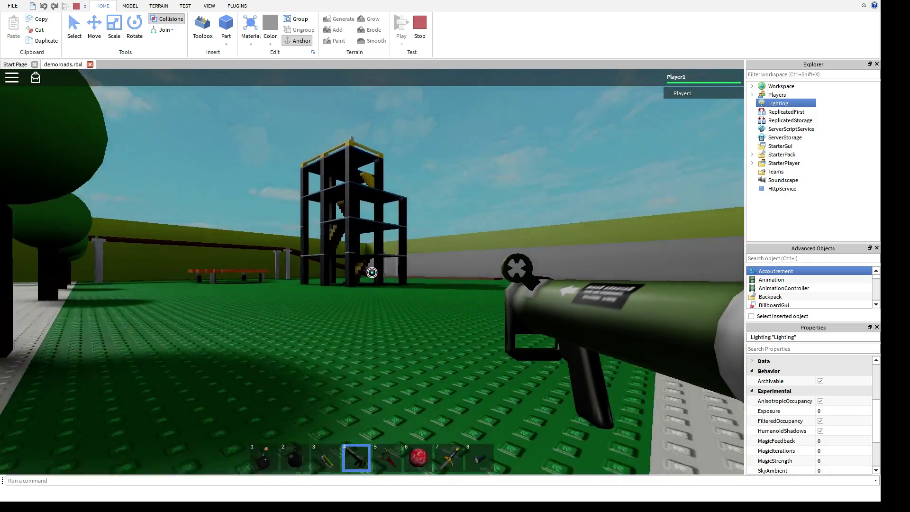
pyautogui.press('w')
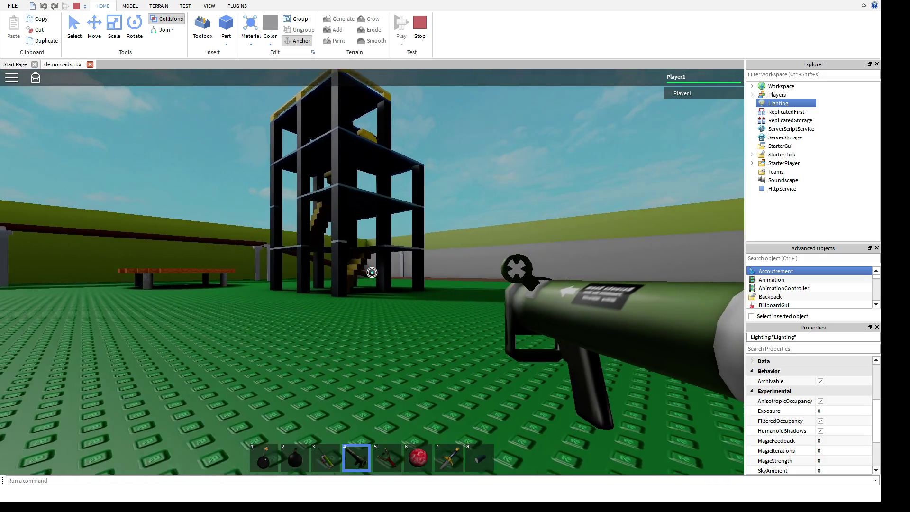
pyautogui.press('w')
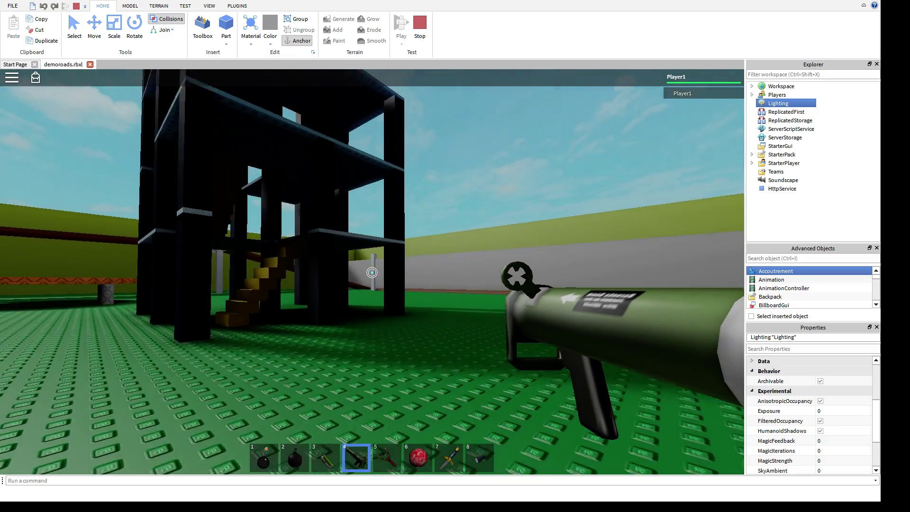
pyautogui.click(372, 272)
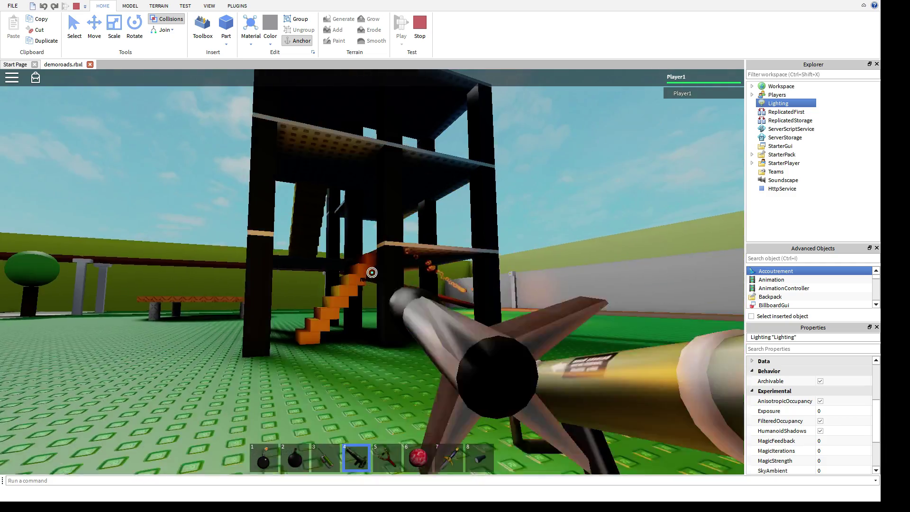
pyautogui.press('d')
pyautogui.click(372, 272)
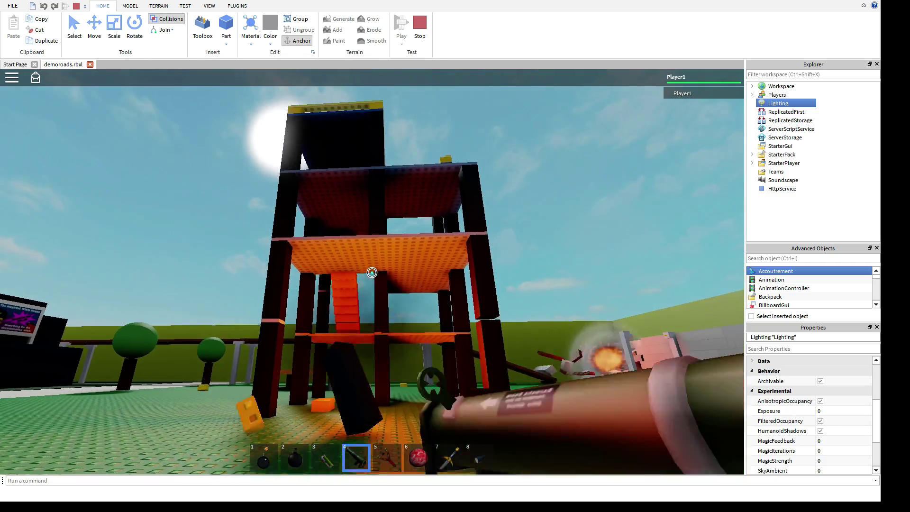
pyautogui.press('s')
pyautogui.click(372, 272)
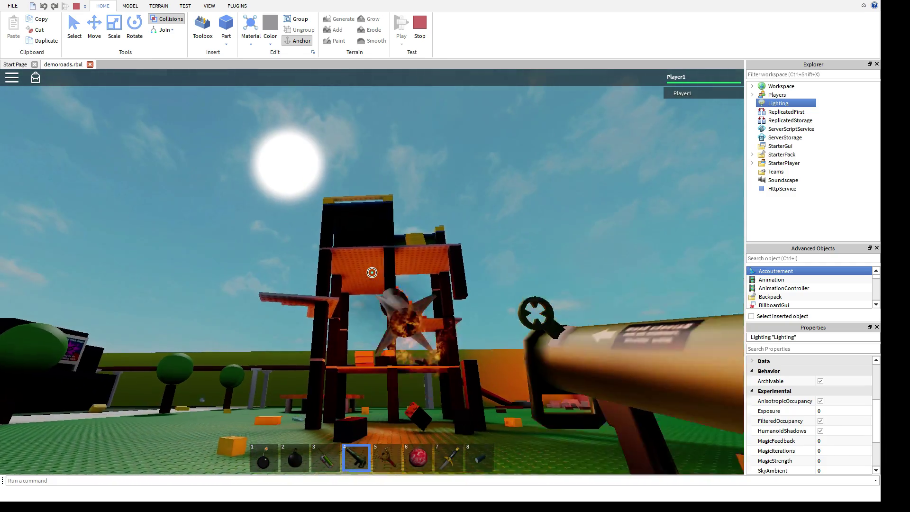
pyautogui.press('a')
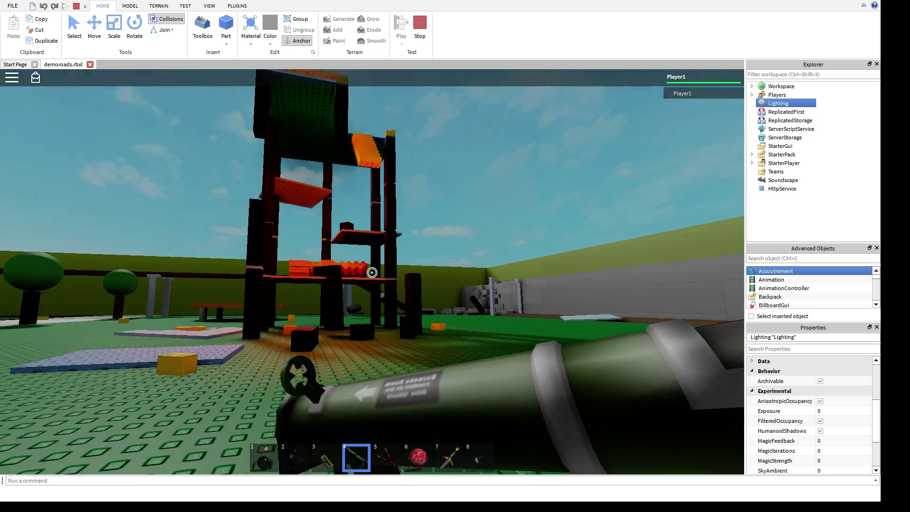
pyautogui.click(372, 272)
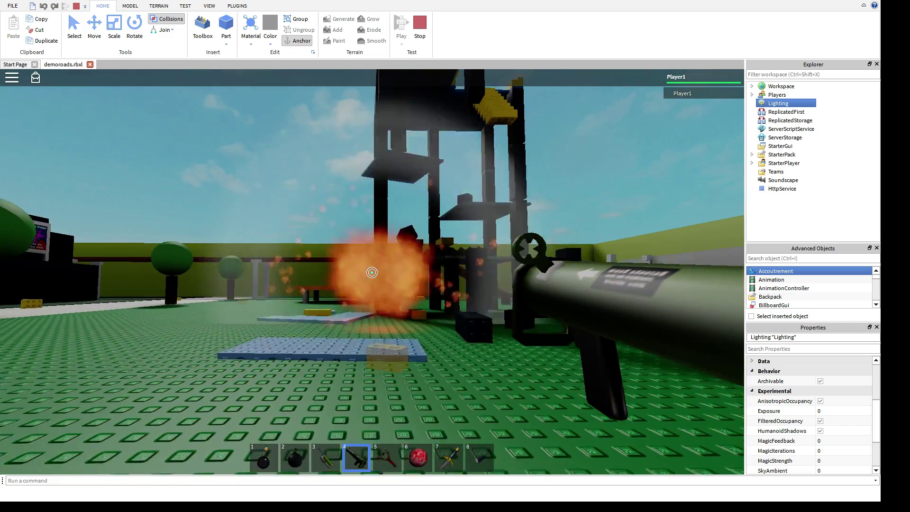
# Step: Fire more rockets at the damaged tower's lower floors while moving around it to bring the structure down
pyautogui.press('s')
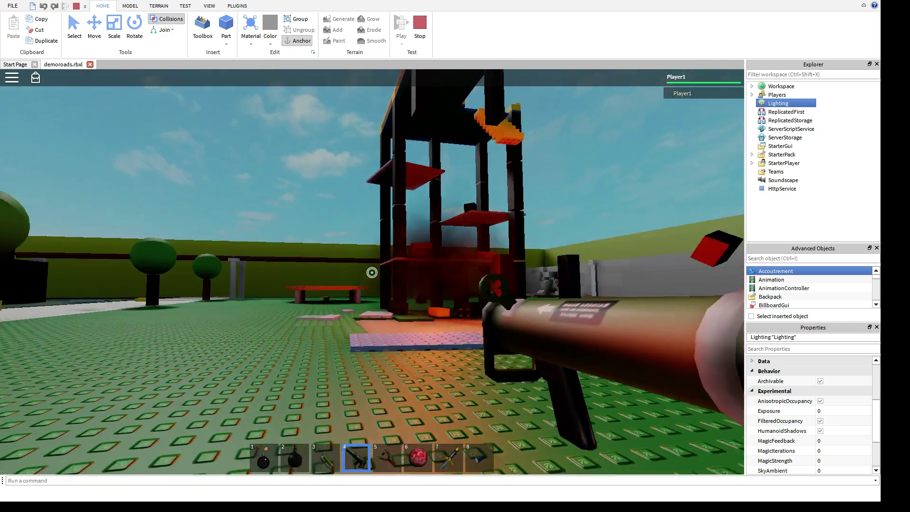
pyautogui.click(372, 272)
pyautogui.press('s')
pyautogui.press('a')
pyautogui.press('w')
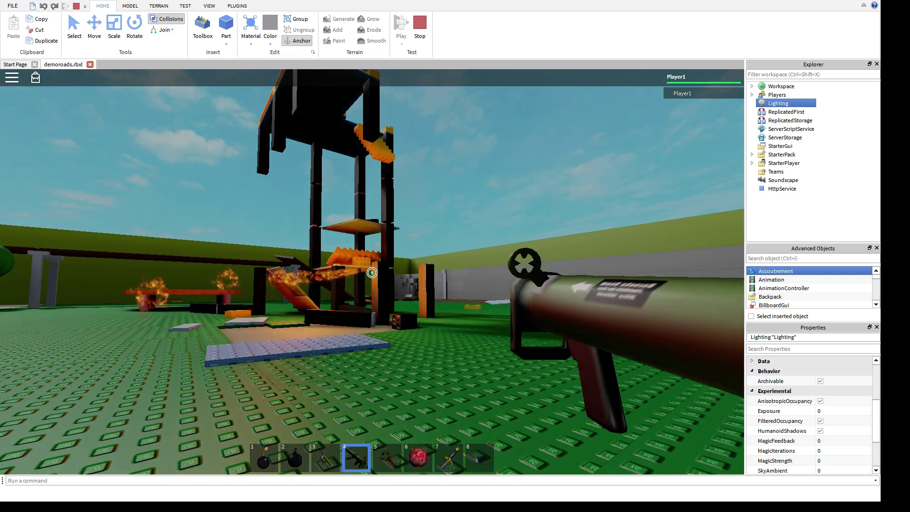
pyautogui.click(372, 272)
pyautogui.press('w')
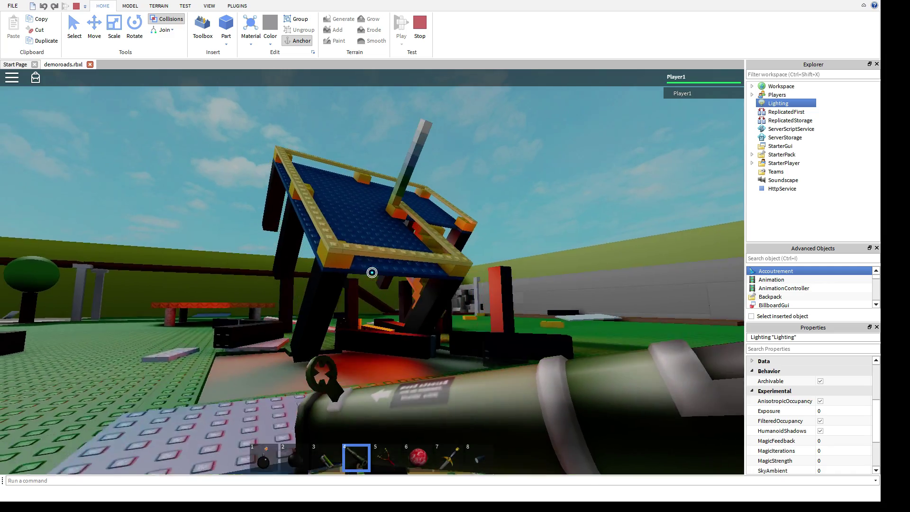
# Step: Walk around and beneath the collapsed tower, firing another rocket through the wreckage to inspect the light and shadows
pyautogui.press('w')
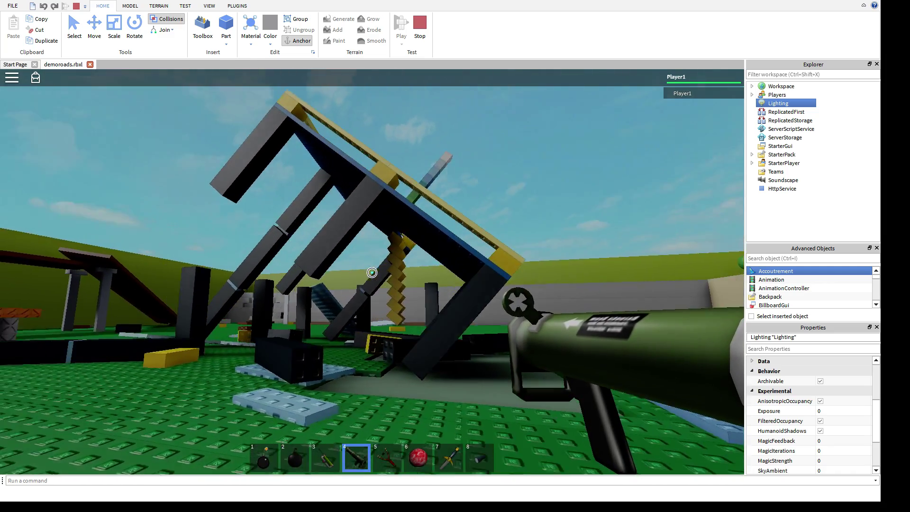
pyautogui.press('w')
pyautogui.click(372, 272)
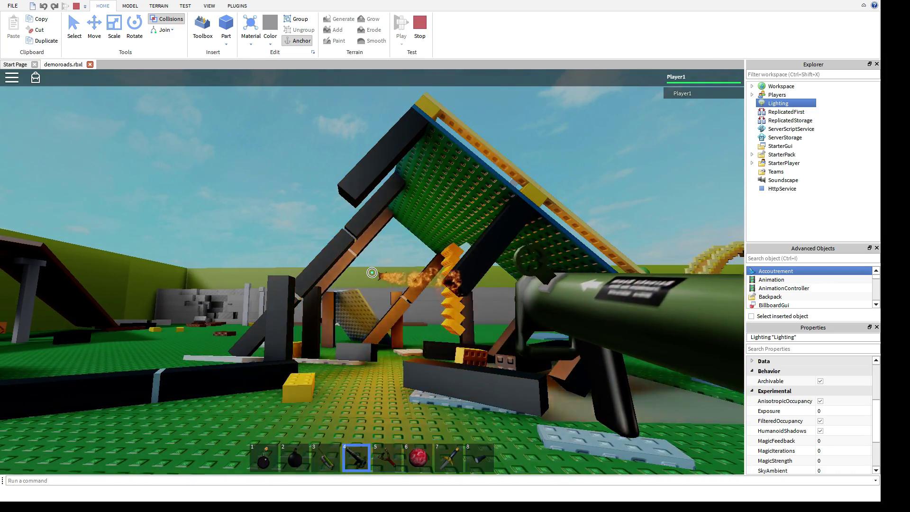
pyautogui.press('w')
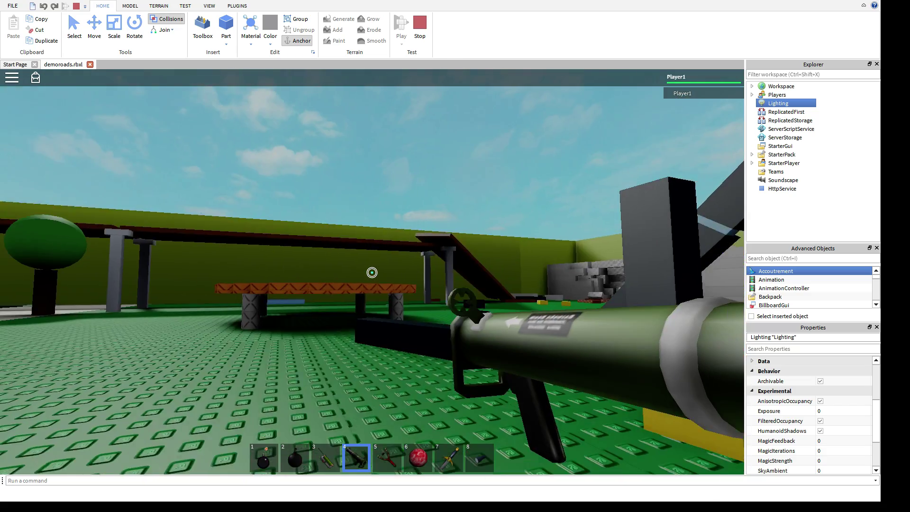
pyautogui.press('w')
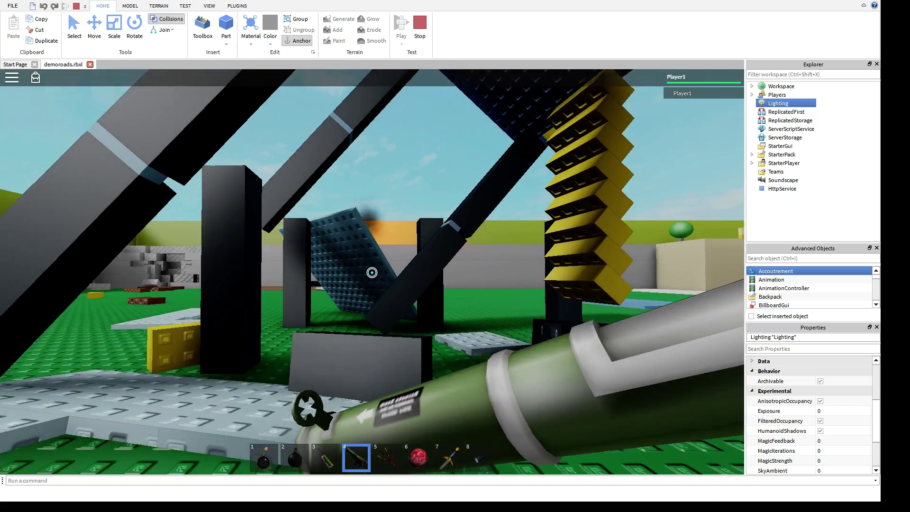
pyautogui.press('w')
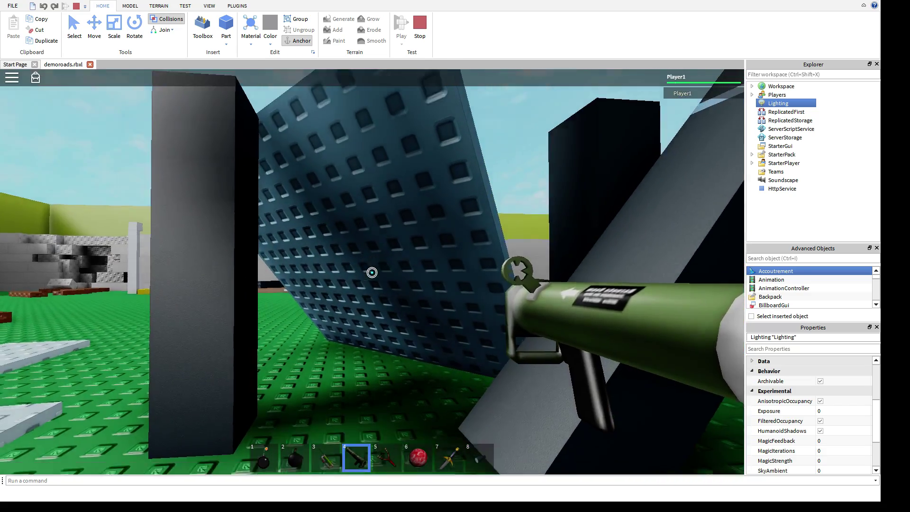
pyautogui.press('w')
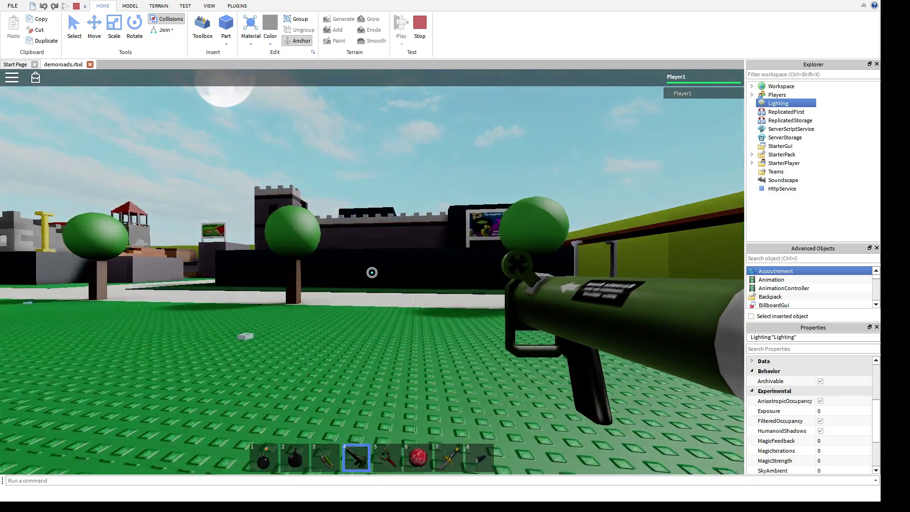
# Step: Walk across the lawn and down the tree-lined road to the orange-brown building with the blue pillars, viewing the lighting on the way
pyautogui.press('w')
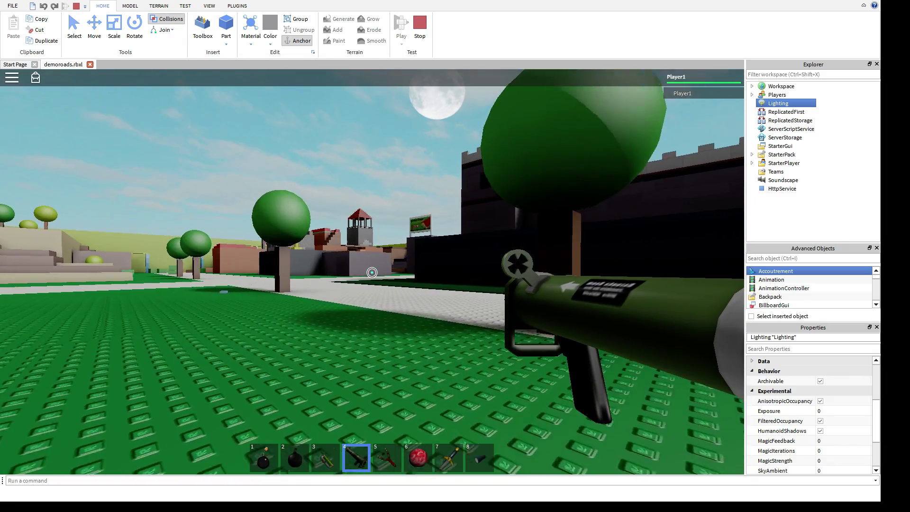
pyautogui.press('w')
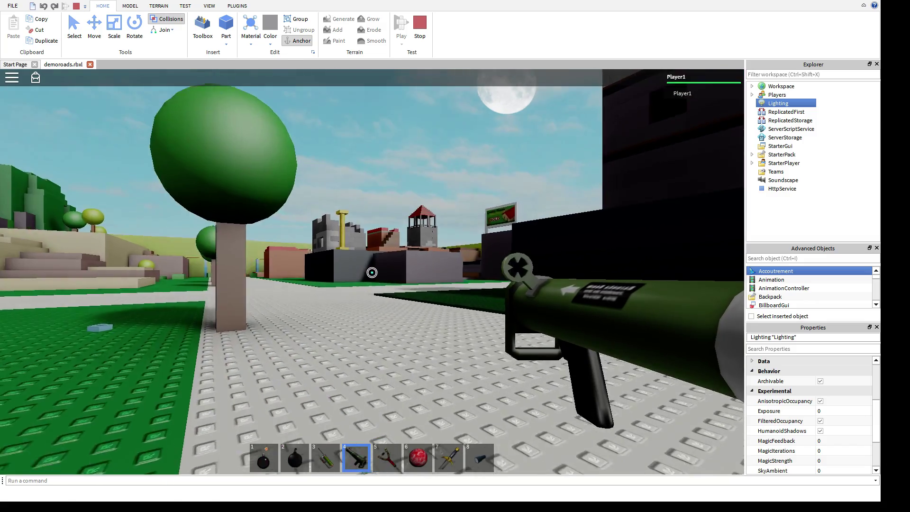
pyautogui.press('w')
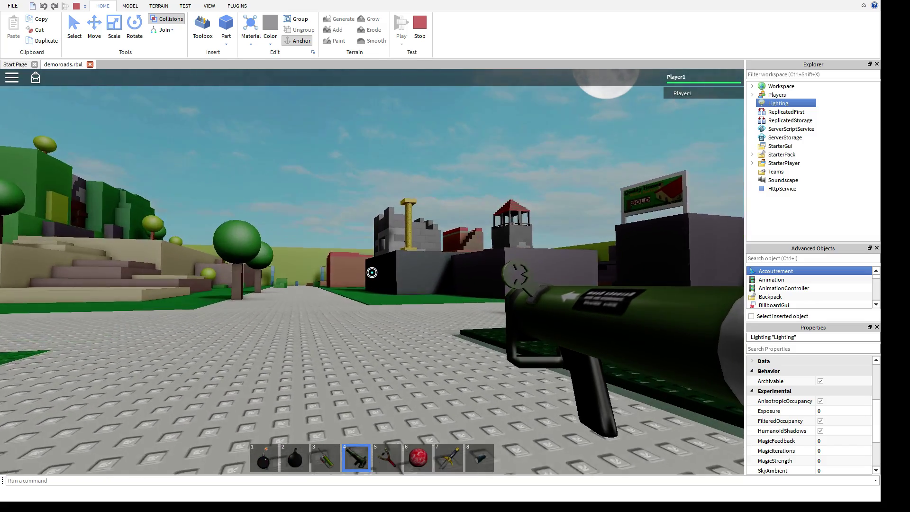
pyautogui.press('w')
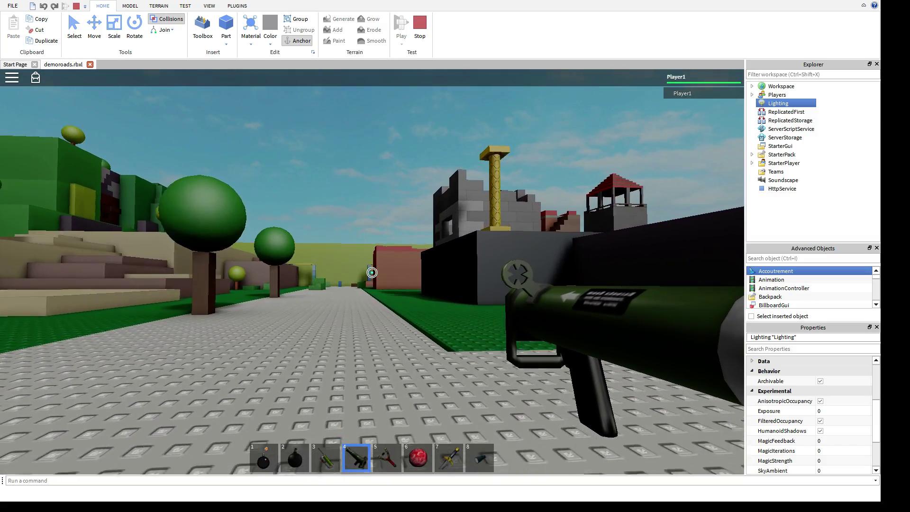
pyautogui.press('w')
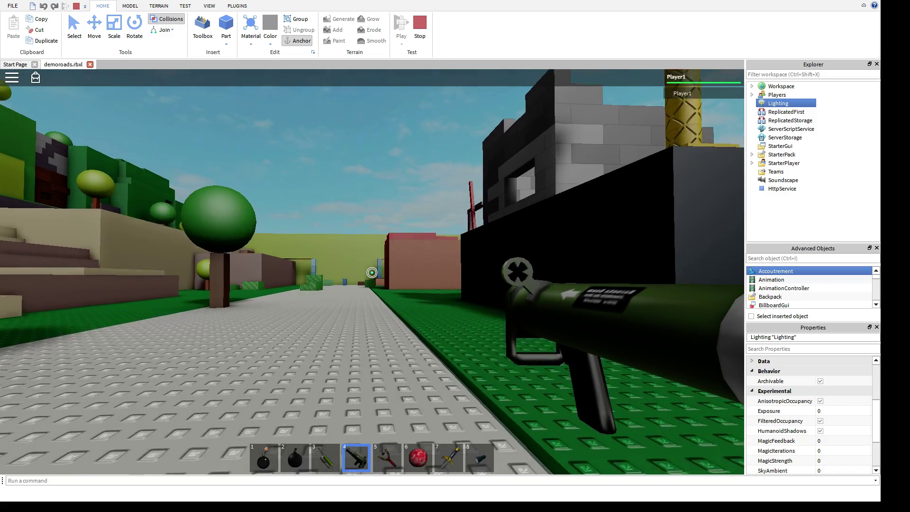
pyautogui.press('w')
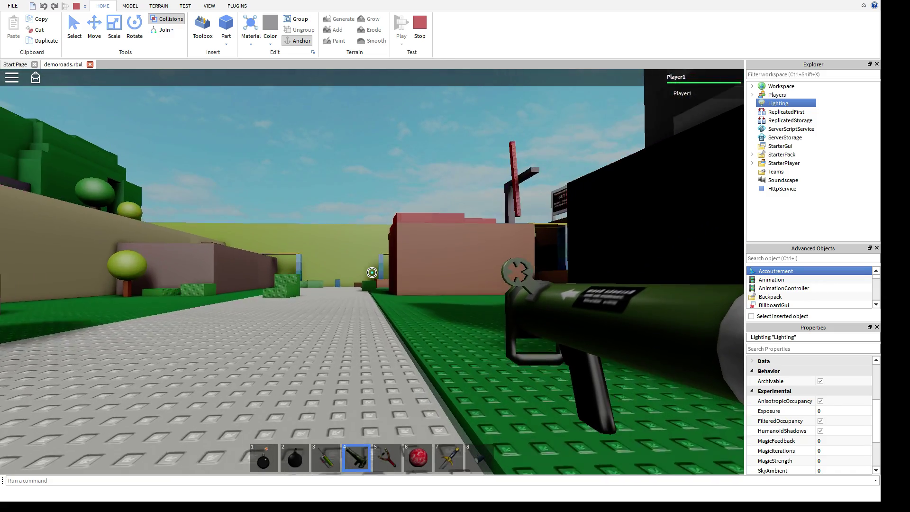
pyautogui.press('w')
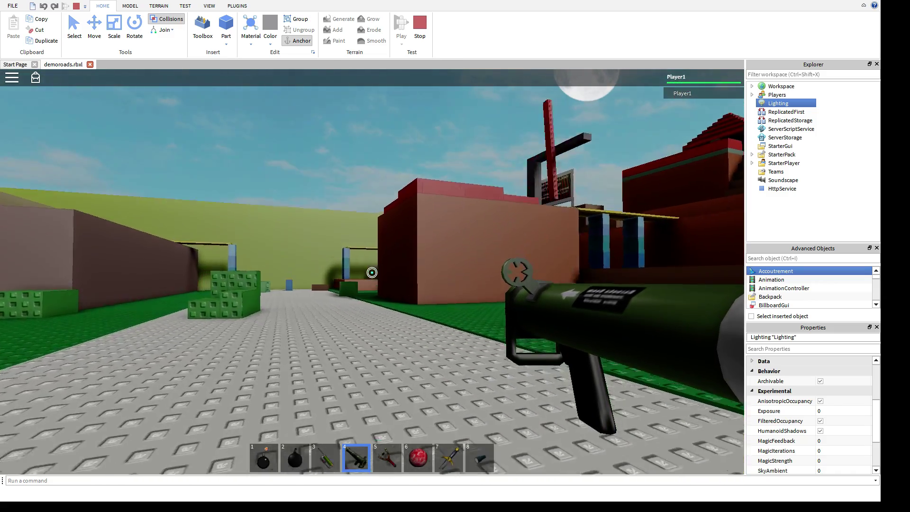
pyautogui.press('w')
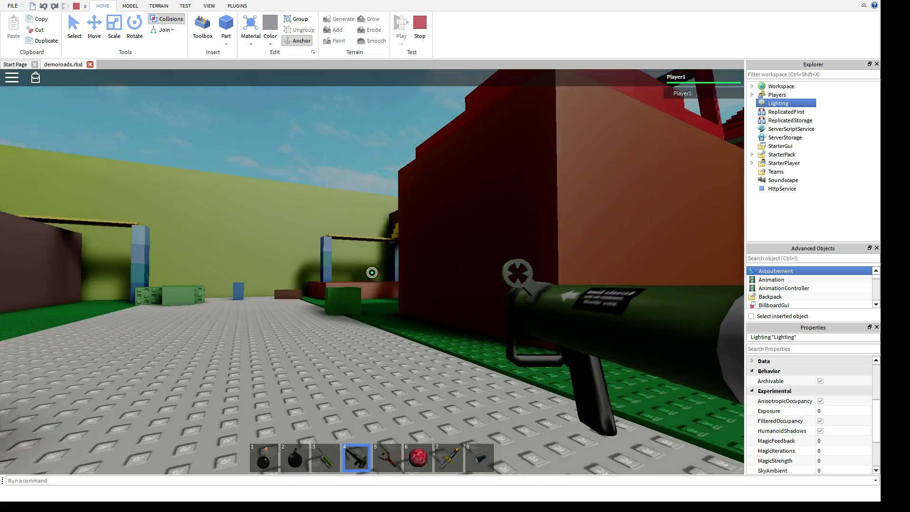
pyautogui.press('w')
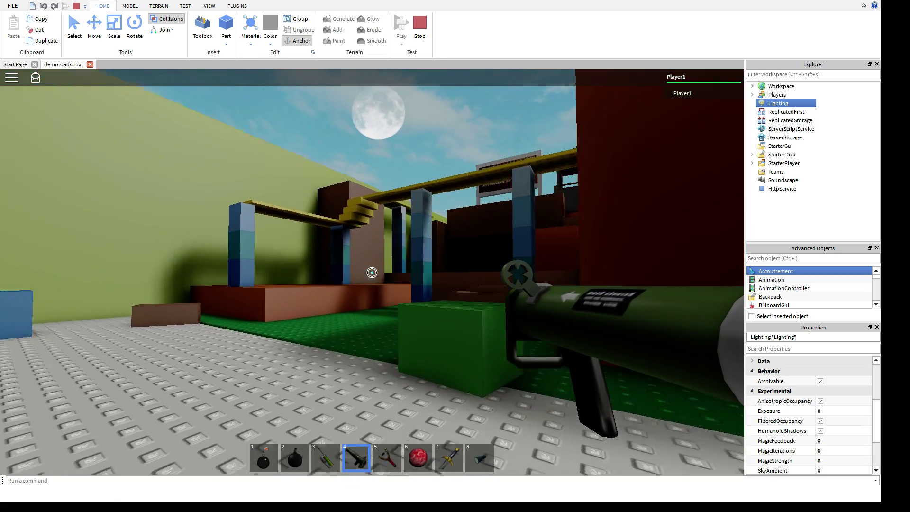
# Step: Walk beneath the yellow walkway and up to the dark entrance, examining the sun, the walls and the soft shadows around the pillars
pyautogui.press('w')
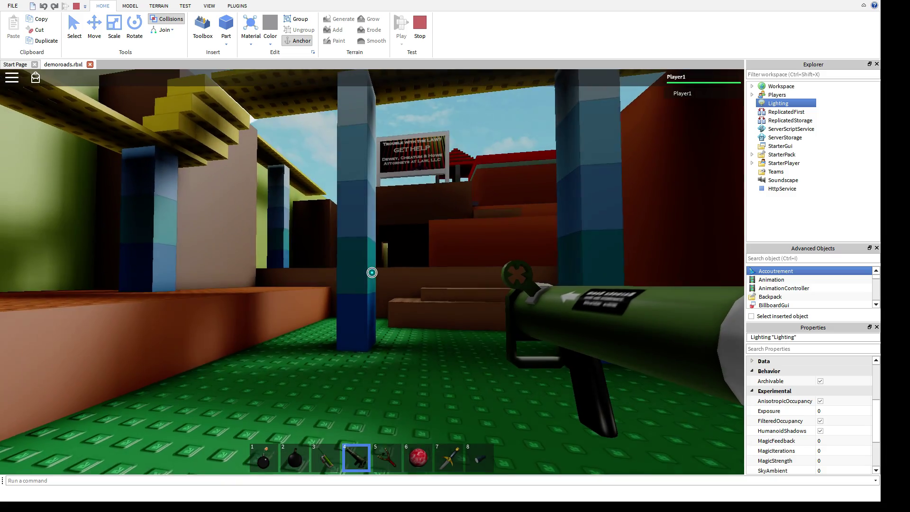
pyautogui.press('w')
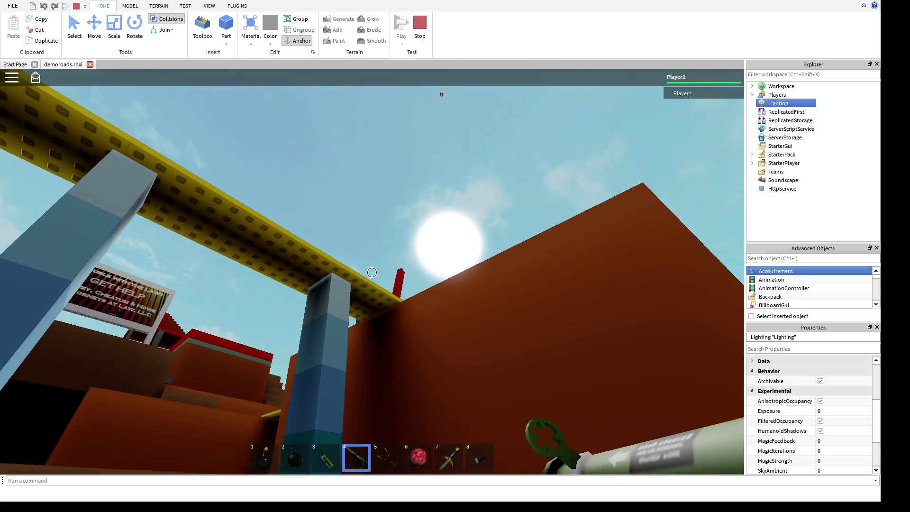
pyautogui.press('s')
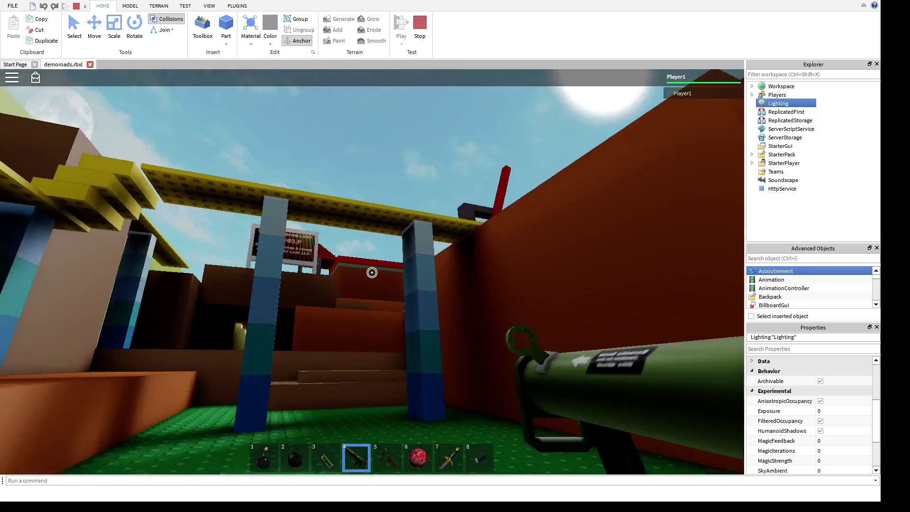
pyautogui.press('w')
pyautogui.press('w')
pyautogui.moveTo(372, 273)
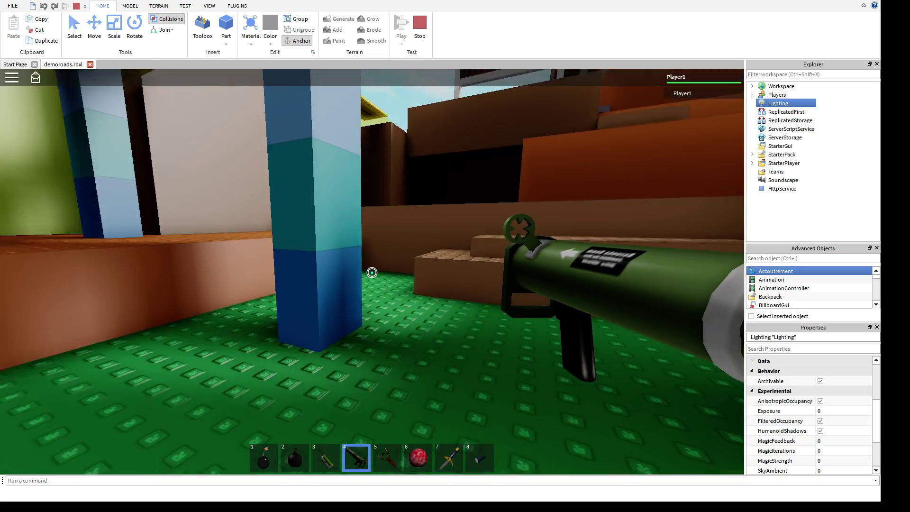
pyautogui.press('w')
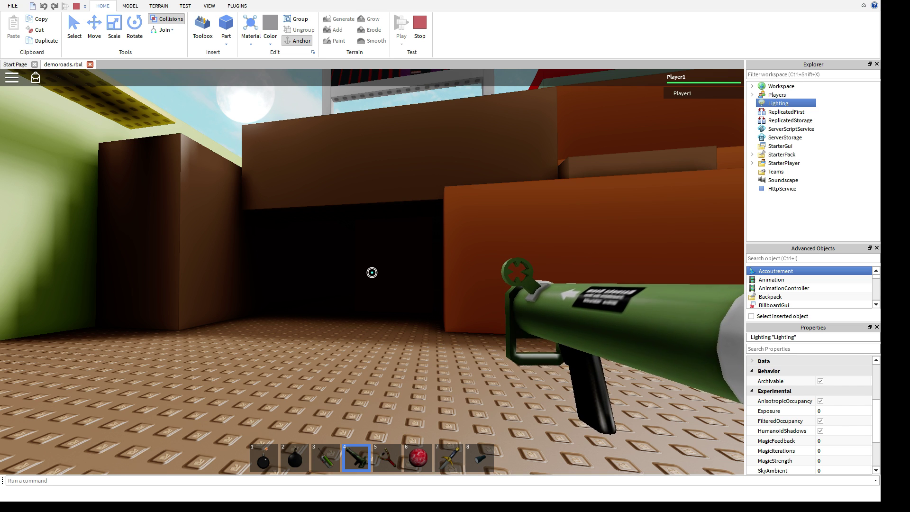
pyautogui.press('s')
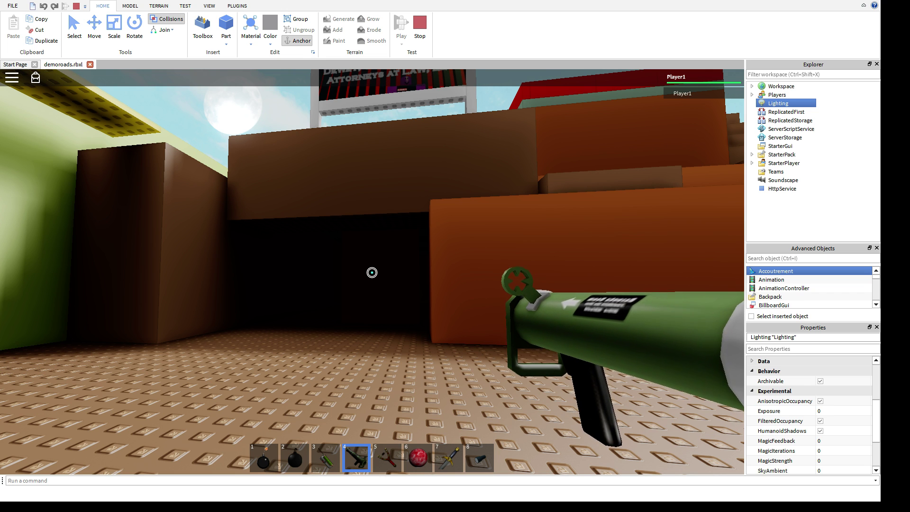
# Step: Enter the dark covered hall and walk among its yellow pillars to examine the indoor lighting
pyautogui.press('w')
pyautogui.press('w')
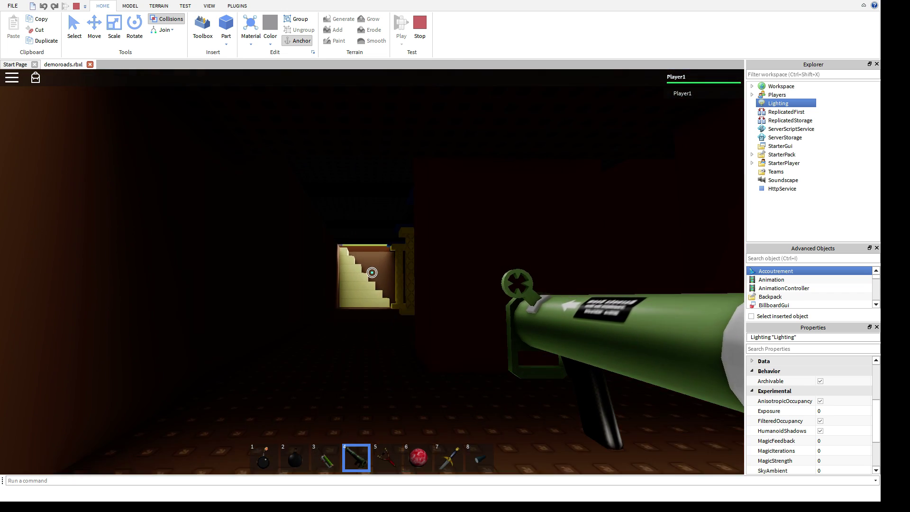
pyautogui.press('w')
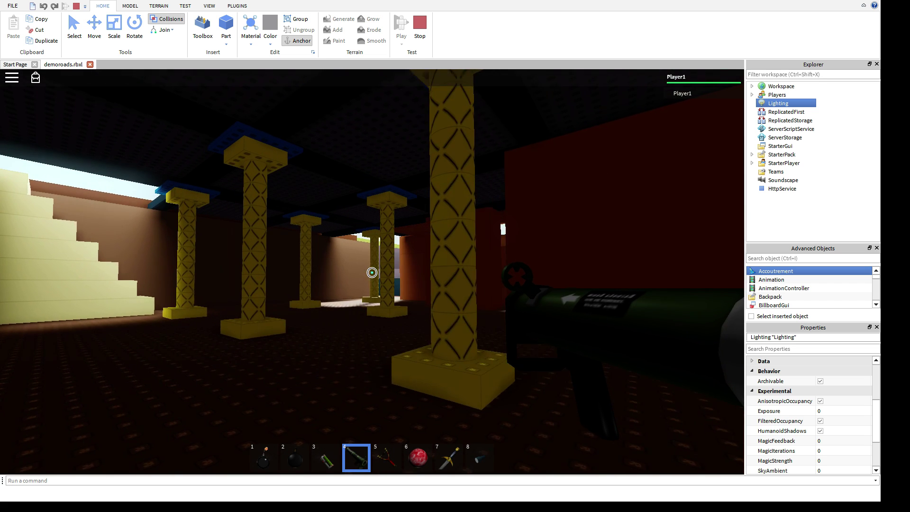
pyautogui.press('w')
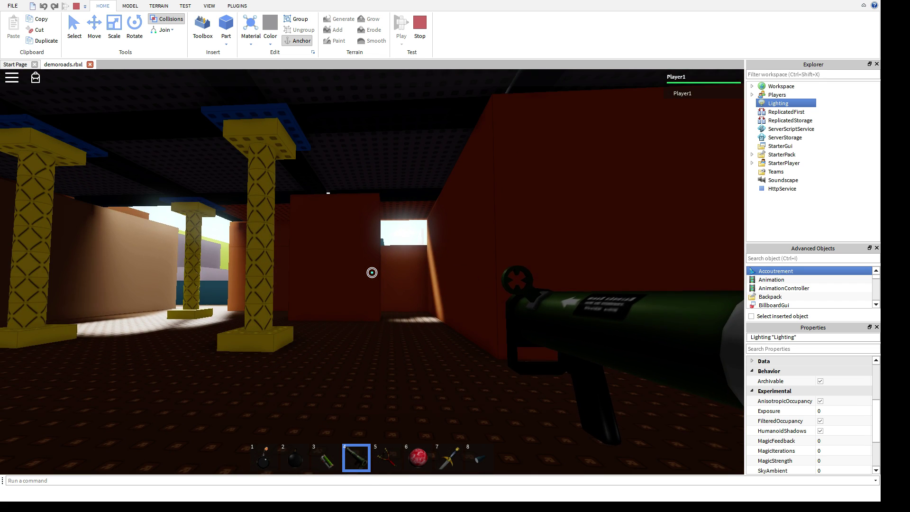
pyautogui.press('w')
# Step: Set the Lighting Ambient colour to 11, 11, 11 to darken the hall, and return to the first-person view
pyautogui.scroll(-2, 372, 273)
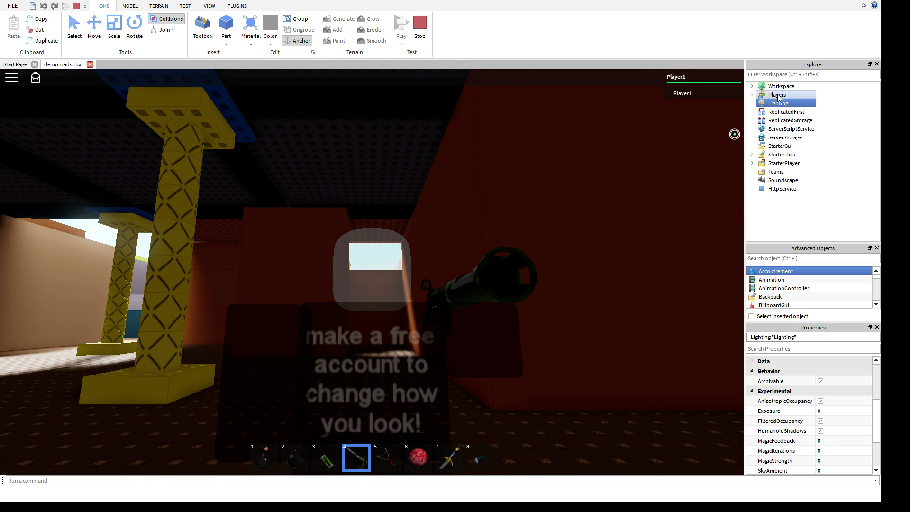
pyautogui.click(777, 94)
pyautogui.click(781, 104)
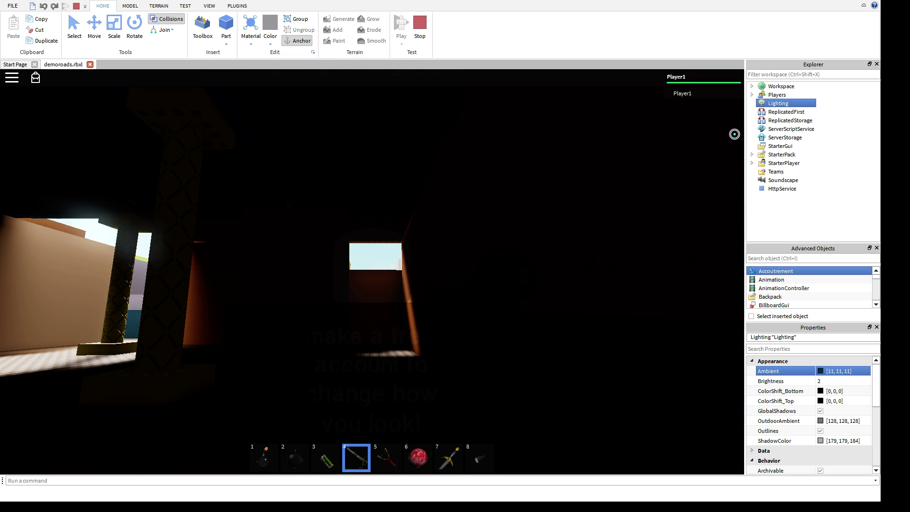
pyautogui.scroll(2, 412, 233)
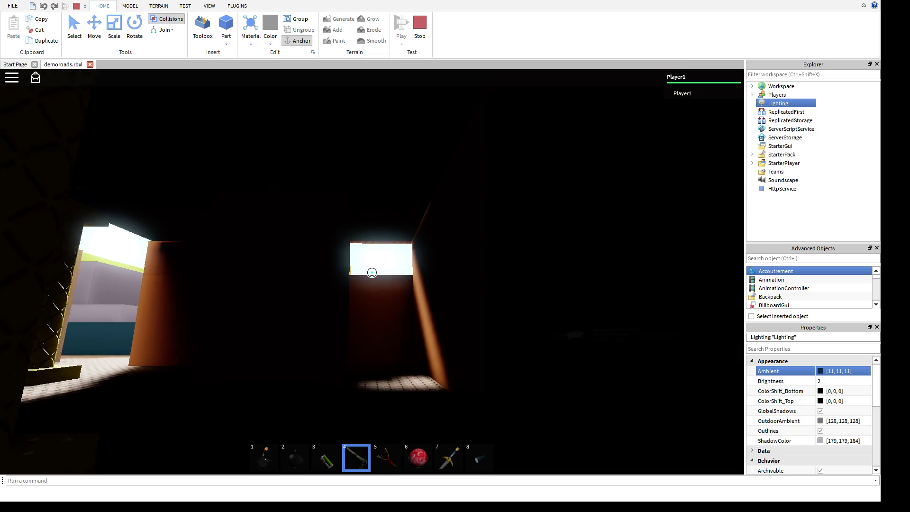
# Step: Fire several rockets through the dark pillared hall to show their light and the shadows the pillars cast
pyautogui.click(372, 272)
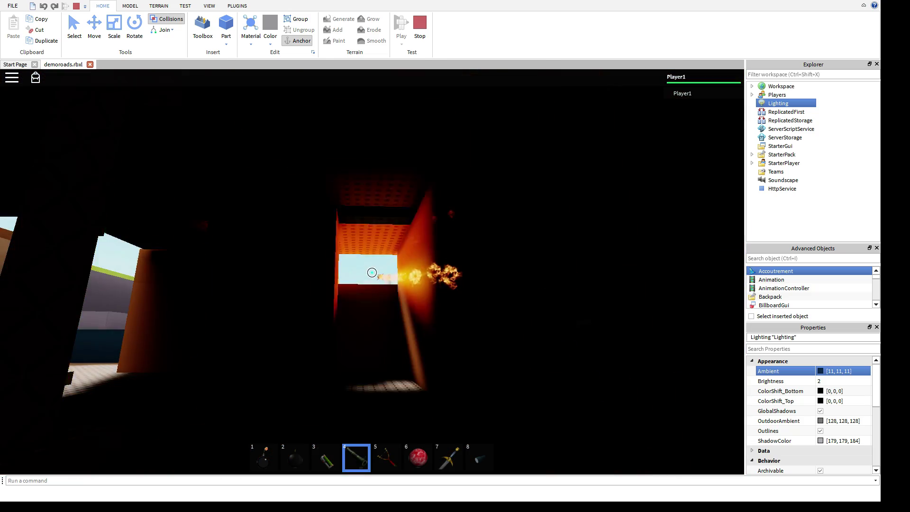
pyautogui.click(372, 272)
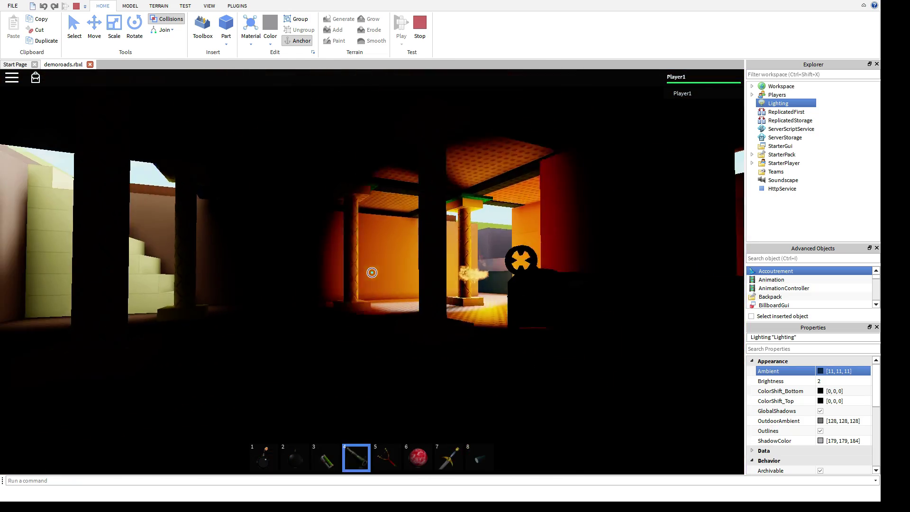
pyautogui.click(371, 273)
pyautogui.click(372, 273)
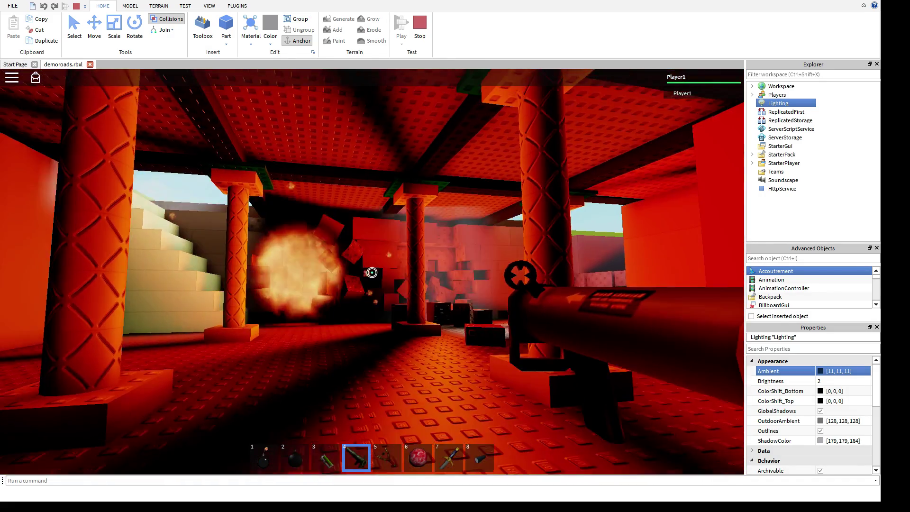
pyautogui.click(372, 272)
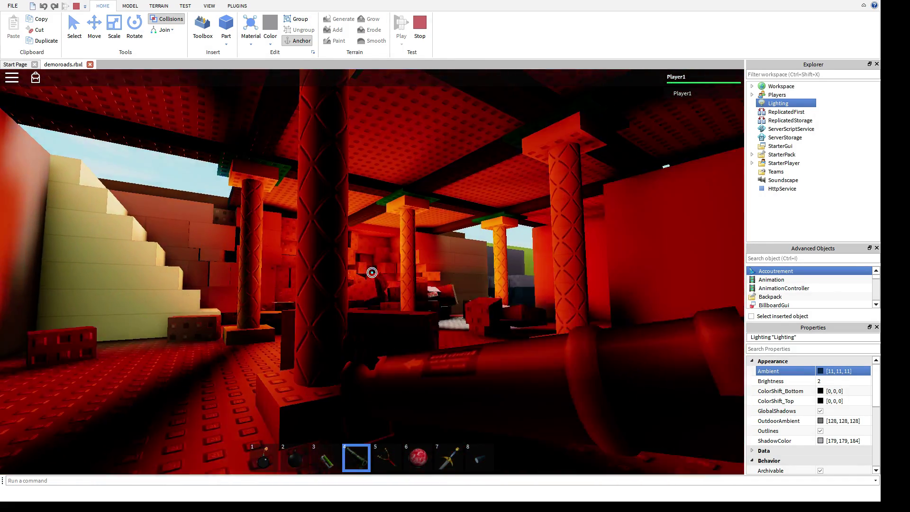
# Step: Move around the damaged hall while firing more rockets past the pillars into the far brick wall
pyautogui.press('w')
pyautogui.click(372, 272)
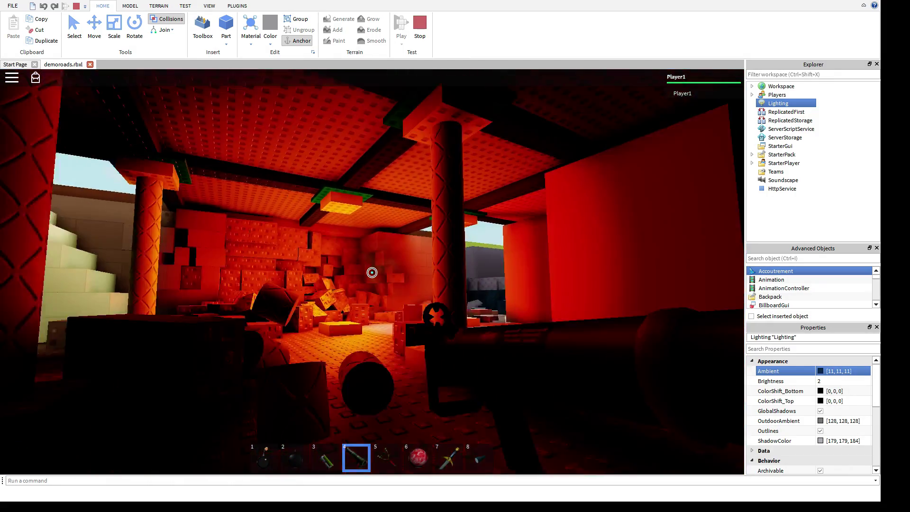
pyautogui.click(372, 273)
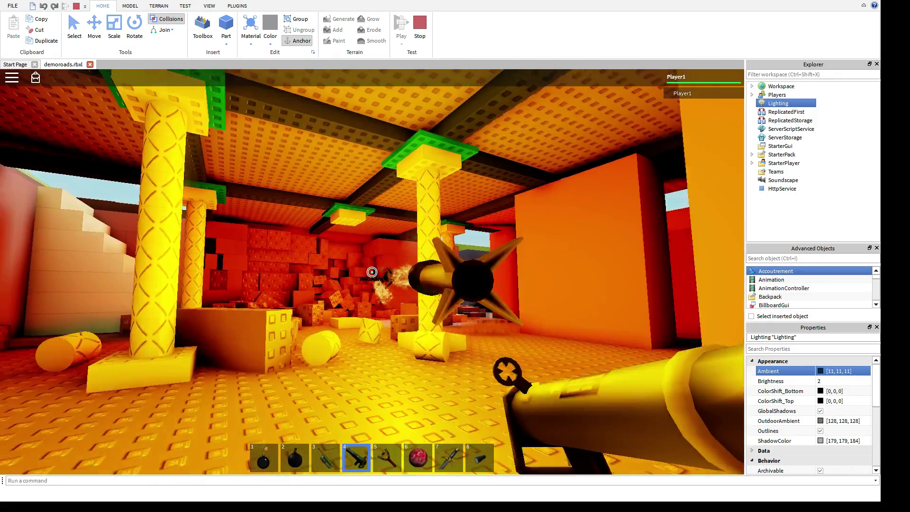
pyautogui.press('s')
pyautogui.press('d')
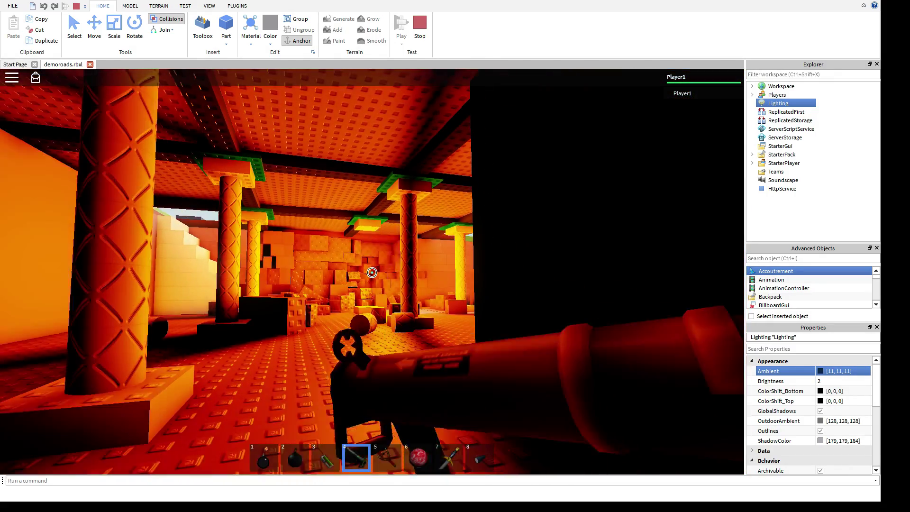
pyautogui.press('w')
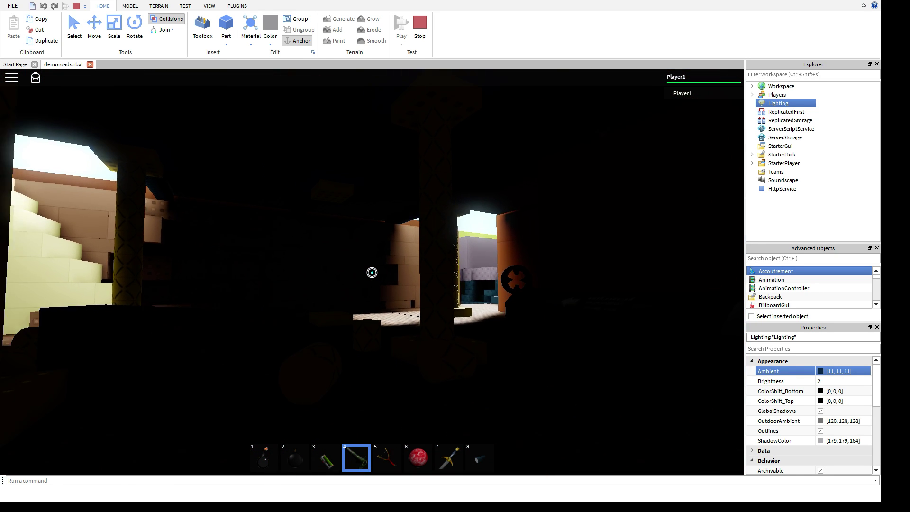
pyautogui.click(372, 273)
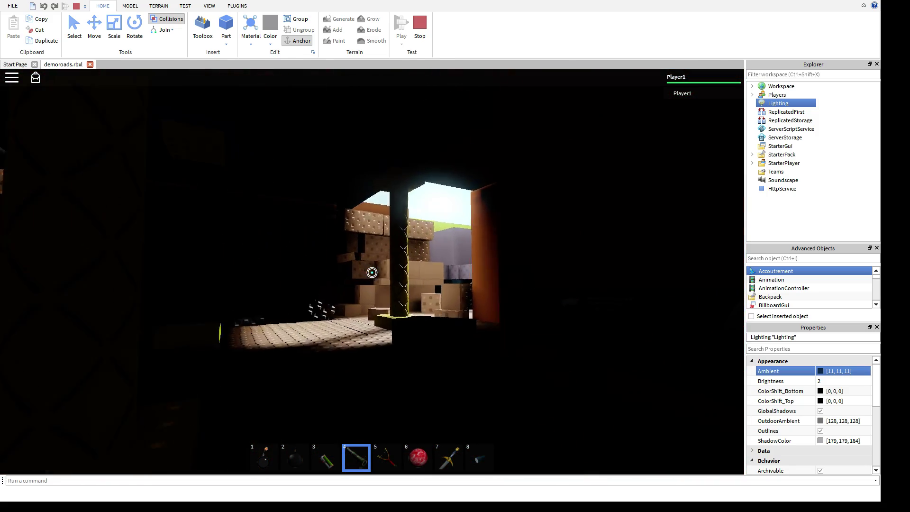
# Step: Leave the hall through the broken wall and walk outside across the brown studded ground
pyautogui.press('w')
pyautogui.press('a')
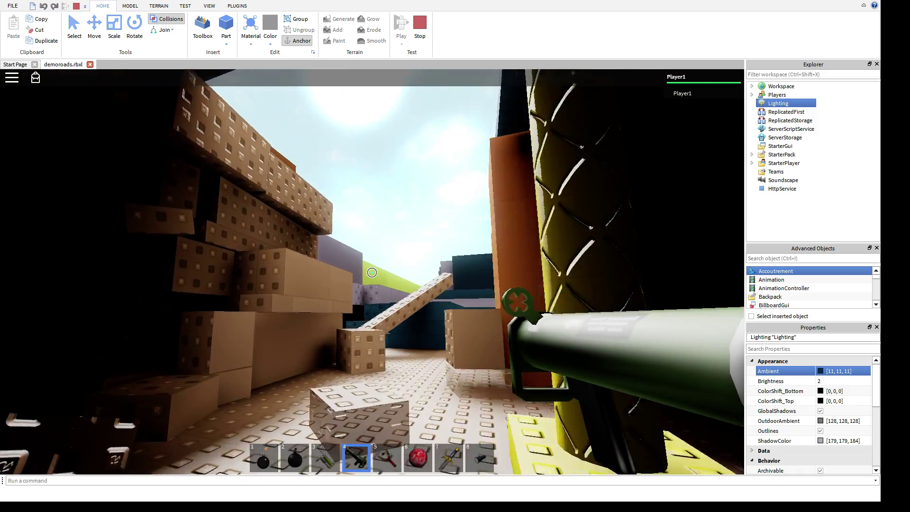
pyautogui.press('w')
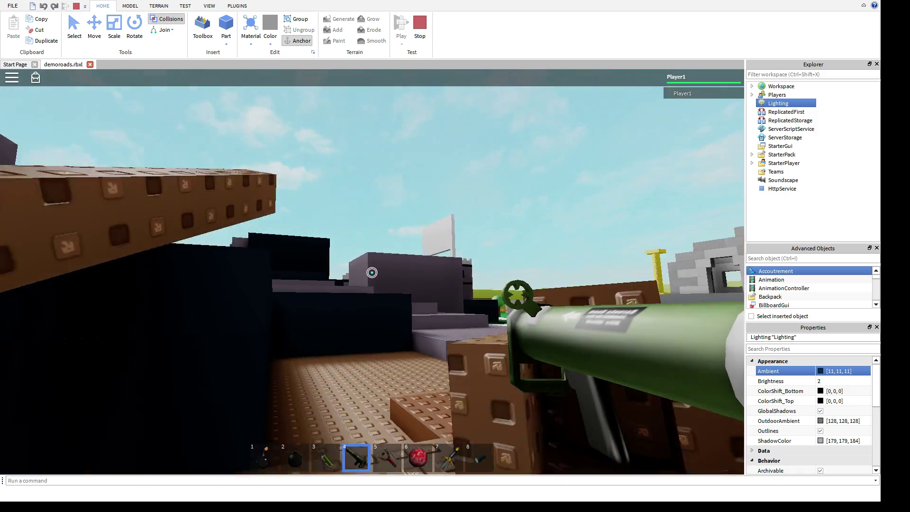
pyautogui.press('w')
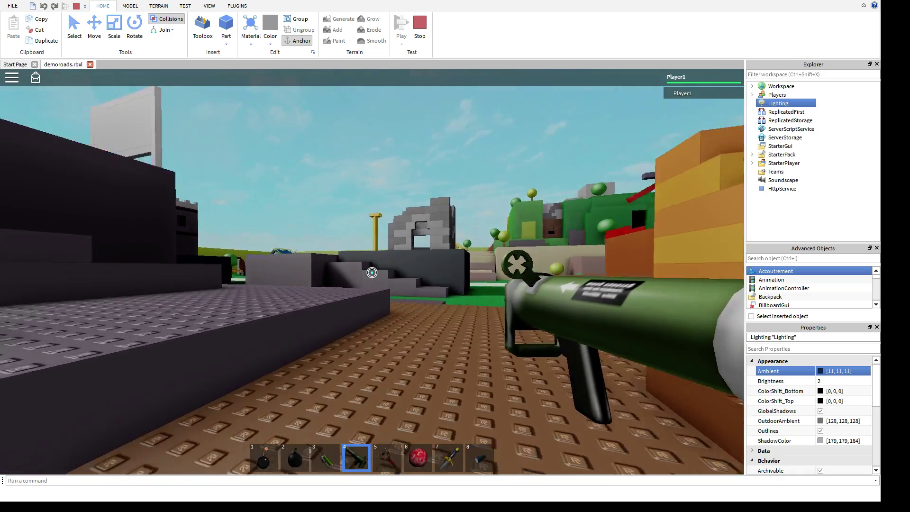
# Step: Face the grey red-roofed tower above the hall and fire a rocket into its base while moving closer
pyautogui.press('w')
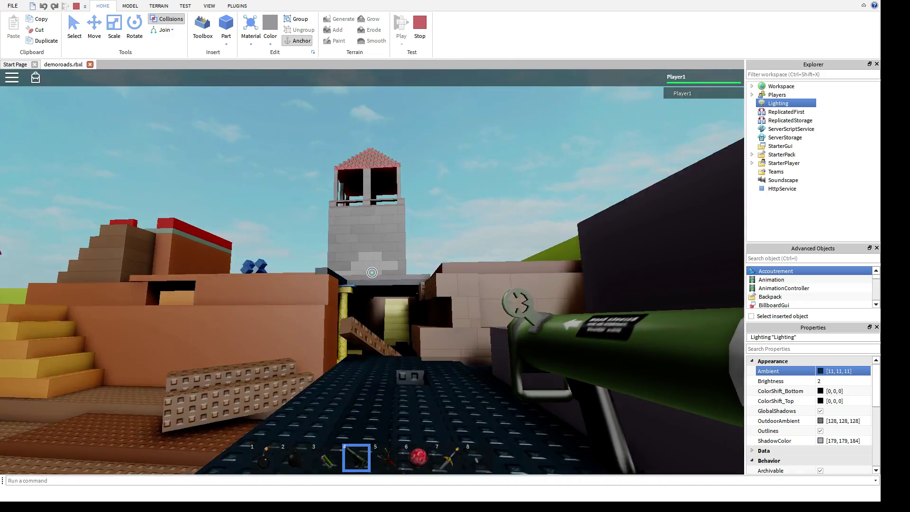
pyautogui.click(372, 272)
pyautogui.press('w')
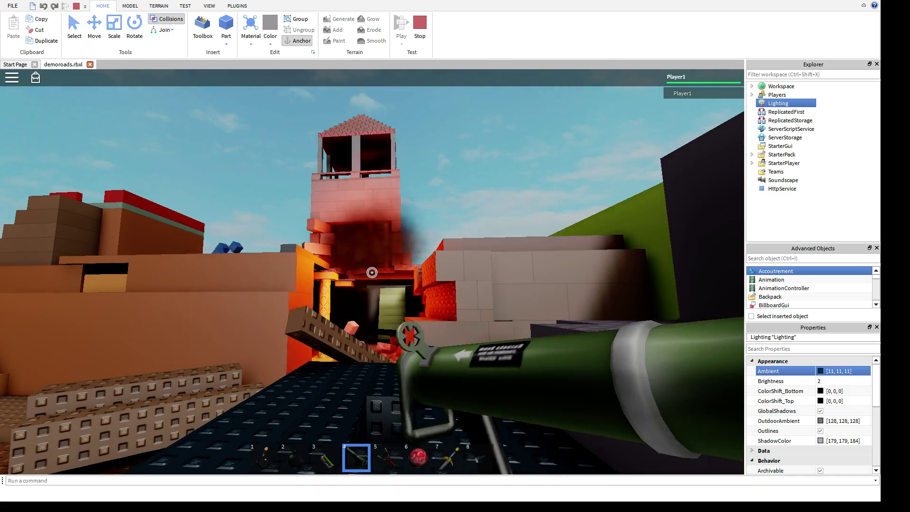
# Step: Walk into the dark hall beneath the damaged tower and fire a rocket at the bricks beyond its far opening
pyautogui.press('w')
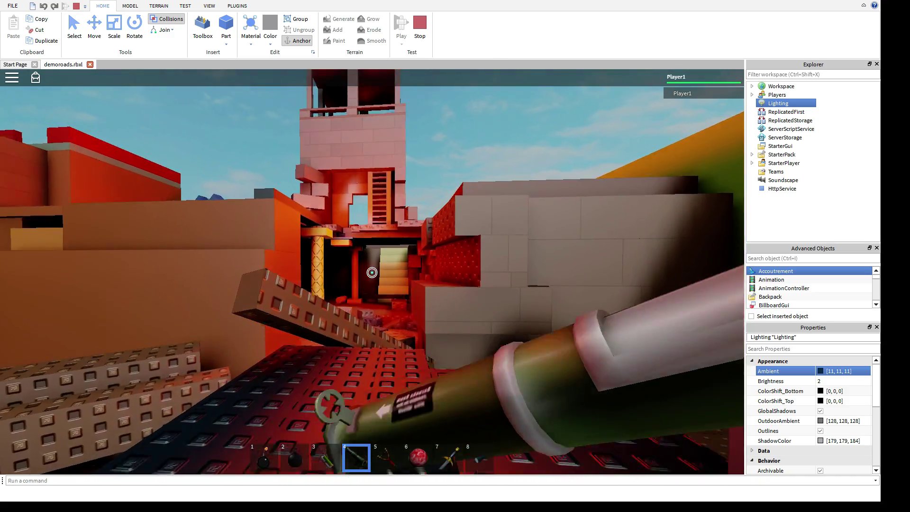
pyautogui.press('w')
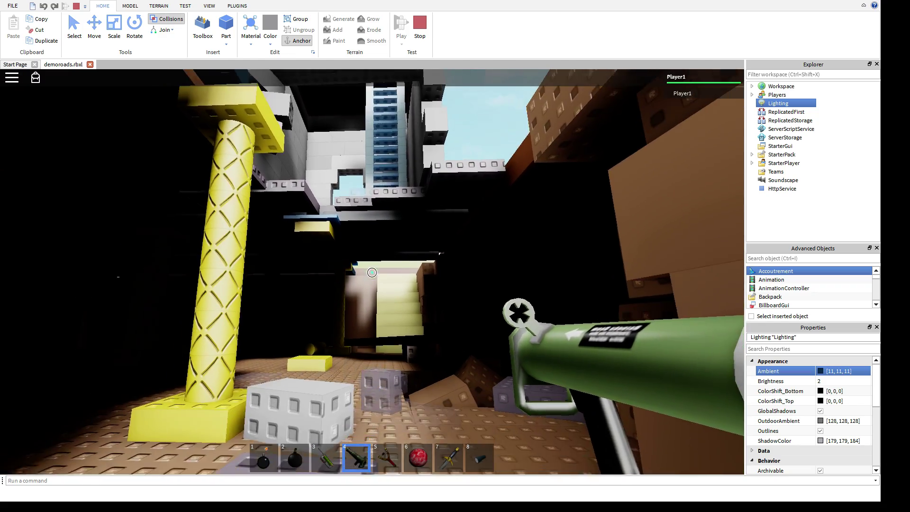
pyautogui.press('w')
pyautogui.click(372, 273)
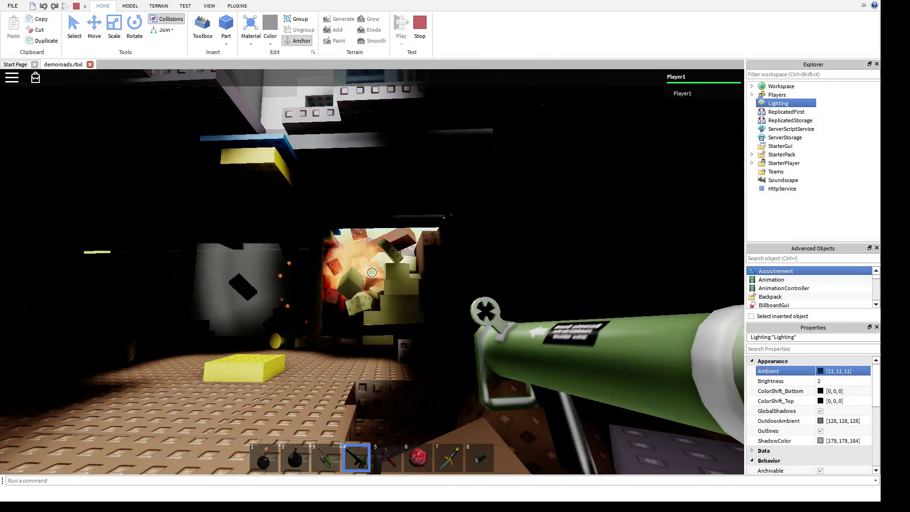
pyautogui.scroll(-3, 372, 272)
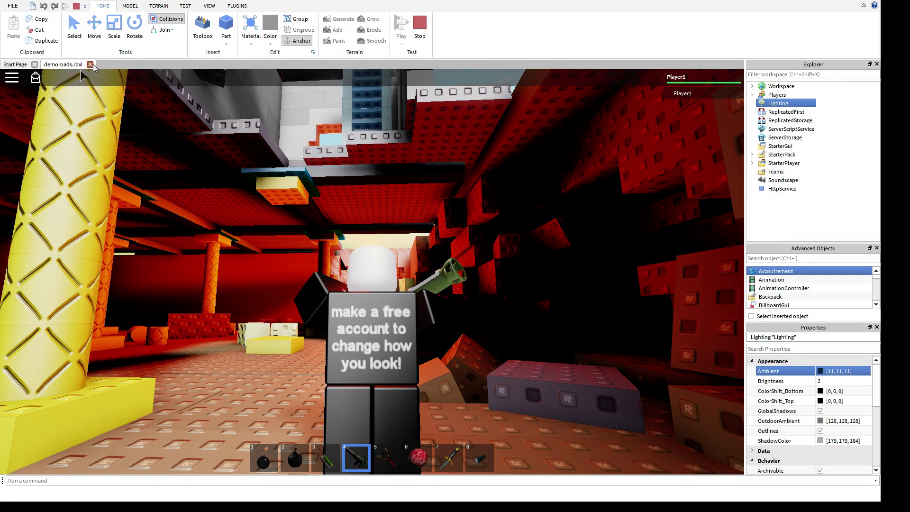
# Step: Close demoroads.rbxl and open the recent file demo.rbxl
pyautogui.click(90, 64)
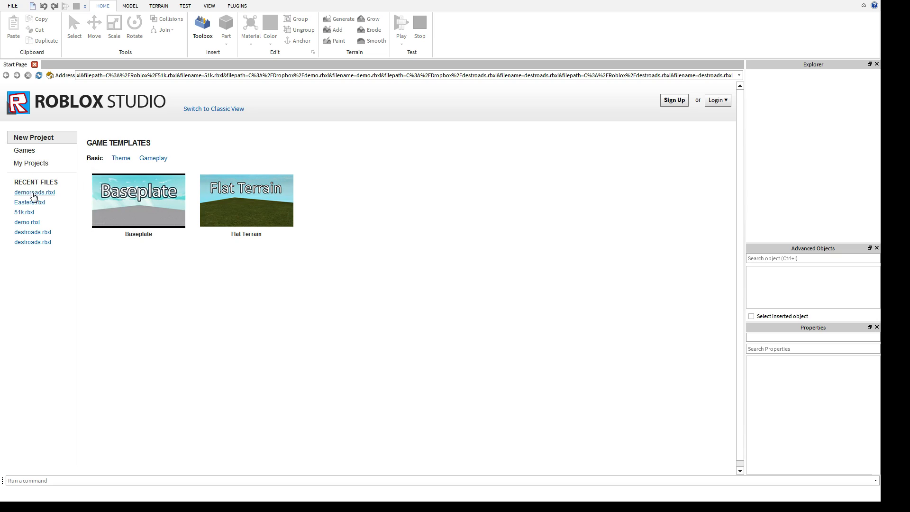
pyautogui.click(30, 221)
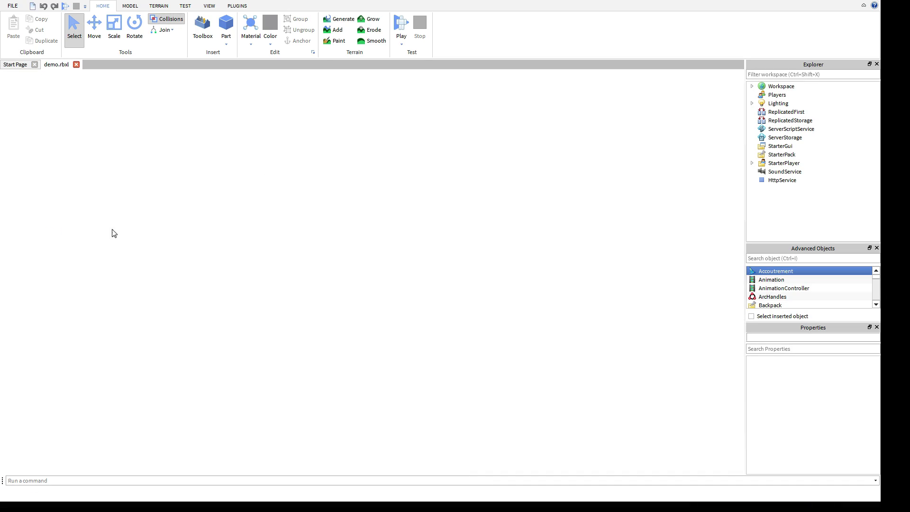
pyautogui.scroll(10, 365, 307)
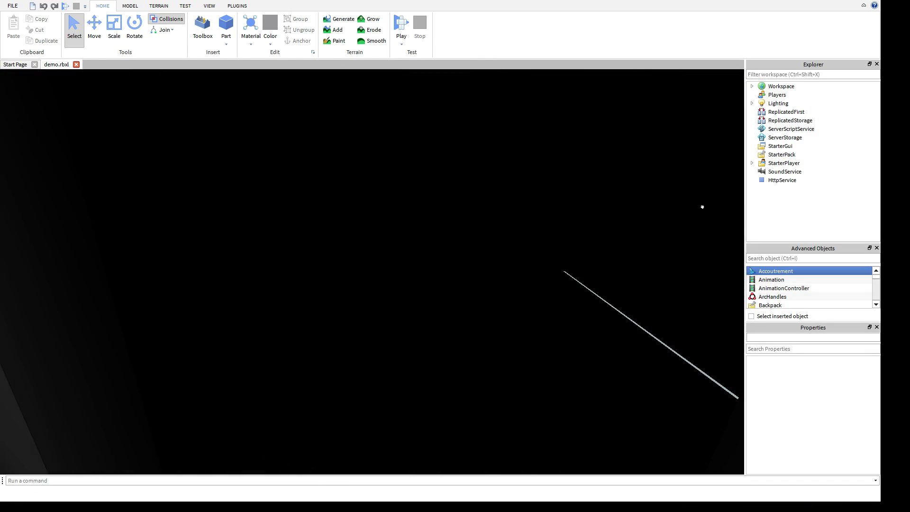
# Step: Turn off SoftShadows in the experimental Lighting properties while viewing the box-shaped building from outside
pyautogui.click(779, 103)
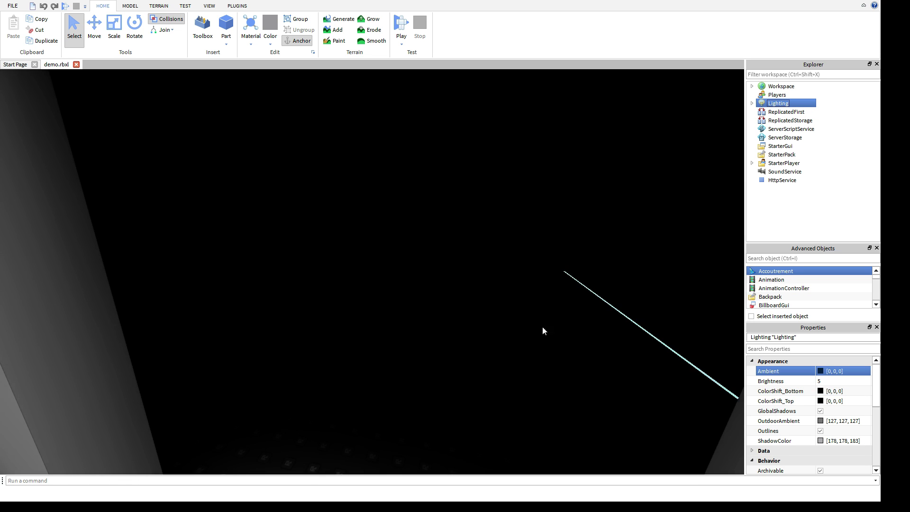
pyautogui.moveTo(464, 349); pyautogui.dragTo(465, 349, button='right')
pyautogui.scroll(-3, 465, 349)
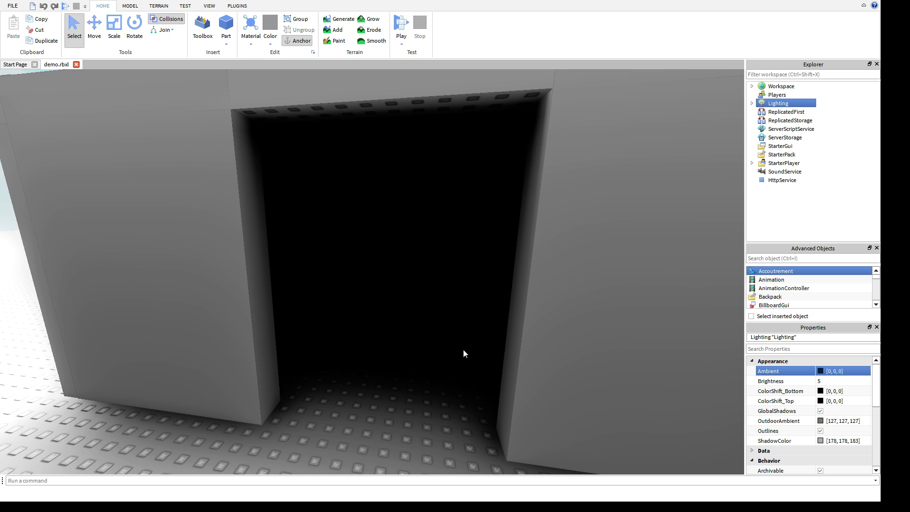
pyautogui.scroll(-5, 448, 348)
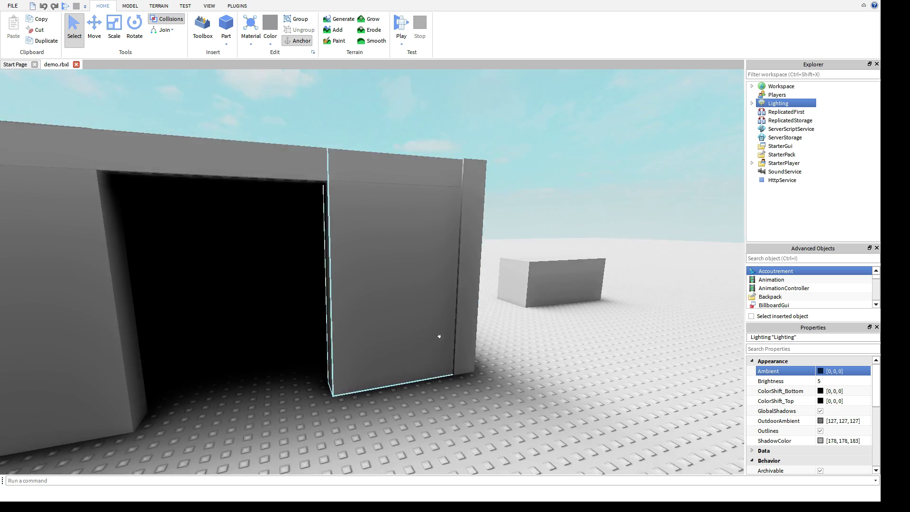
pyautogui.scroll(-5, 448, 344)
pyautogui.moveTo(448, 344); pyautogui.dragTo(447, 344, button='right')
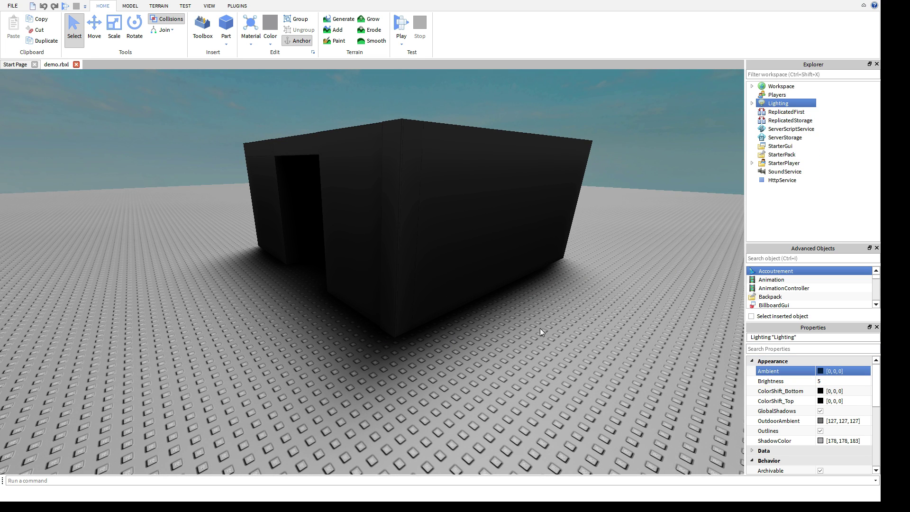
pyautogui.moveTo(531, 349); pyautogui.dragTo(531, 349, button='right')
pyautogui.scroll(-2, 532, 350)
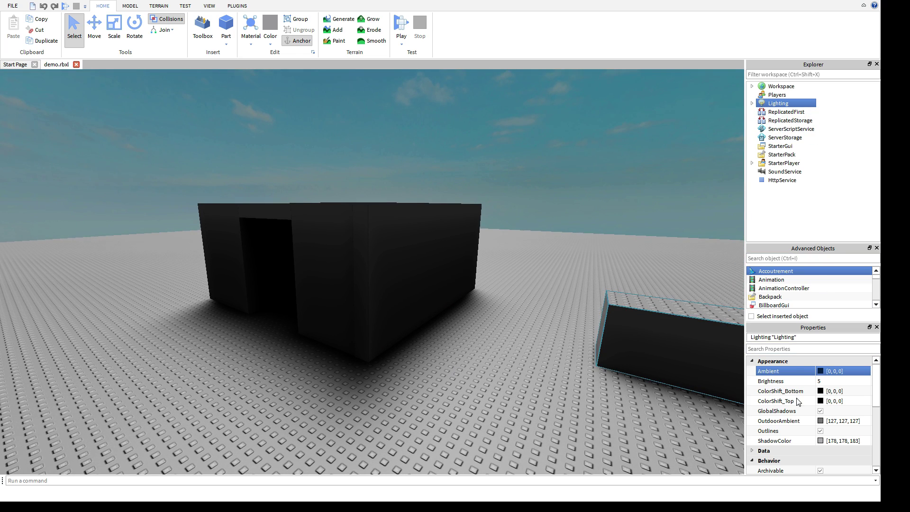
pyautogui.scroll(-10, 807, 407)
pyautogui.click(821, 421)
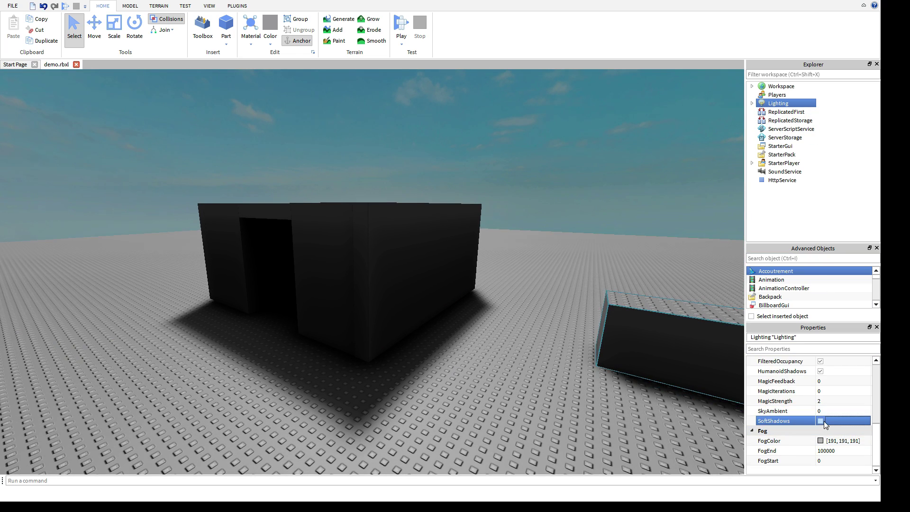
# Step: Examine the building's hard-edged ground shadow from several angles around its doorway
pyautogui.click(528, 306)
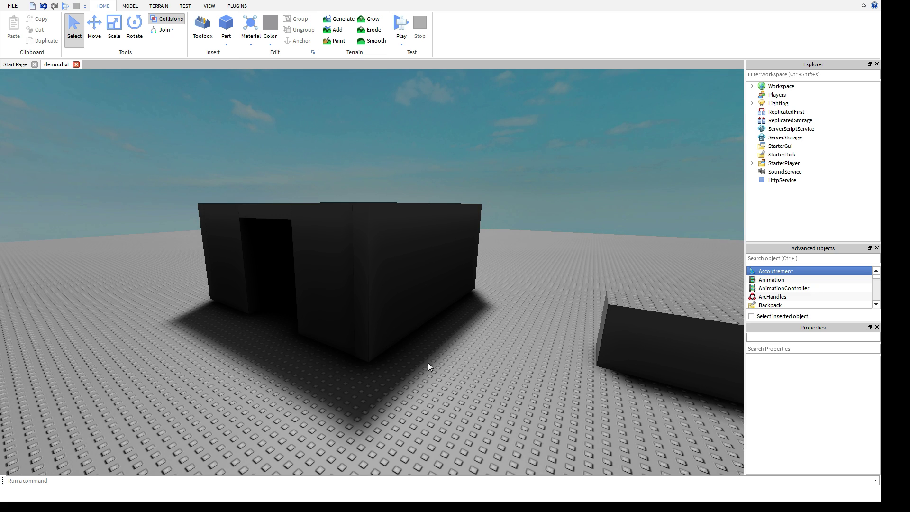
pyautogui.press('w')
pyautogui.press('a')
pyautogui.moveTo(376, 374); pyautogui.dragTo(411, 382, button='right')
pyautogui.press('s')
pyautogui.press('w')
pyautogui.press('a')
pyautogui.press('w')
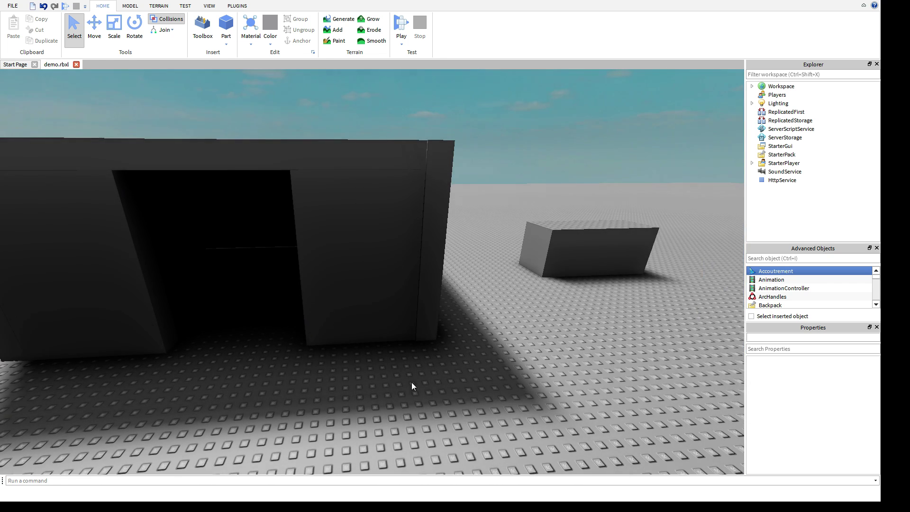
# Step: Set the Lighting service's SkyAmbient to 1 and its Brightness to 10
pyautogui.click(778, 103)
pyautogui.scroll(-5, 835, 449)
pyautogui.click(835, 450)
pyautogui.click(834, 442)
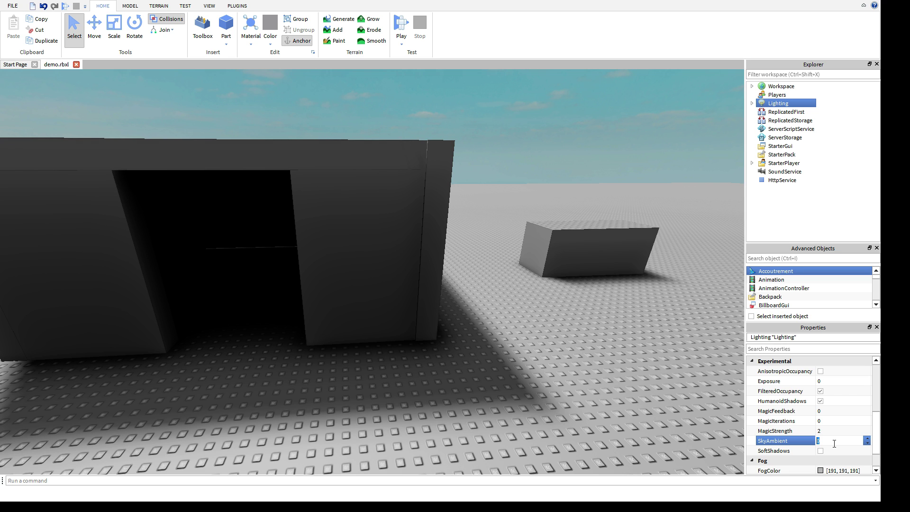
pyautogui.write('1')
pyautogui.press('Return')
pyautogui.scroll(10, 835, 427)
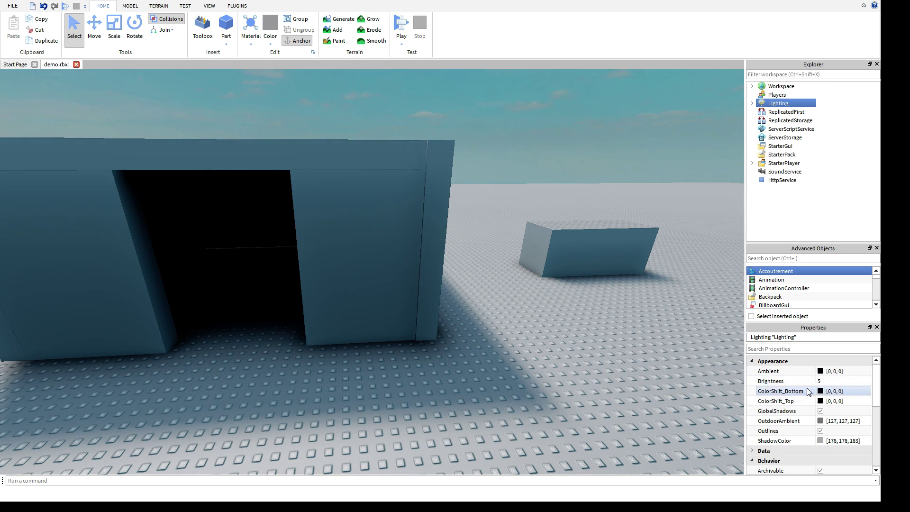
pyautogui.click(843, 382)
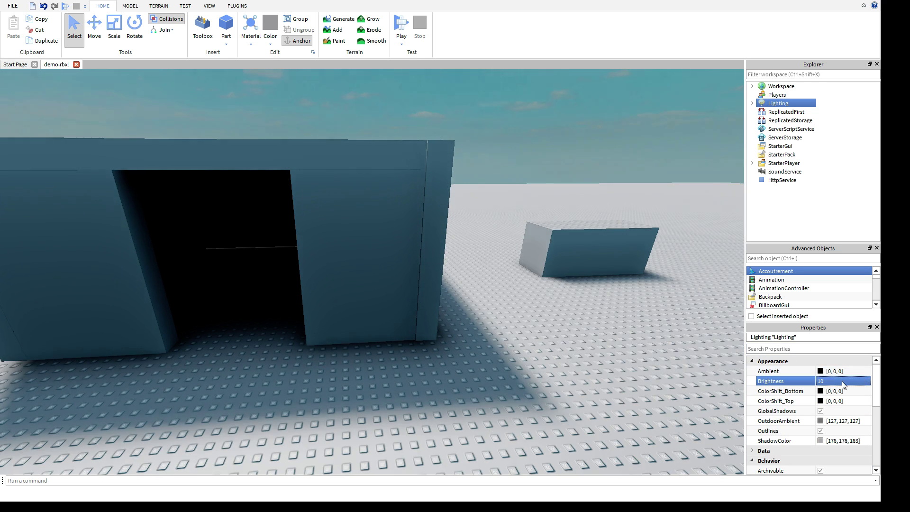
# Step: Examine the sky-lit walls and shadows of the building and the nearby block from several sides
pyautogui.click(567, 332)
pyautogui.scroll(-4, 567, 332)
pyautogui.moveTo(567, 331); pyautogui.dragTo(568, 332, button='right')
pyautogui.scroll(-1, 567, 332)
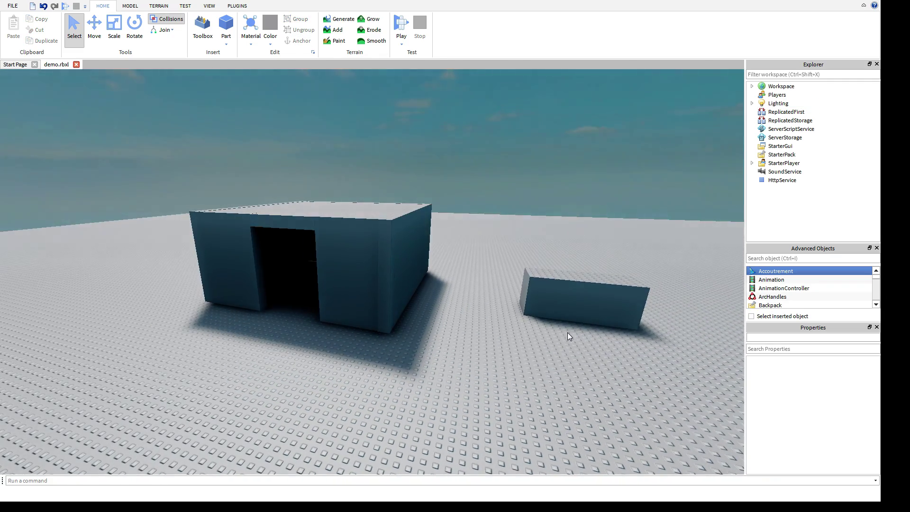
pyautogui.press('a')
pyautogui.moveTo(413, 347); pyautogui.dragTo(412, 346, button='right')
pyautogui.scroll(-3, 413, 348)
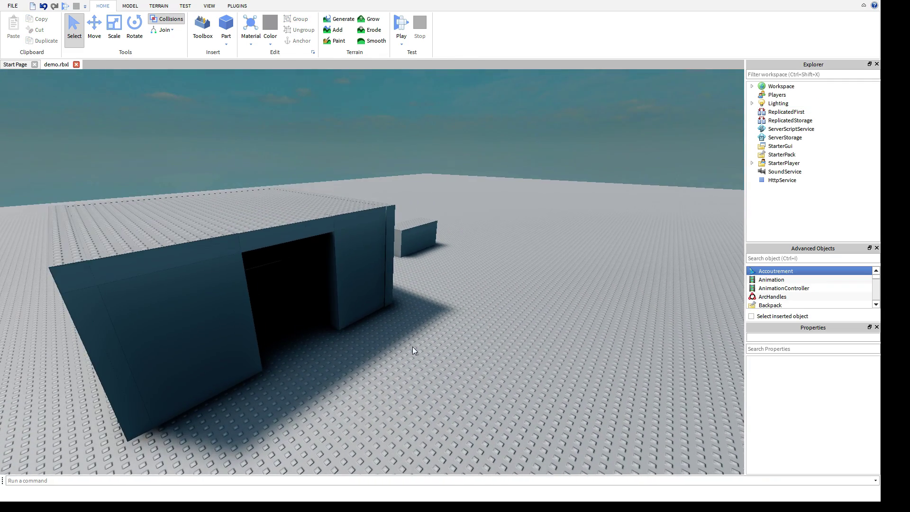
pyautogui.scroll(5, 411, 347)
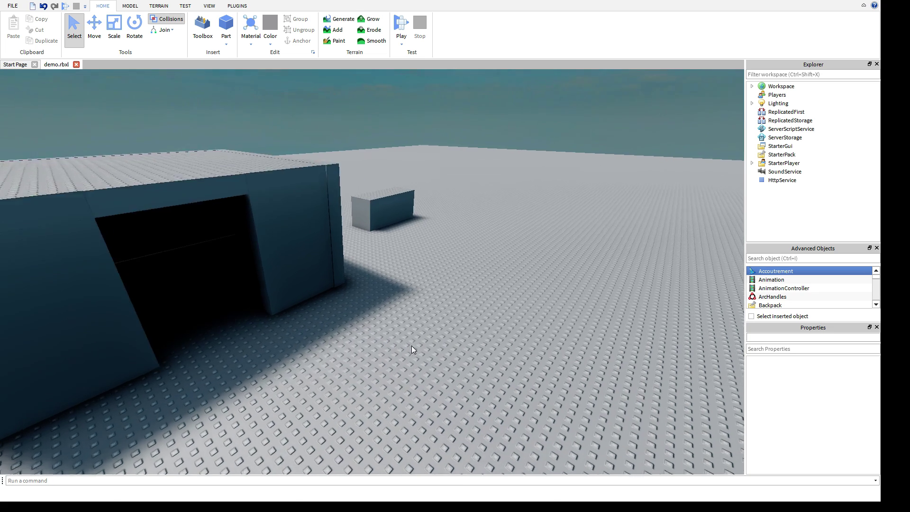
pyautogui.scroll(-2, 421, 340)
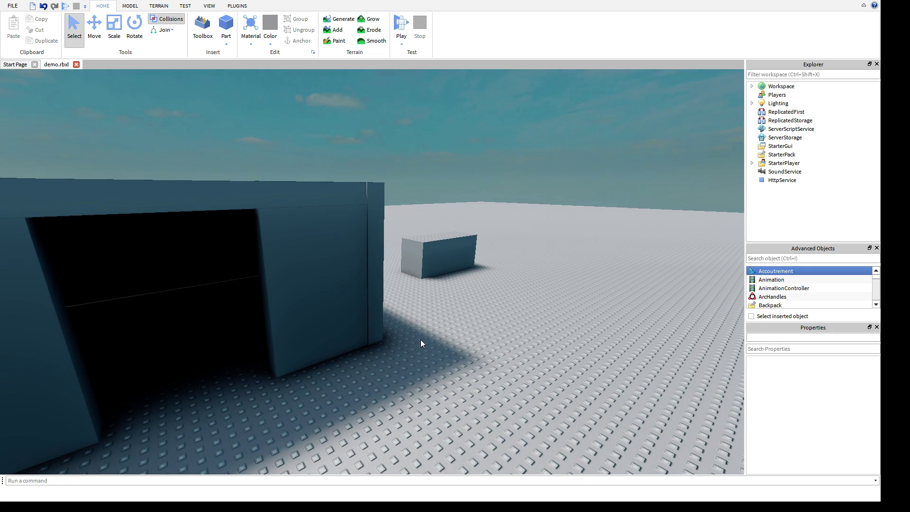
# Step: Activate the Sunset sky stored under Lighting
pyautogui.click(777, 103)
pyautogui.click(752, 104)
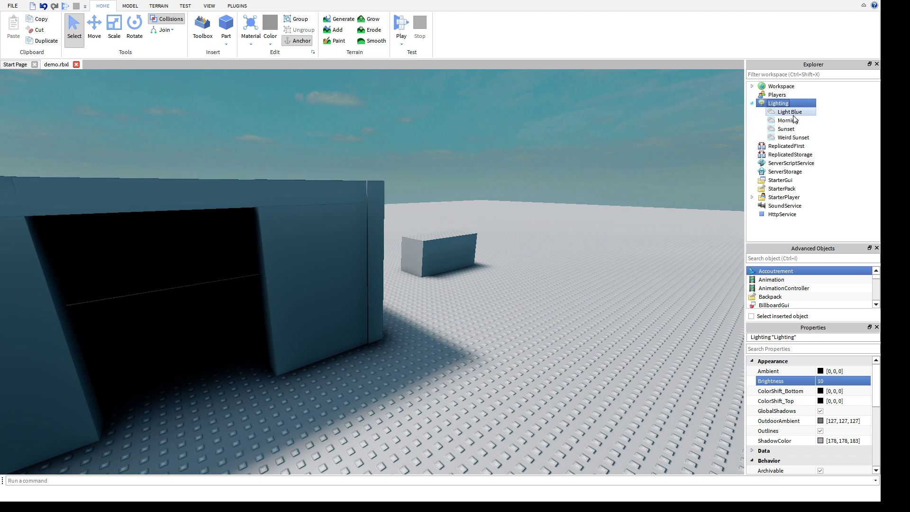
pyautogui.click(787, 129)
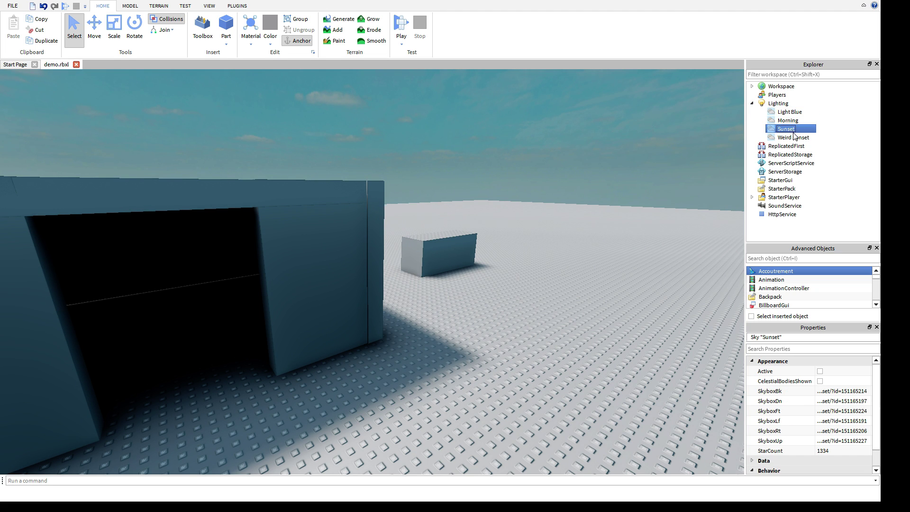
pyautogui.click(790, 120)
pyautogui.click(787, 129)
pyautogui.click(821, 373)
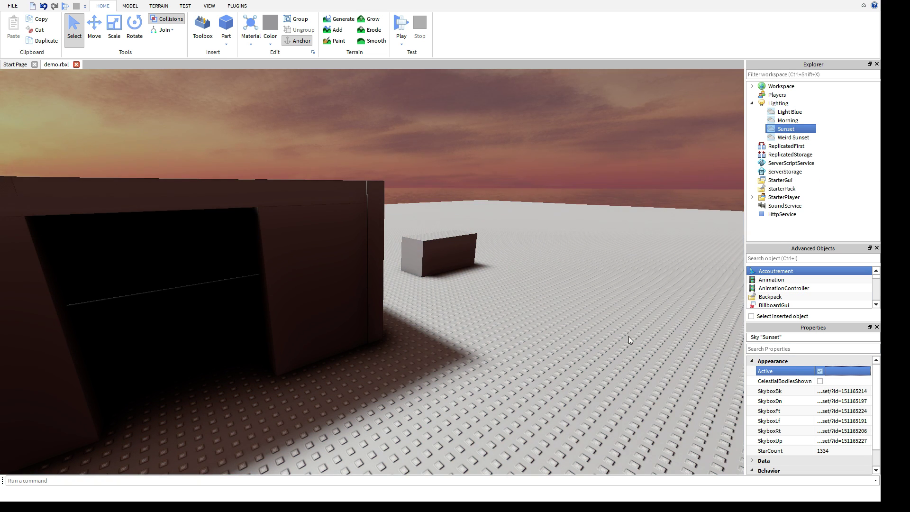
# Step: Deactivate the Sunset sky and activate the Weird Sunset sky under Lighting
pyautogui.moveTo(565, 323); pyautogui.dragTo(541, 325, button='right')
pyautogui.press('d')
pyautogui.scroll(-1, 537, 328)
pyautogui.press('d')
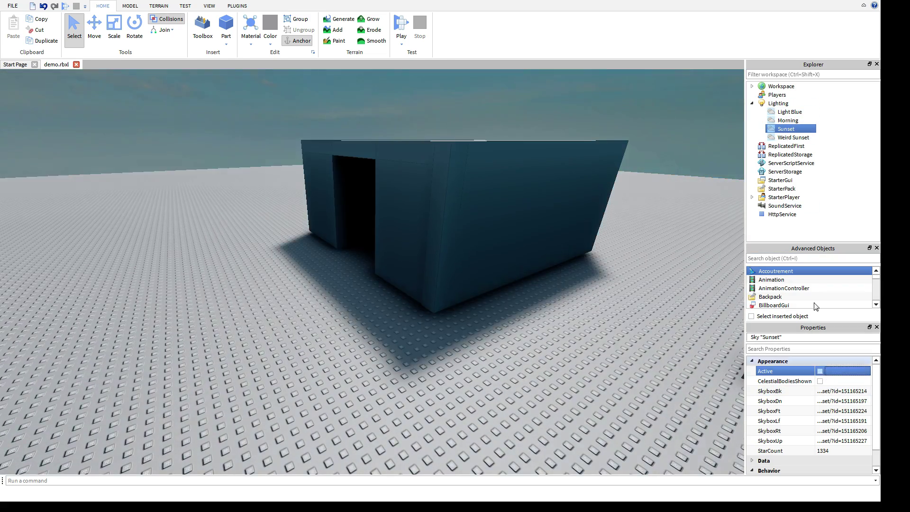
pyautogui.click(794, 137)
pyautogui.click(821, 371)
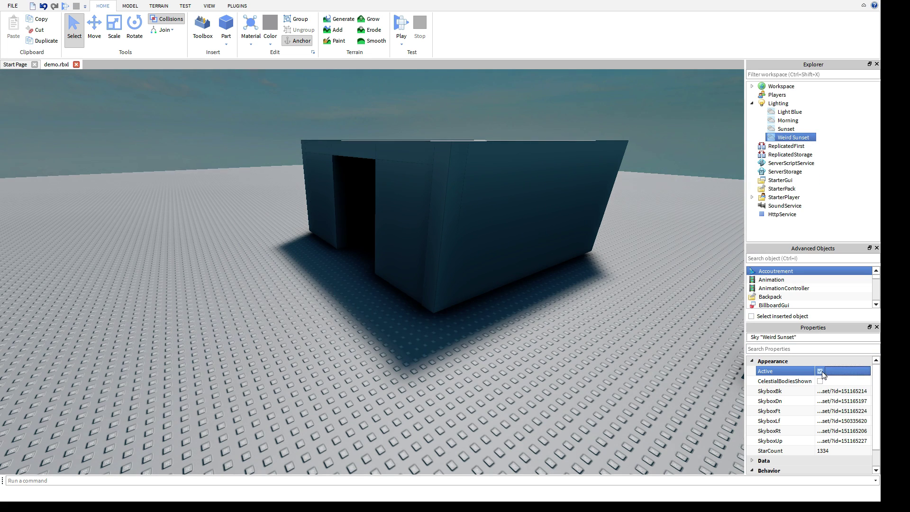
# Step: Examine how the Weird Sunset sky tints the walls and shadows on different sides of the building
pyautogui.moveTo(573, 322)
pyautogui.mouseDown(button='right')
pyautogui.moveTo(561, 315)
pyautogui.moveTo(573, 320)
pyautogui.mouseUp(button='right')
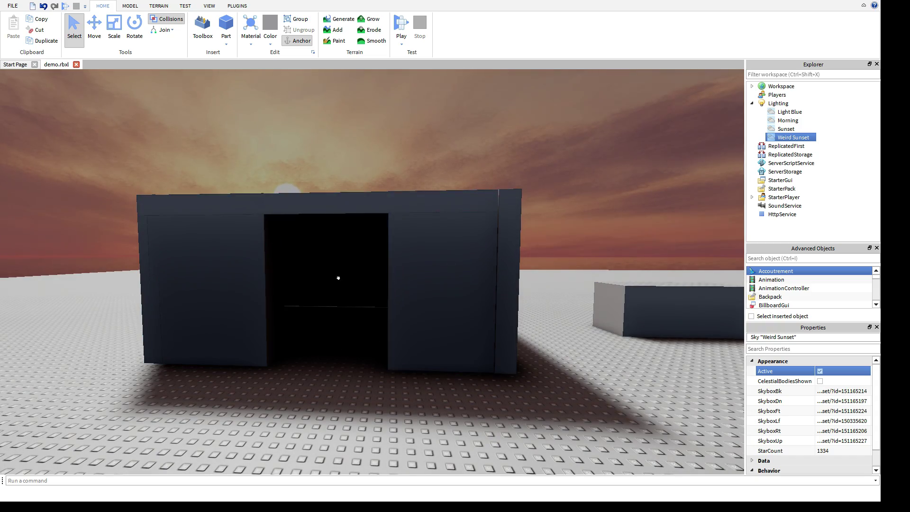
pyautogui.press('d')
pyautogui.moveTo(602, 284)
pyautogui.mouseDown(button='right')
pyautogui.moveTo(594, 273)
pyautogui.moveTo(602, 284)
pyautogui.mouseUp(button='right')
pyautogui.press('w')
pyautogui.press('s')
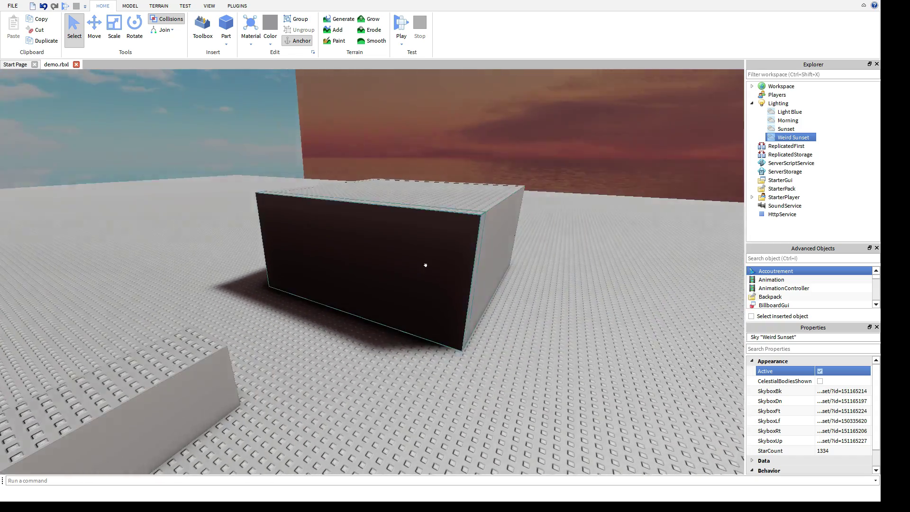
pyautogui.press('a')
pyautogui.moveTo(406, 266); pyautogui.dragTo(352, 258, button='right')
pyautogui.press('s')
pyautogui.press('a')
pyautogui.press('a')
pyautogui.press('a')
pyautogui.press('w')
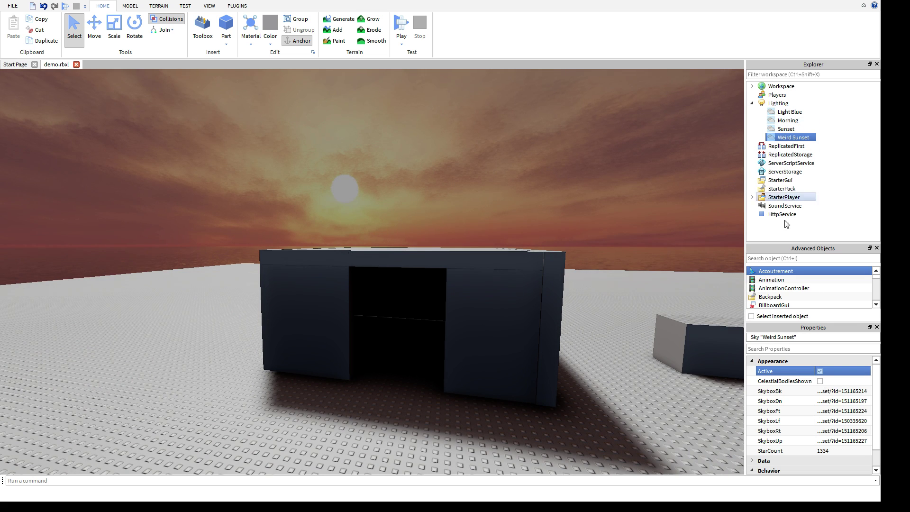
# Step: Try a Lighting Ambient of [54, 54, 54] on the dark building interior and restore it to [0, 0, 0]
pyautogui.scroll(10, 530, 406)
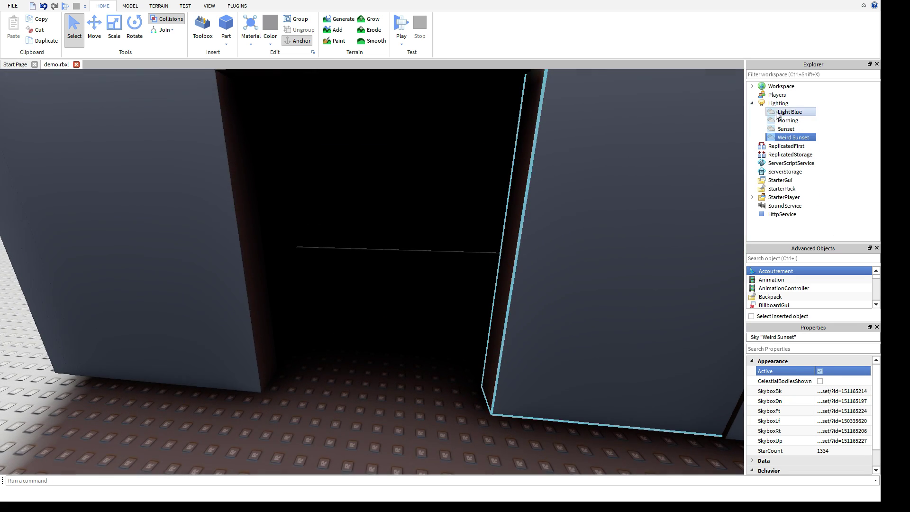
pyautogui.click(753, 103)
pyautogui.click(773, 107)
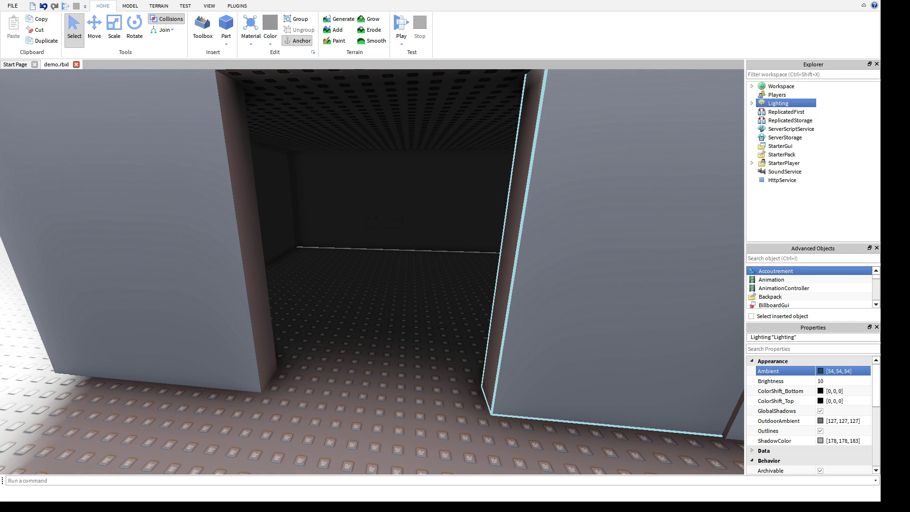
pyautogui.press('Escape')
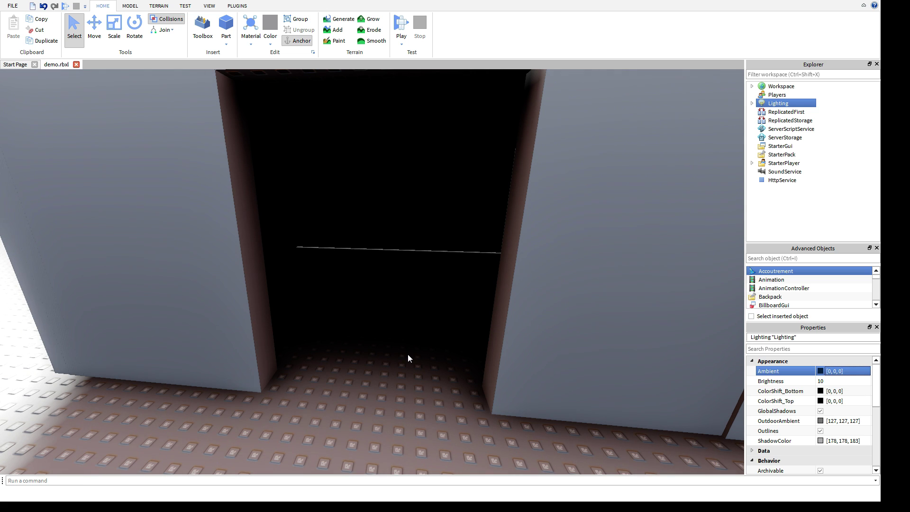
pyautogui.click(407, 356)
pyautogui.scroll(-8, 398, 365)
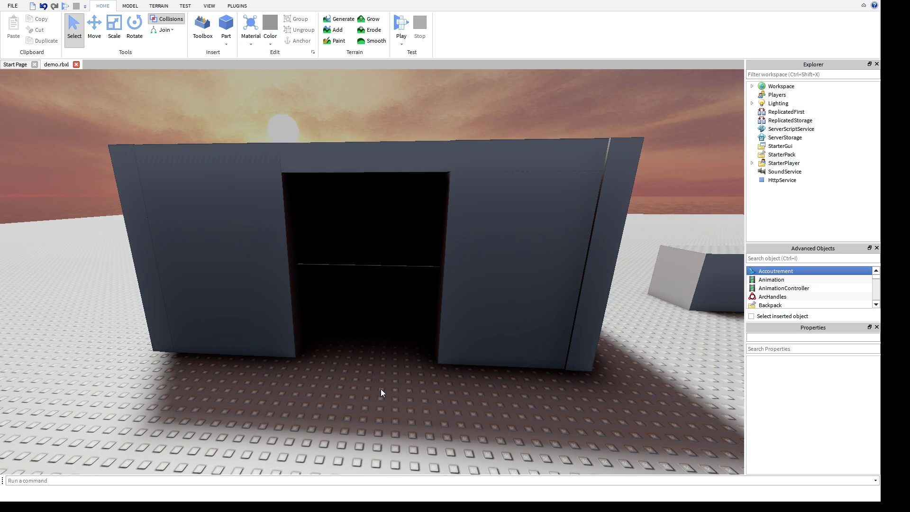
pyautogui.scroll(-3, 383, 393)
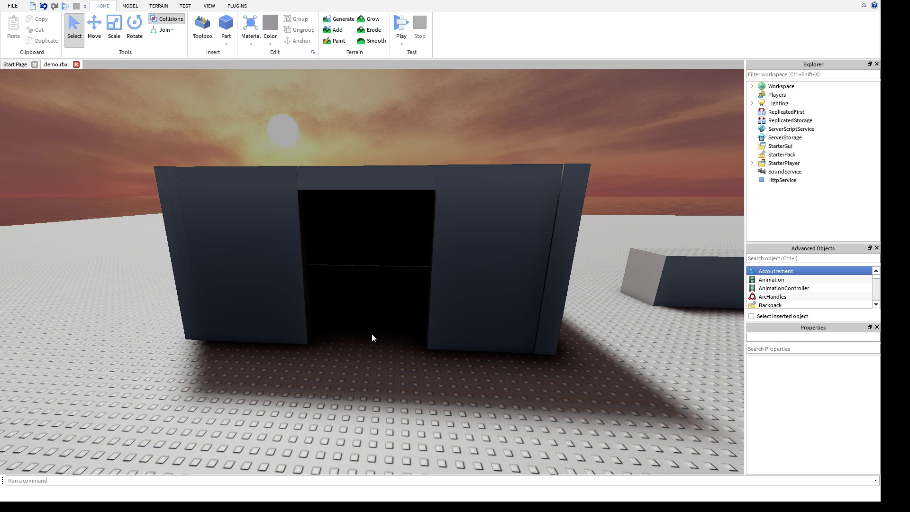
# Step: Set MagicIterations to 4 in the Lighting properties
pyautogui.scroll(10, 377, 334)
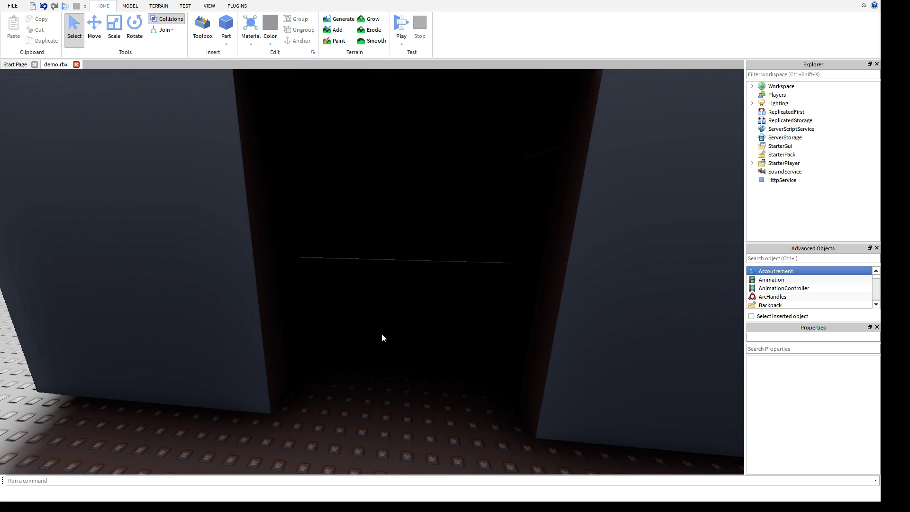
pyautogui.scroll(-5, 383, 334)
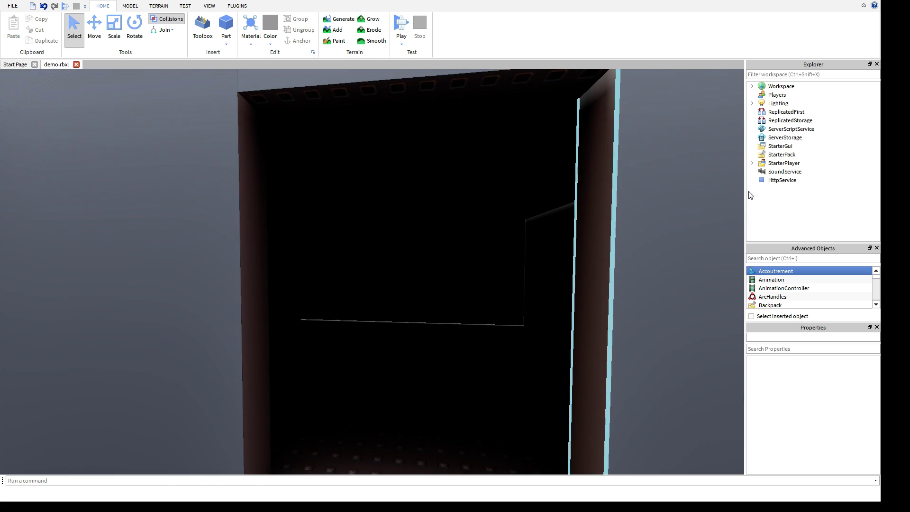
pyautogui.click(798, 101)
pyautogui.scroll(-5, 797, 381)
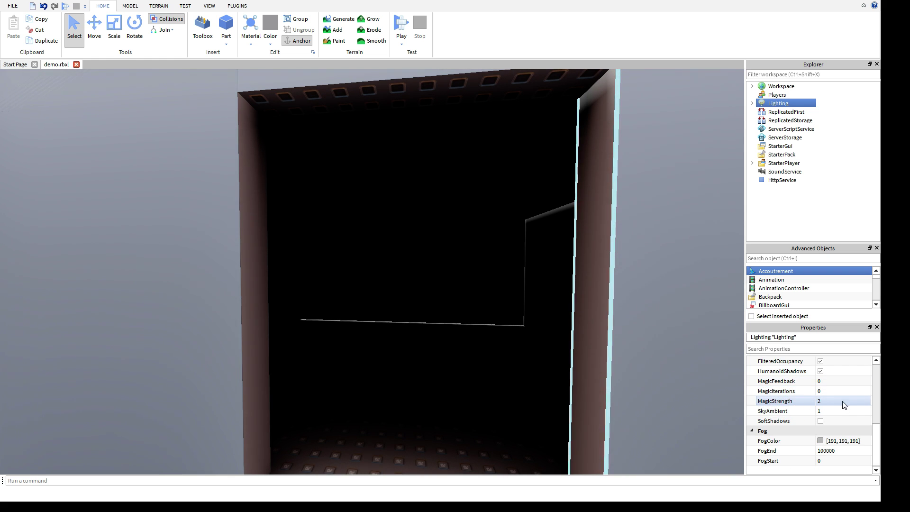
pyautogui.click(839, 393)
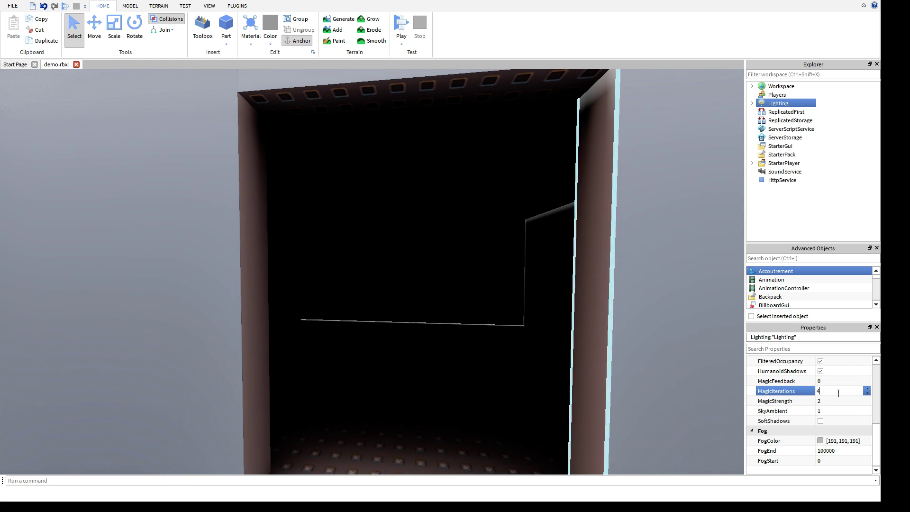
pyautogui.write('4')
pyautogui.press('Return')
pyautogui.scroll(-3, 431, 350)
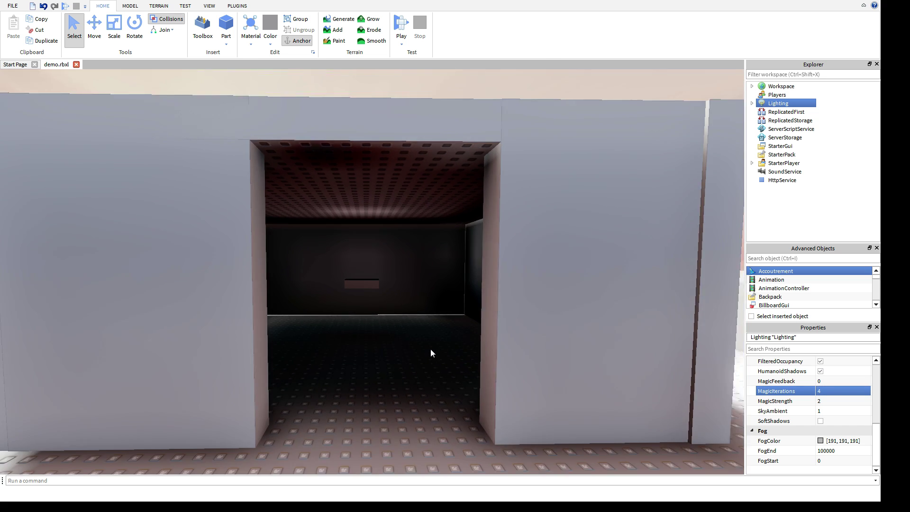
# Step: Examine the bounced light inside the building from the doorway, from farther outside and from just within the entrance
pyautogui.scroll(4, 429, 349)
pyautogui.click(849, 401)
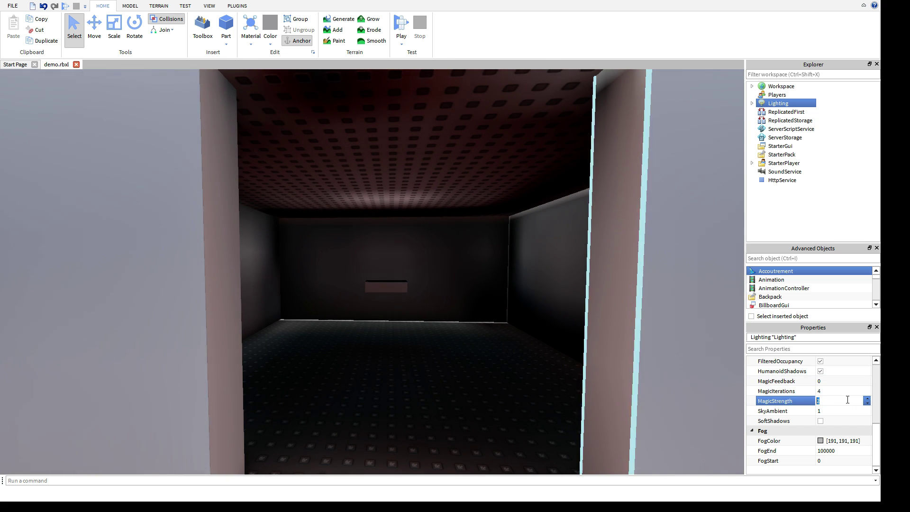
pyautogui.click(443, 374)
pyautogui.scroll(-4, 443, 374)
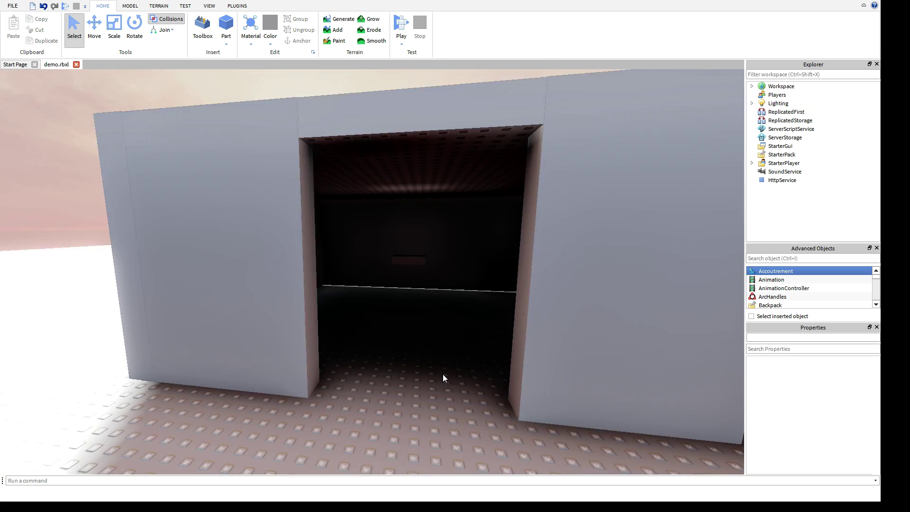
pyautogui.scroll(-6, 443, 374)
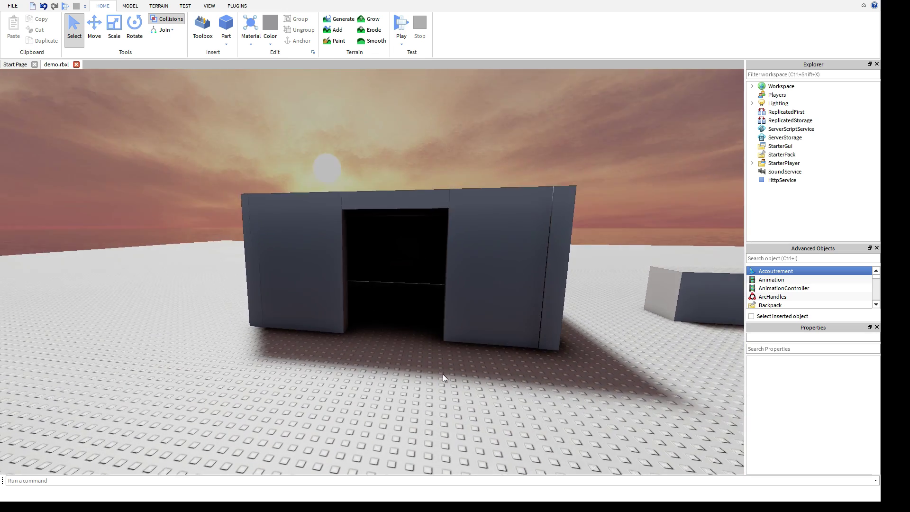
pyautogui.scroll(-2, 443, 374)
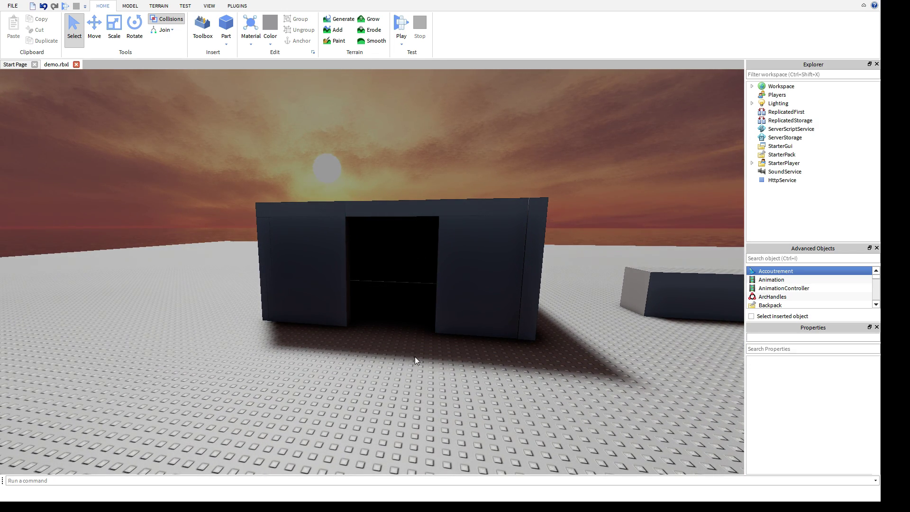
pyautogui.moveTo(235, 192); pyautogui.dragTo(235, 195, button='right')
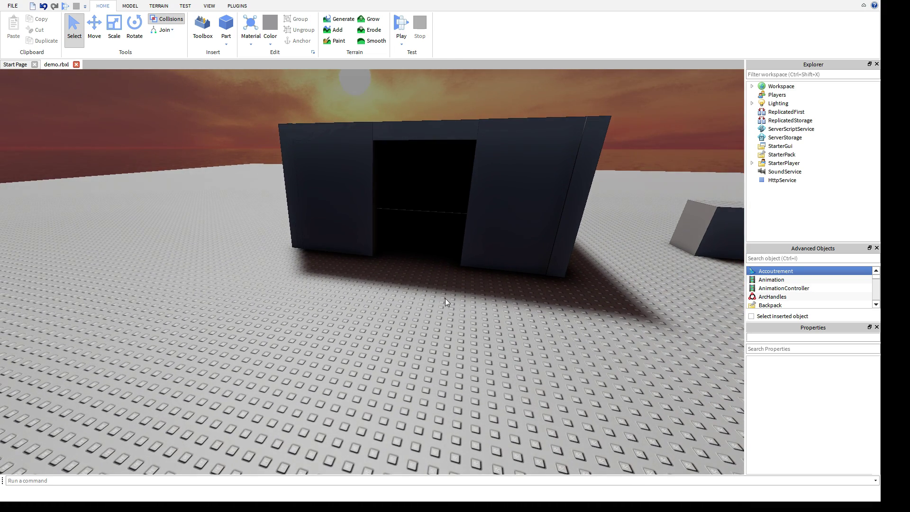
pyautogui.press('w')
pyautogui.moveTo(420, 298); pyautogui.dragTo(420, 298, button='right')
pyautogui.press('w')
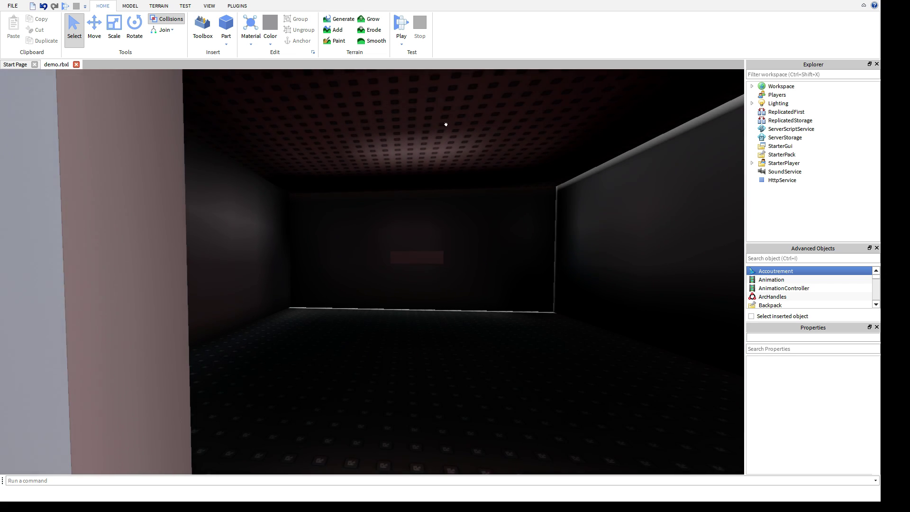
# Step: Try a reddish BrickColor on the BasePlate to tint the light bounced onto the building
pyautogui.click(753, 86)
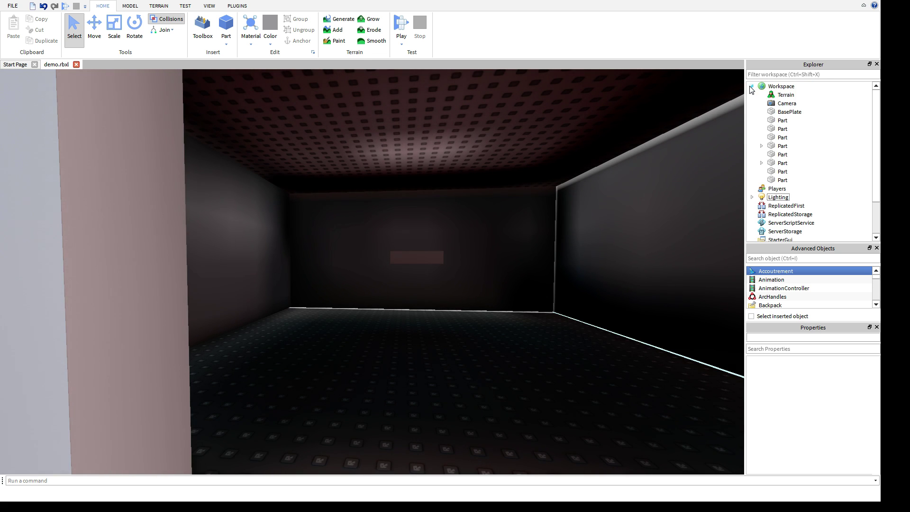
pyautogui.click(790, 112)
pyautogui.scroll(-5, 450, 340)
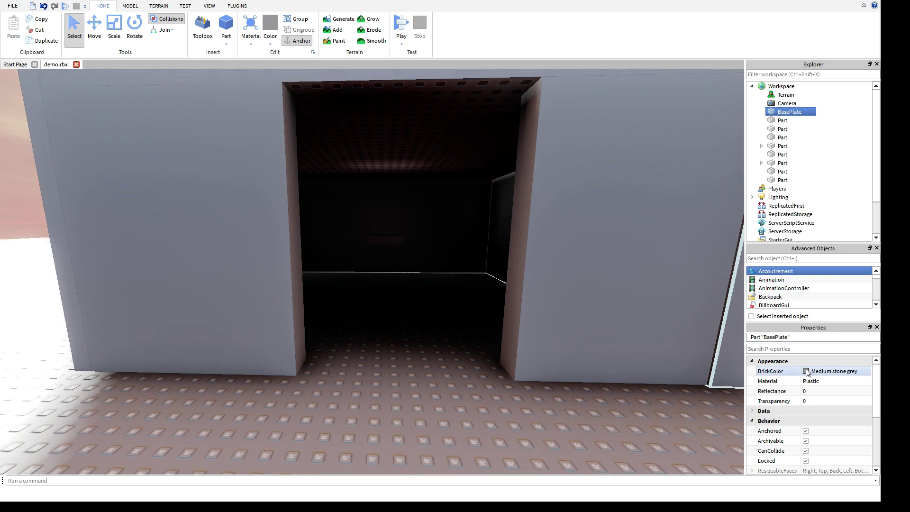
pyautogui.click(806, 371)
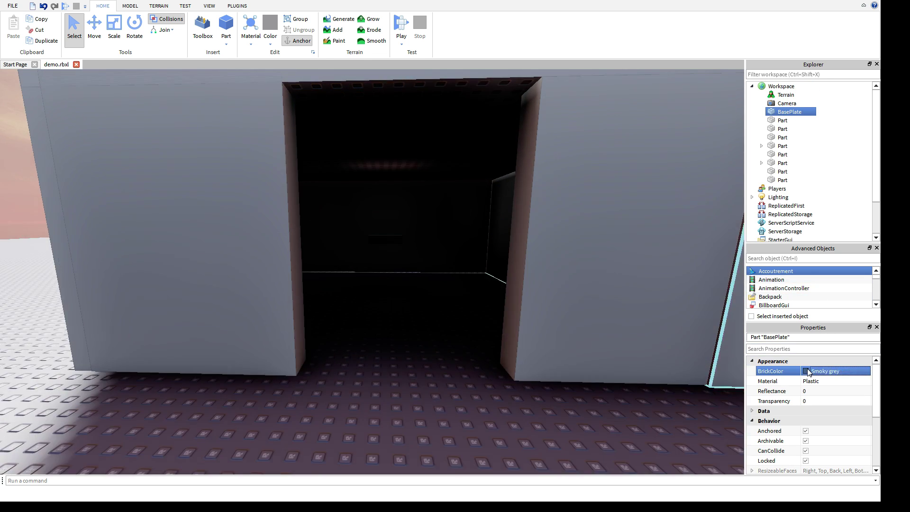
pyautogui.click(823, 292)
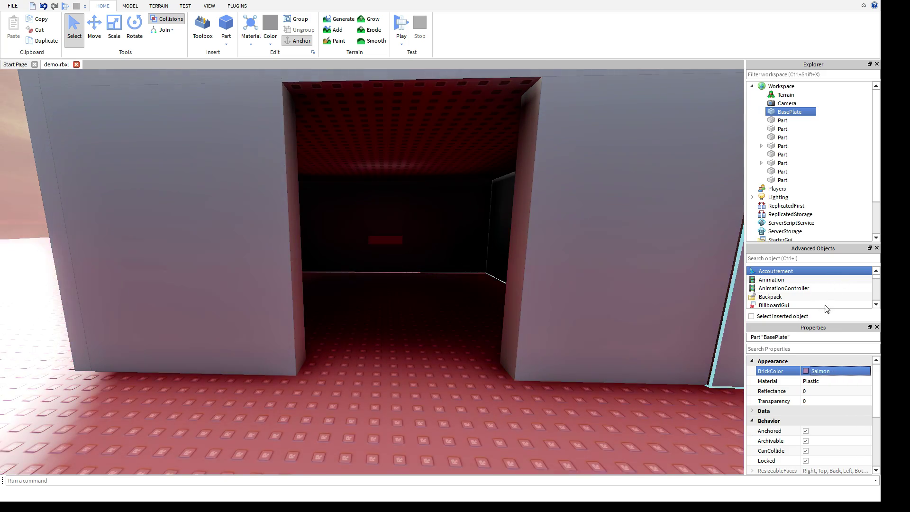
pyautogui.click(411, 339)
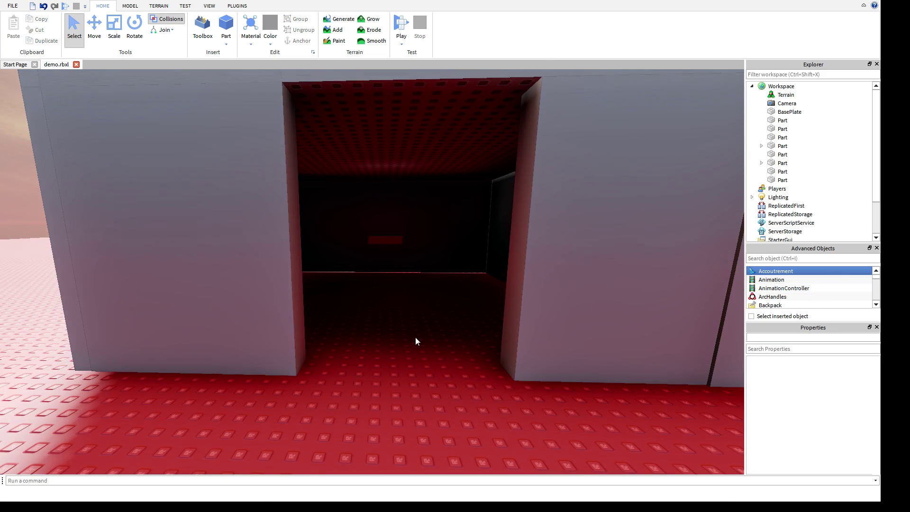
# Step: Enable the SpotLight of the small block in front of the building's back wall
pyautogui.scroll(-10, 414, 337)
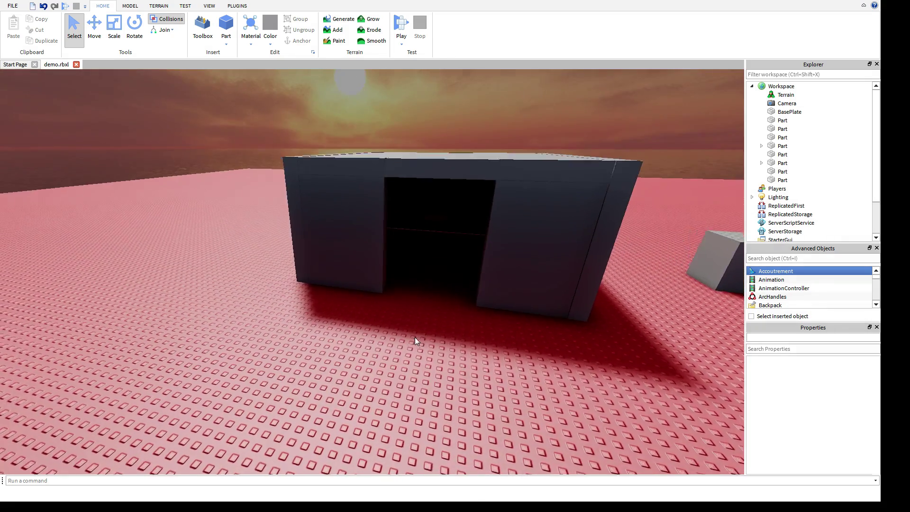
pyautogui.scroll(10, 414, 337)
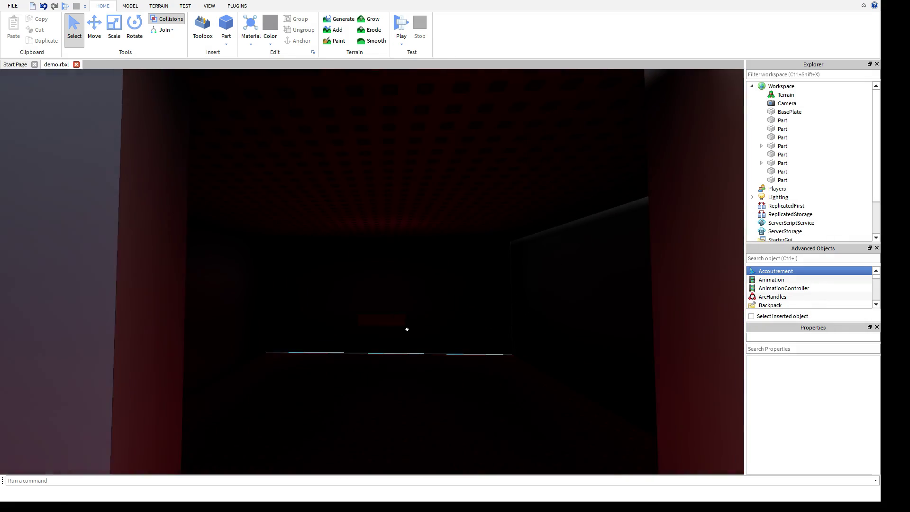
pyautogui.scroll(2, 407, 329)
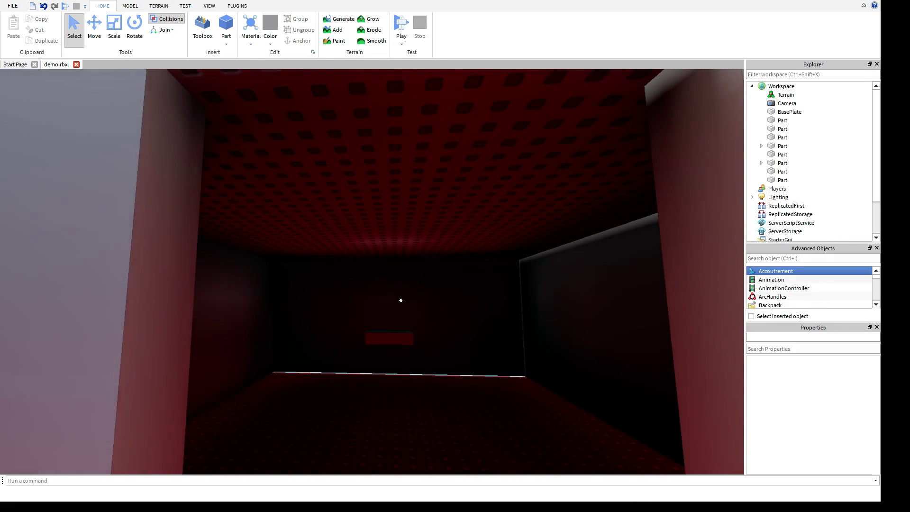
pyautogui.moveTo(408, 300); pyautogui.dragTo(425, 295, button='right')
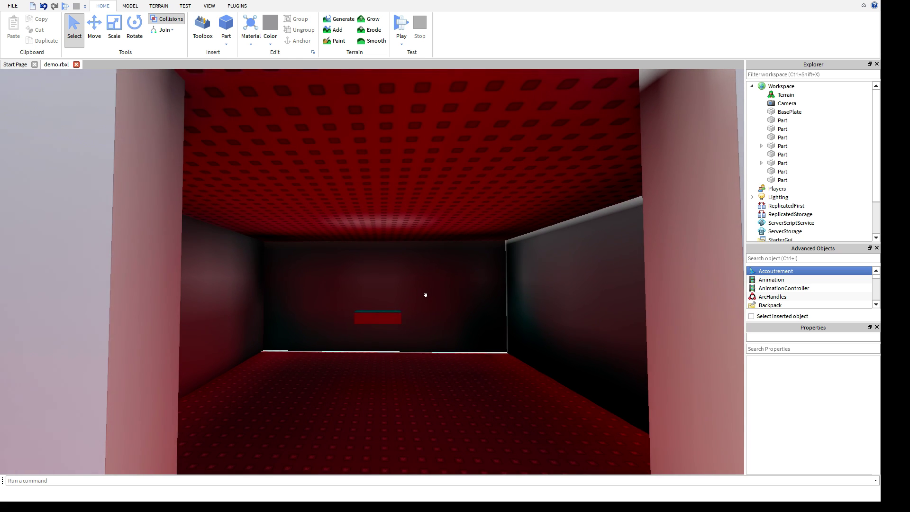
pyautogui.scroll(3, 425, 295)
pyautogui.click(379, 313)
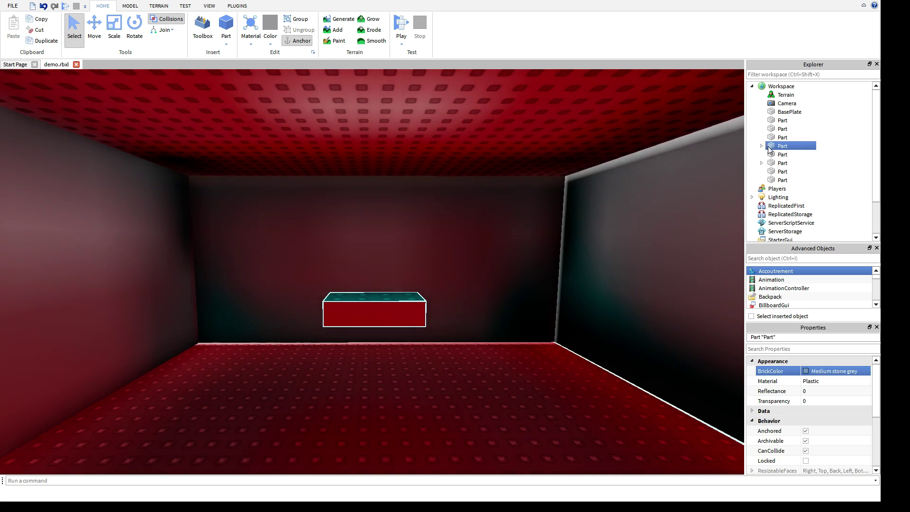
pyautogui.click(762, 146)
pyautogui.click(799, 155)
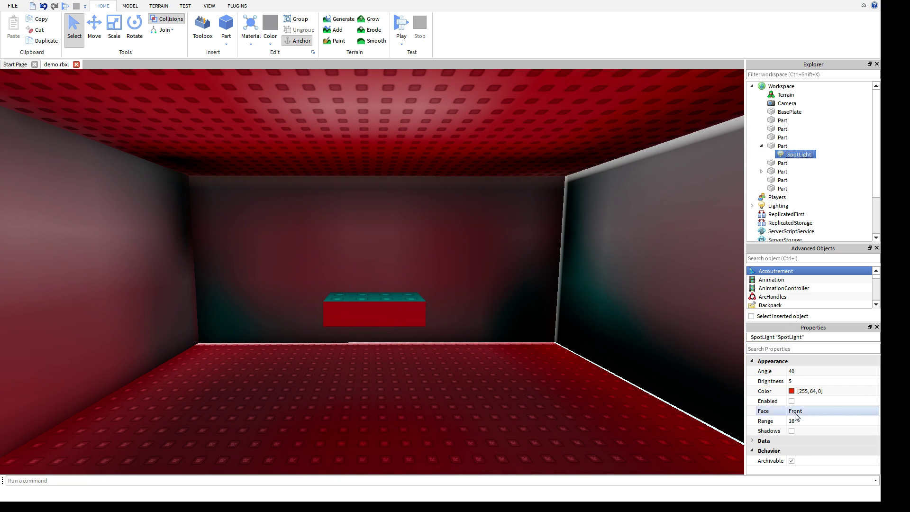
pyautogui.click(791, 402)
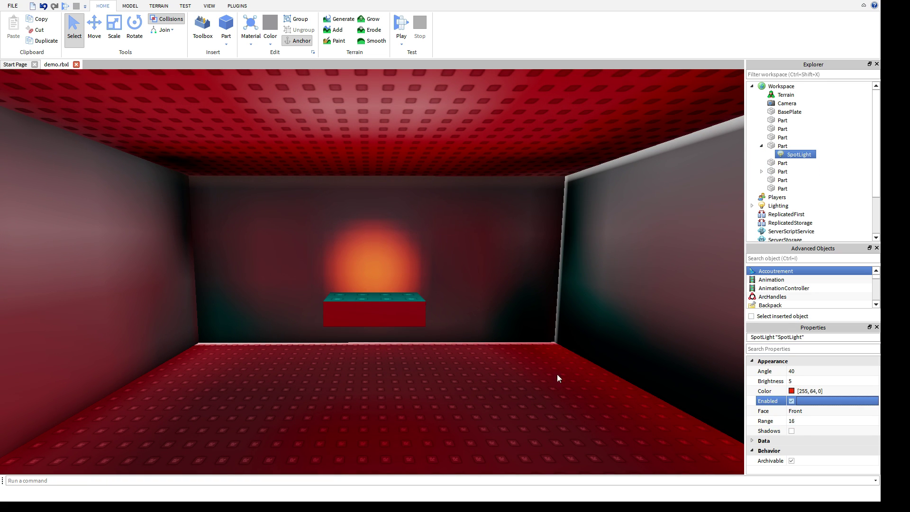
# Step: Set the BasePlate's BrickColor to Lily white
pyautogui.scroll(-4, 528, 388)
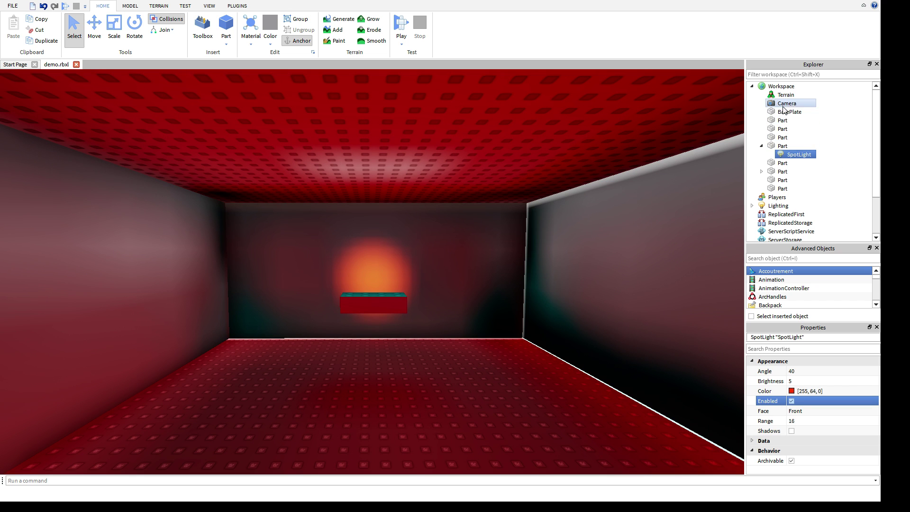
pyautogui.click(790, 112)
pyautogui.click(808, 373)
pyautogui.click(808, 375)
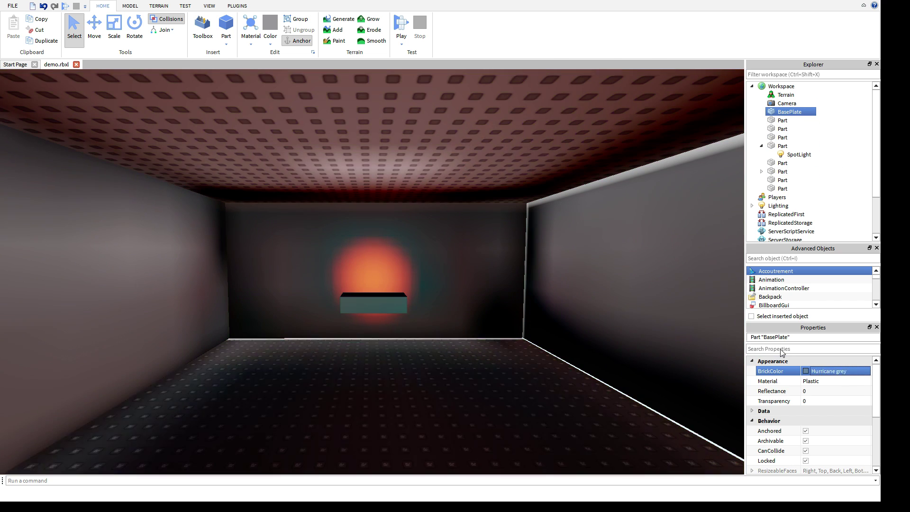
pyautogui.press('Up')
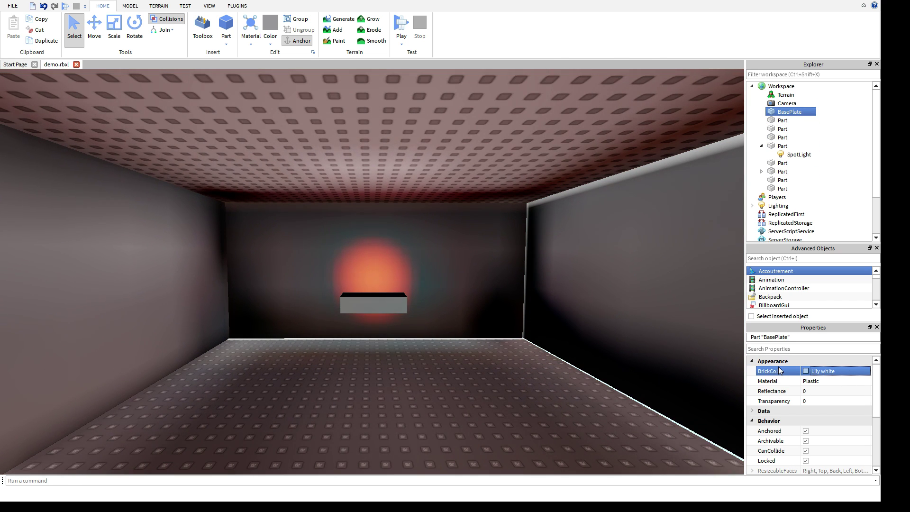
# Step: Set the SpotLight's Brightness to 20 and select the block that holds it
pyautogui.click(800, 155)
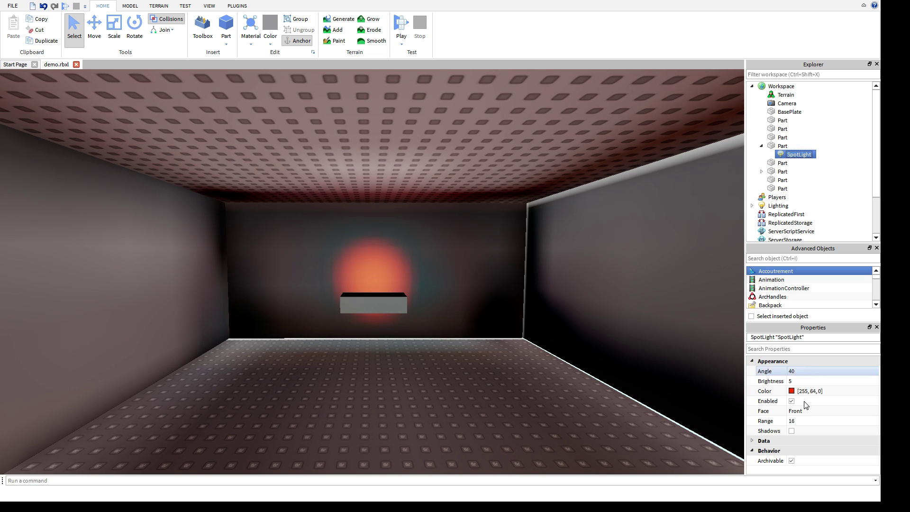
pyautogui.click(803, 382)
pyautogui.write('20')
pyautogui.press('Return')
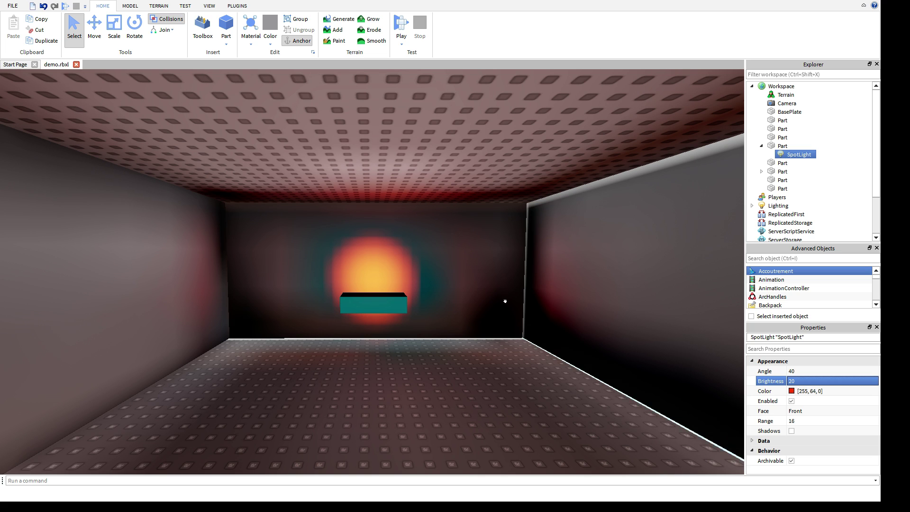
pyautogui.click(479, 383)
pyautogui.click(371, 296)
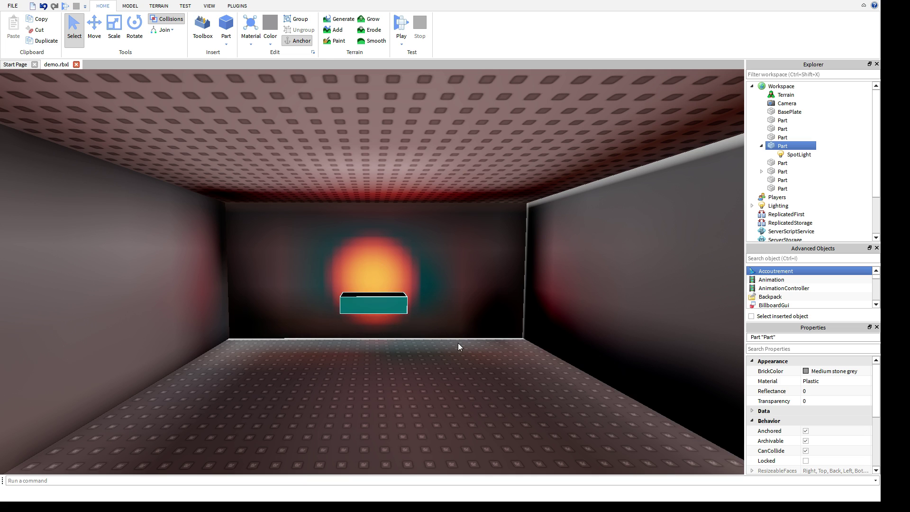
# Step: Try deleting the building's back wall to open the room to daylight, and undo the deletion
pyautogui.scroll(-10, 458, 343)
pyautogui.scroll(10, 458, 343)
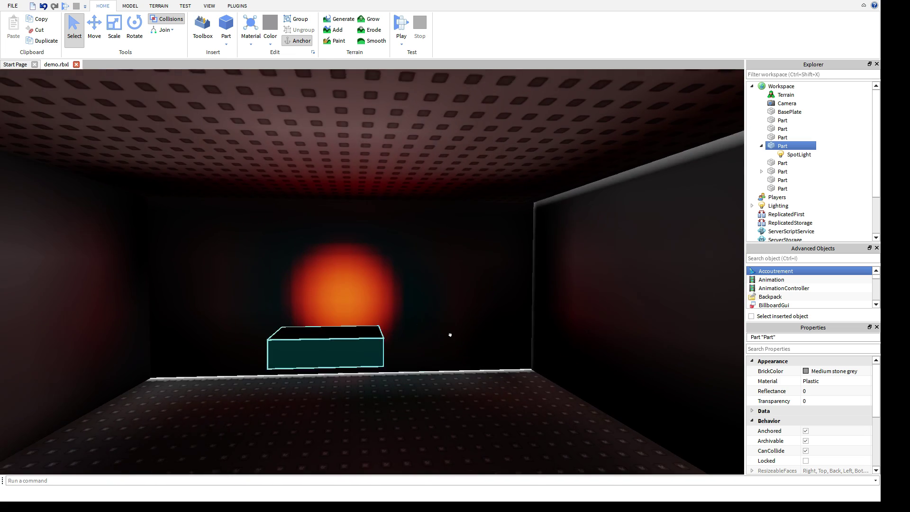
pyautogui.scroll(1, 450, 335)
pyautogui.moveTo(450, 335); pyautogui.dragTo(450, 335, button='right')
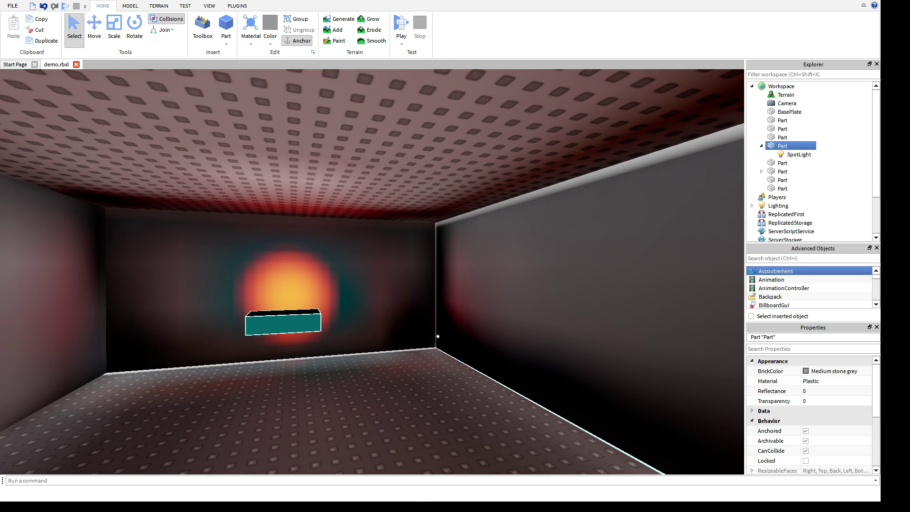
pyautogui.click(373, 286)
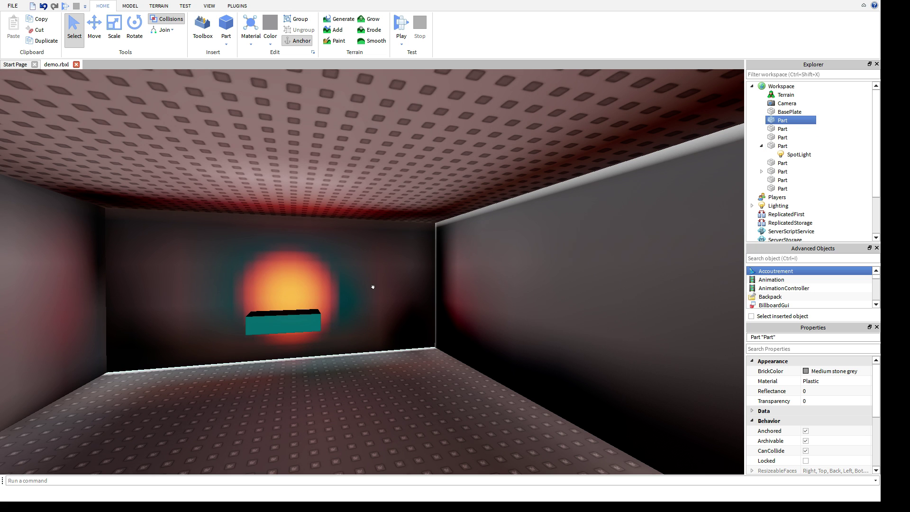
pyautogui.press('Delete')
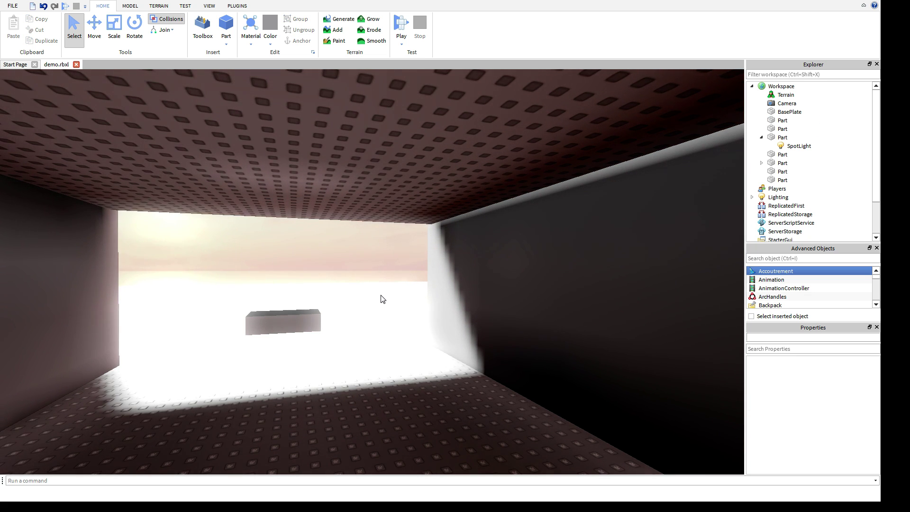
pyautogui.scroll(4, 381, 296)
pyautogui.moveTo(382, 296); pyautogui.dragTo(382, 296, button='right')
pyautogui.scroll(-3, 382, 296)
pyautogui.hotkey('ctrl', 'z')
# Step: Move the back wall outward, away from the room, to open a gap for sunlight
pyautogui.hotkey('ctrl', '2')
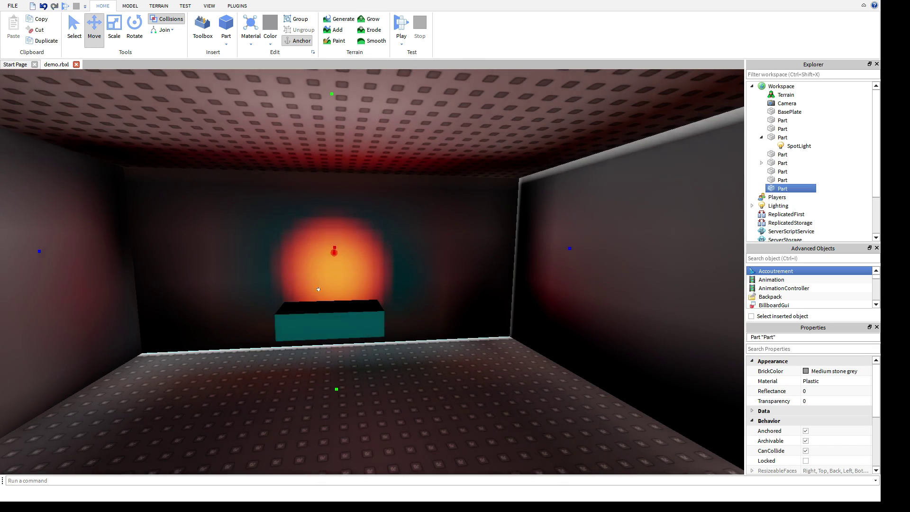
pyautogui.moveTo(329, 249); pyautogui.dragTo(335, 243)
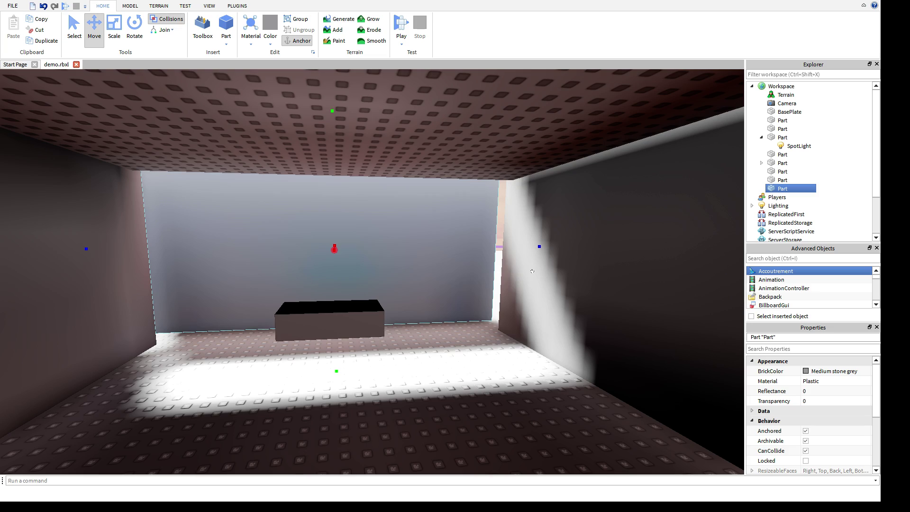
# Step: Start a play test of the place and walk the character over to the building and the separate block
pyautogui.moveTo(526, 259); pyautogui.dragTo(503, 299, button='right')
pyautogui.scroll(-6, 494, 289)
pyautogui.scroll(-3, 494, 290)
pyautogui.scroll(-6, 543, 243)
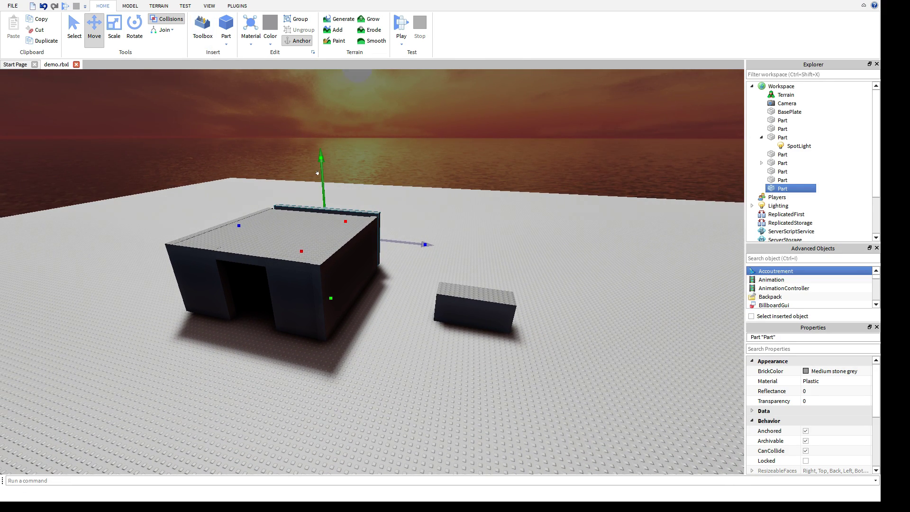
pyautogui.click(406, 27)
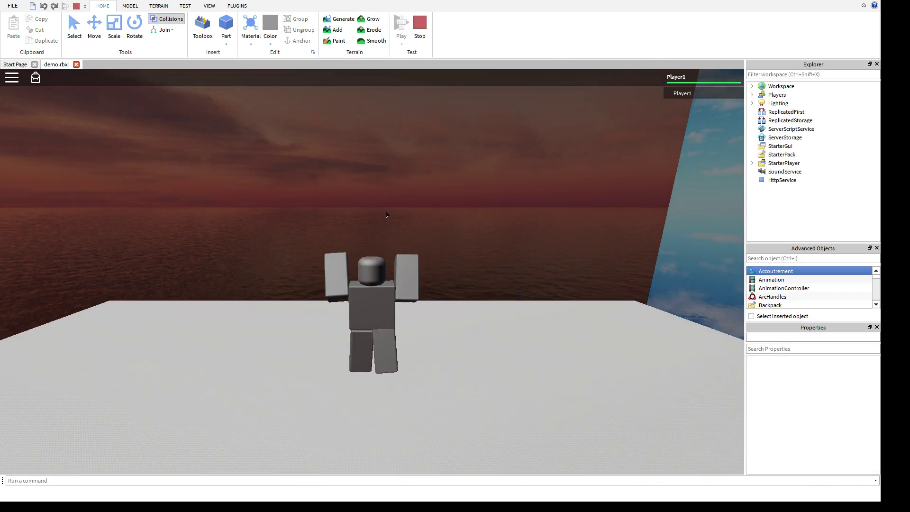
pyautogui.moveTo(396, 225); pyautogui.dragTo(451, 212, button='right')
pyautogui.press('w')
pyautogui.press('w')
pyautogui.press('w')
# Step: Disable the SpotLight held by its block in the Workspace of the running test
pyautogui.click(752, 87)
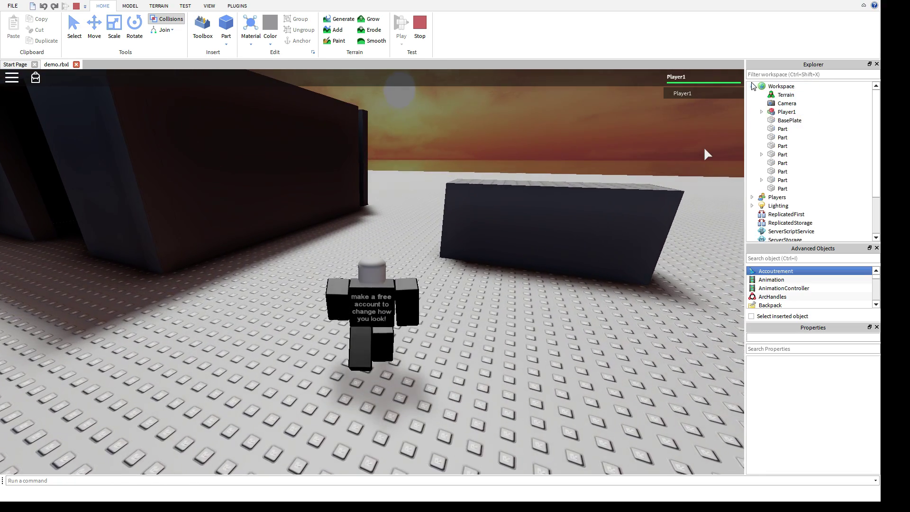
pyautogui.click(761, 154)
pyautogui.click(791, 163)
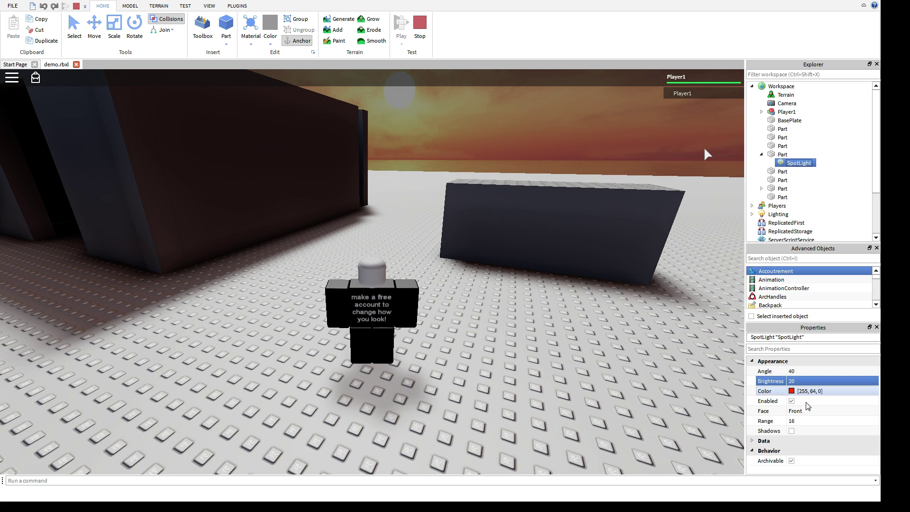
pyautogui.click(792, 401)
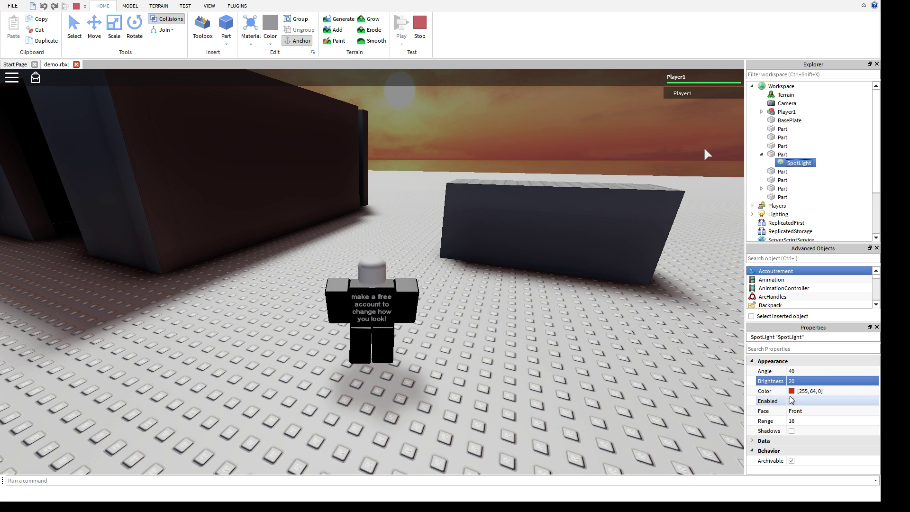
# Step: Enable the SurfaceLight held by its part so it shines on the building's side wall
pyautogui.click(762, 188)
pyautogui.click(791, 198)
pyautogui.click(791, 401)
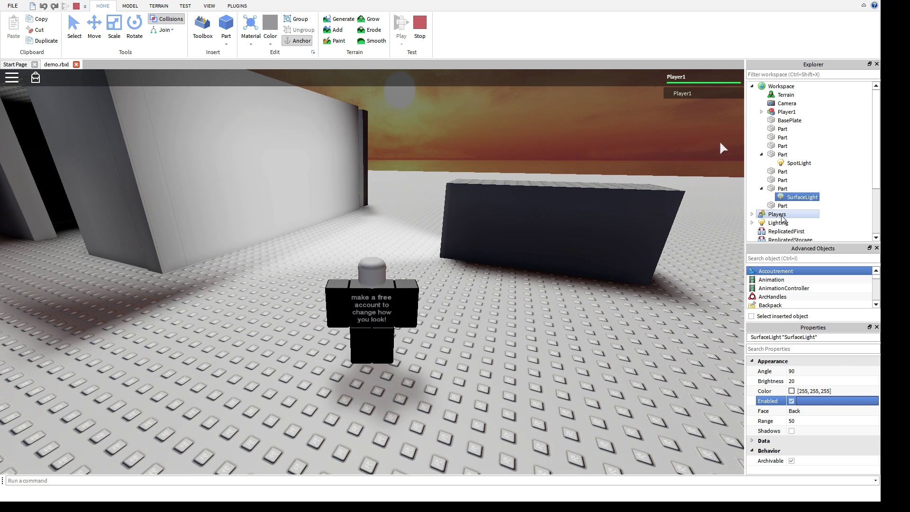
# Step: Set the Lighting service's Brightness to 1
pyautogui.click(778, 223)
pyautogui.click(828, 384)
pyautogui.write('1')
pyautogui.press('Return')
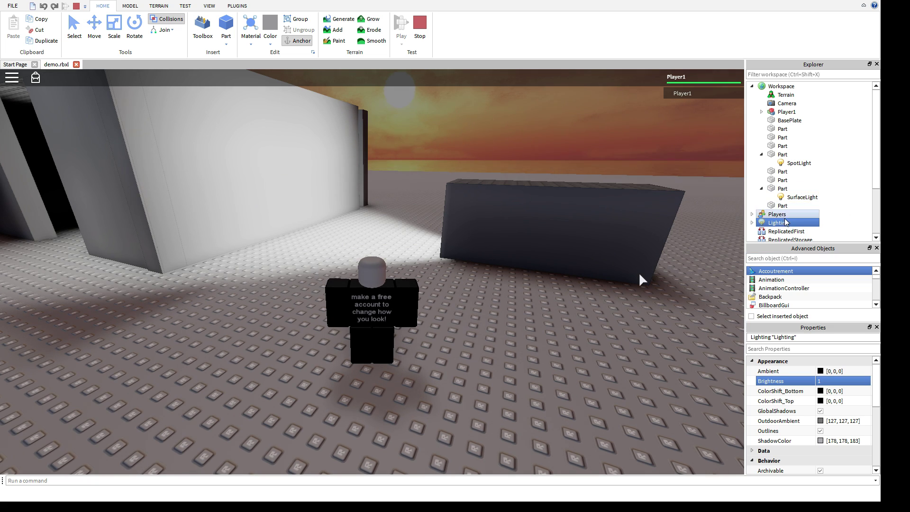
# Step: Turn off HumanoidShadows in the Lighting service
pyautogui.scroll(-2, 768, 199)
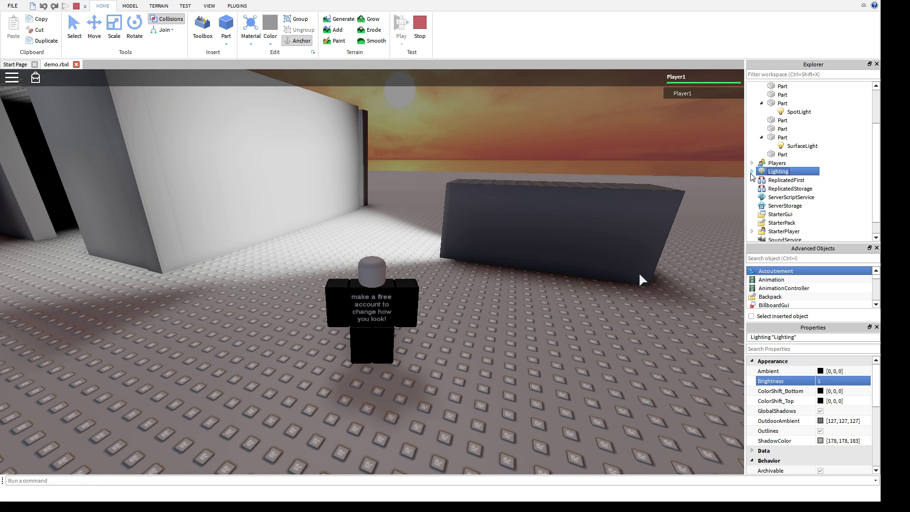
pyautogui.scroll(-5, 817, 418)
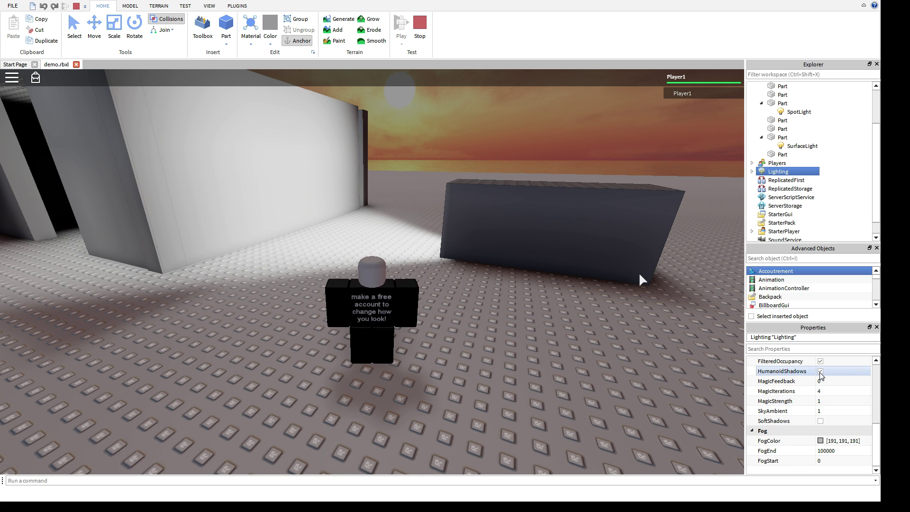
pyautogui.click(821, 372)
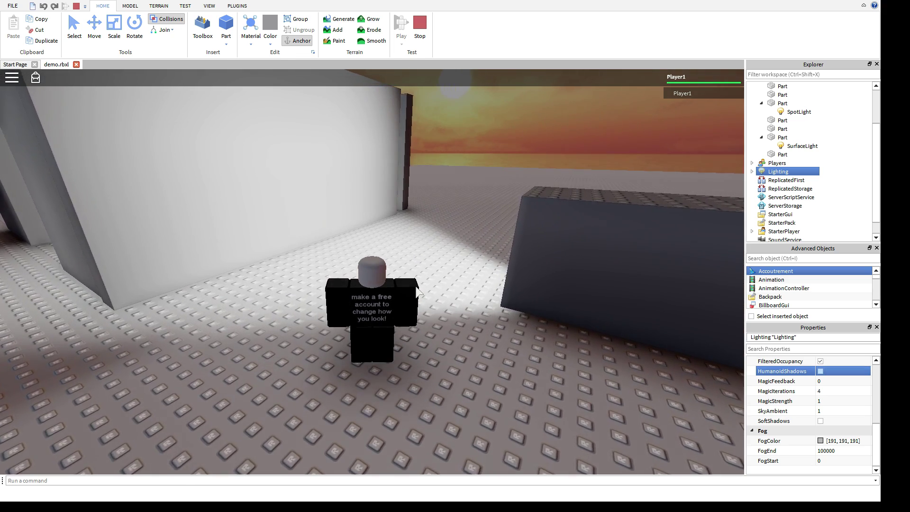
# Step: Walk the character into the lit area between block and building, and turn on the SurfaceLight's Shadows
pyautogui.press('w')
pyautogui.moveTo(416, 288); pyautogui.dragTo(416, 287, button='right')
pyautogui.press('s')
pyautogui.press('w')
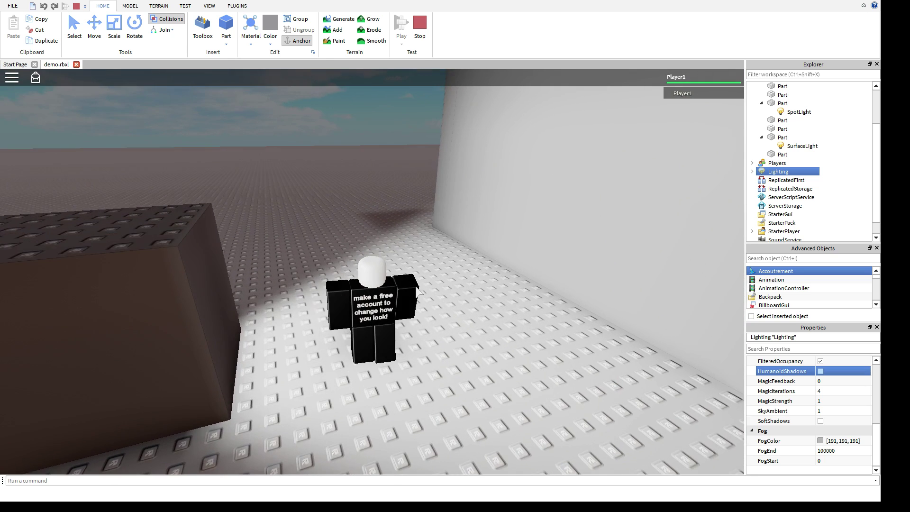
pyautogui.click(790, 145)
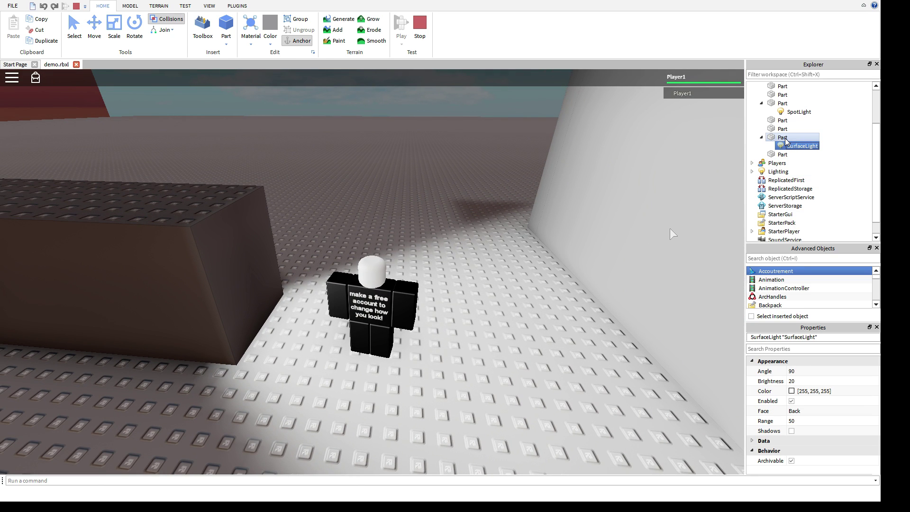
pyautogui.click(791, 431)
# Step: Walk the character back and forth around the SurfaceLight's beam to examine how the light and its shadows behave
pyautogui.moveTo(507, 232); pyautogui.dragTo(468, 226, button='right')
pyautogui.press('s')
pyautogui.press('w')
pyautogui.press('s')
pyautogui.press('w')
pyautogui.press('w')
pyautogui.press('s')
pyautogui.press('w')
pyautogui.press('s')
pyautogui.press('w')
pyautogui.press('s')
pyautogui.press('w')
pyautogui.press('a')
pyautogui.press('s')
pyautogui.press('w')
pyautogui.press('s')
pyautogui.press('w')
pyautogui.press('d')
pyautogui.press('w')
pyautogui.press('a')
pyautogui.press('w')
pyautogui.press('s')
pyautogui.press('a')
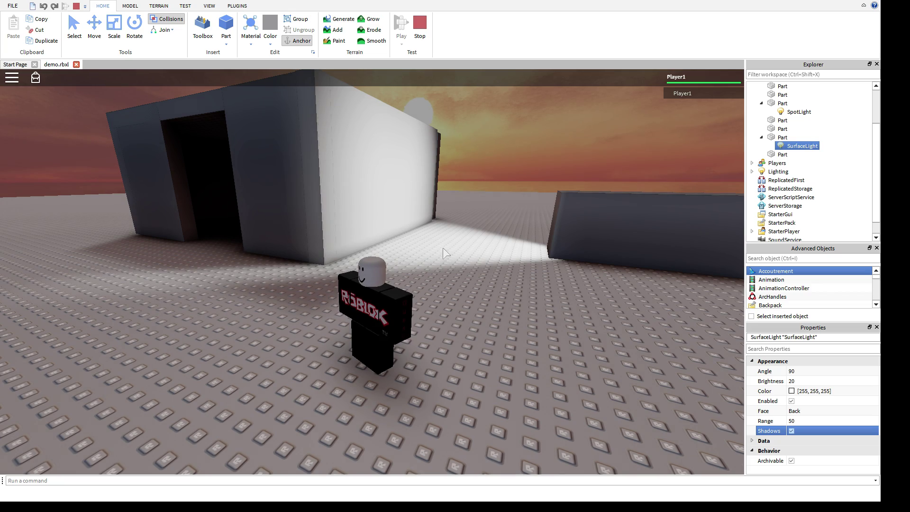
# Step: Walk the character around the building to its back-wall gap and examine the light falling on the wall and floor
pyautogui.moveTo(445, 248); pyautogui.dragTo(424, 255, button='right')
pyautogui.press('w')
pyautogui.press('a')
pyautogui.press('w')
pyautogui.press('s')
pyautogui.press('d')
pyautogui.press('w')
pyautogui.press('w')
pyautogui.press('w')
pyautogui.press('w')
pyautogui.press('w')
pyautogui.press('d')
pyautogui.press('s')
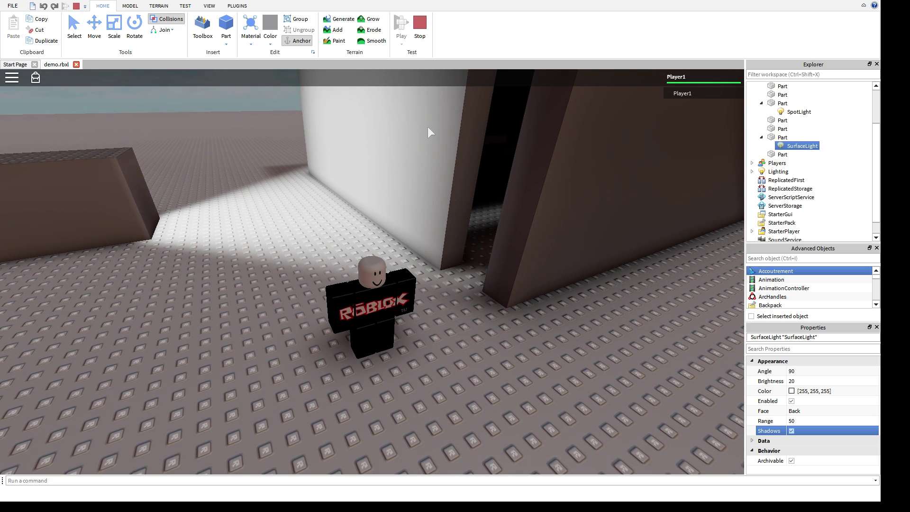